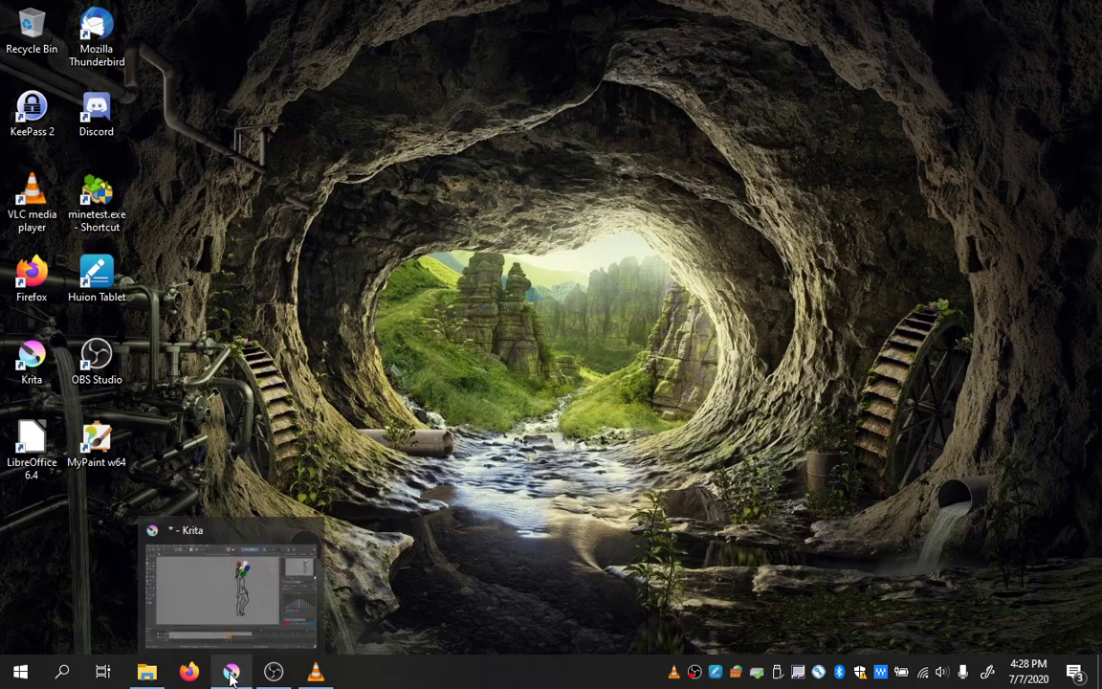
Switch to Krita, go to frame 0 of the animation and show the layer list
left_click(231, 676)
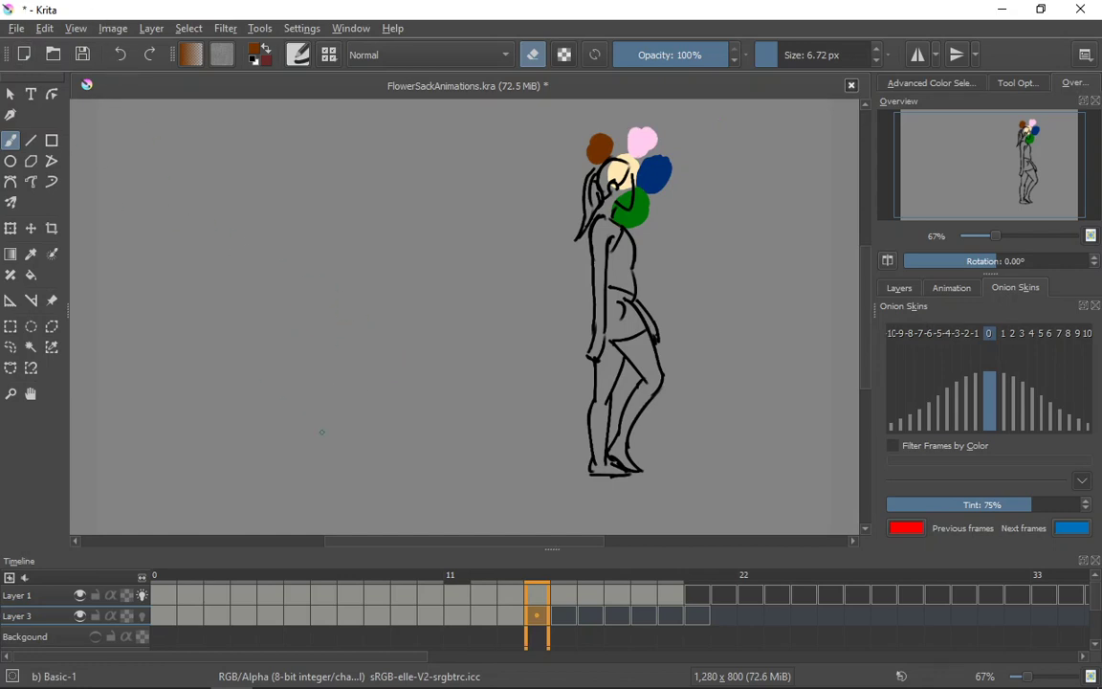
left_click(164, 597)
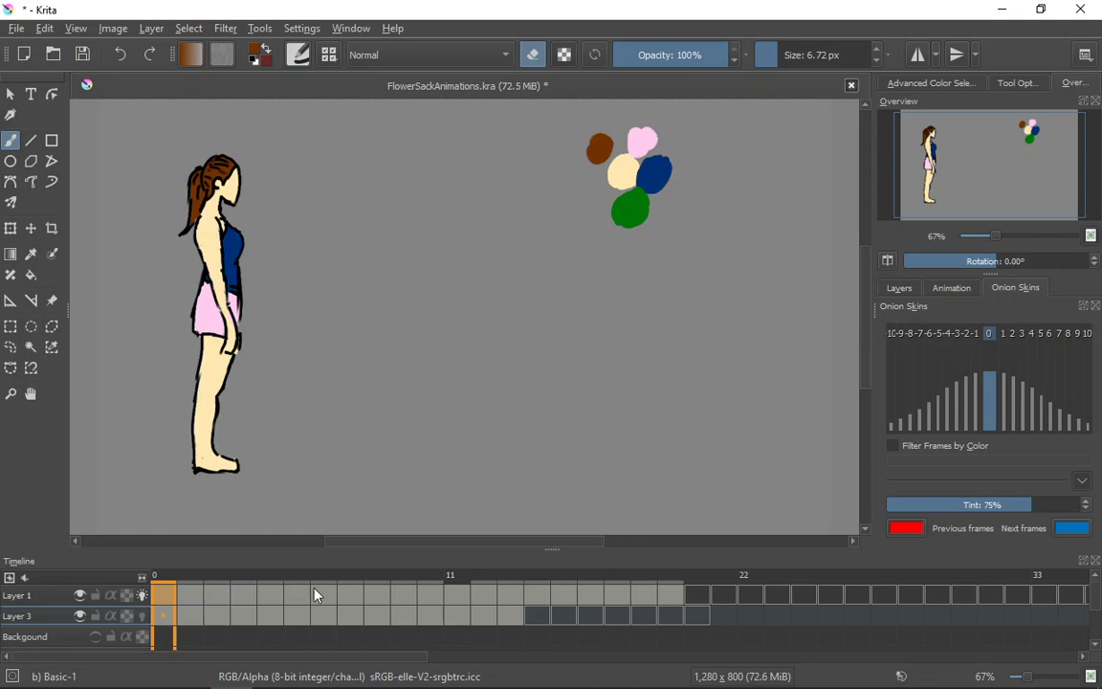
left_click(952, 292)
left_click(901, 290)
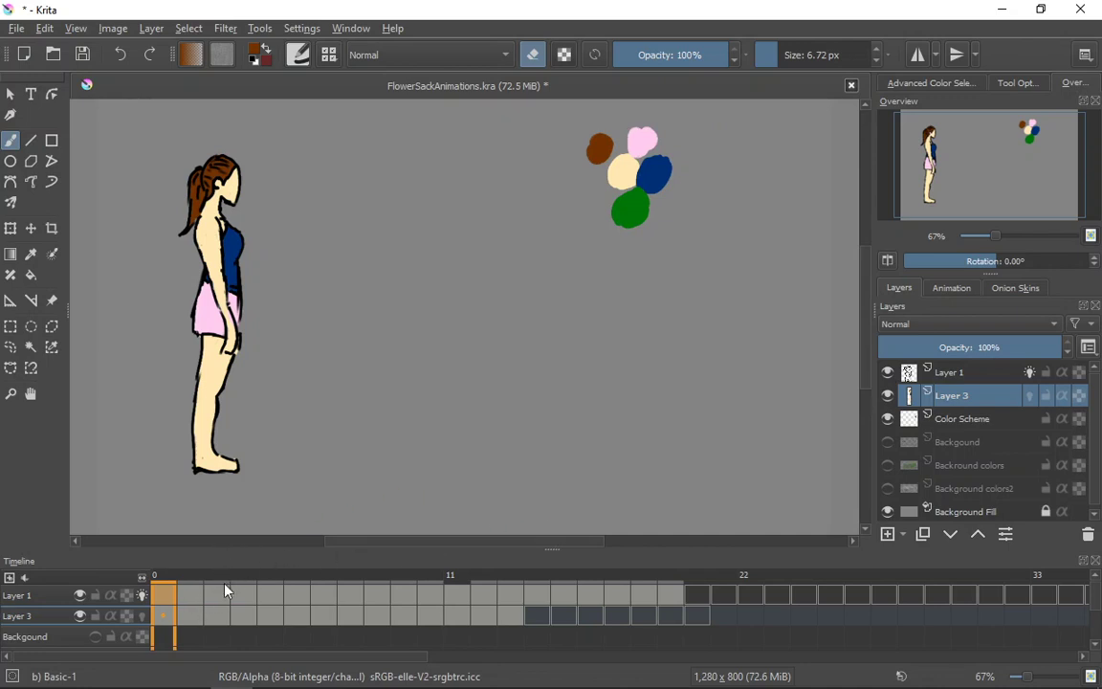
Examine Layer 1, Layer 3 and the Color Scheme layer, toggling Layer 3's visibility to see what it holds
left_click(962, 379)
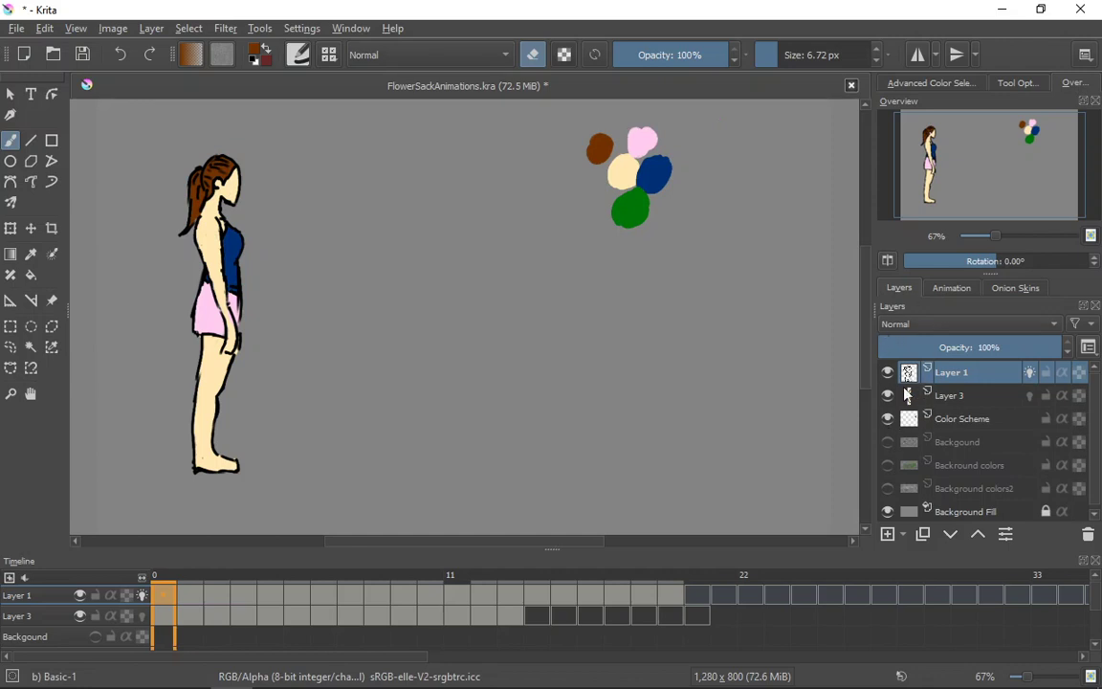
left_click(956, 395)
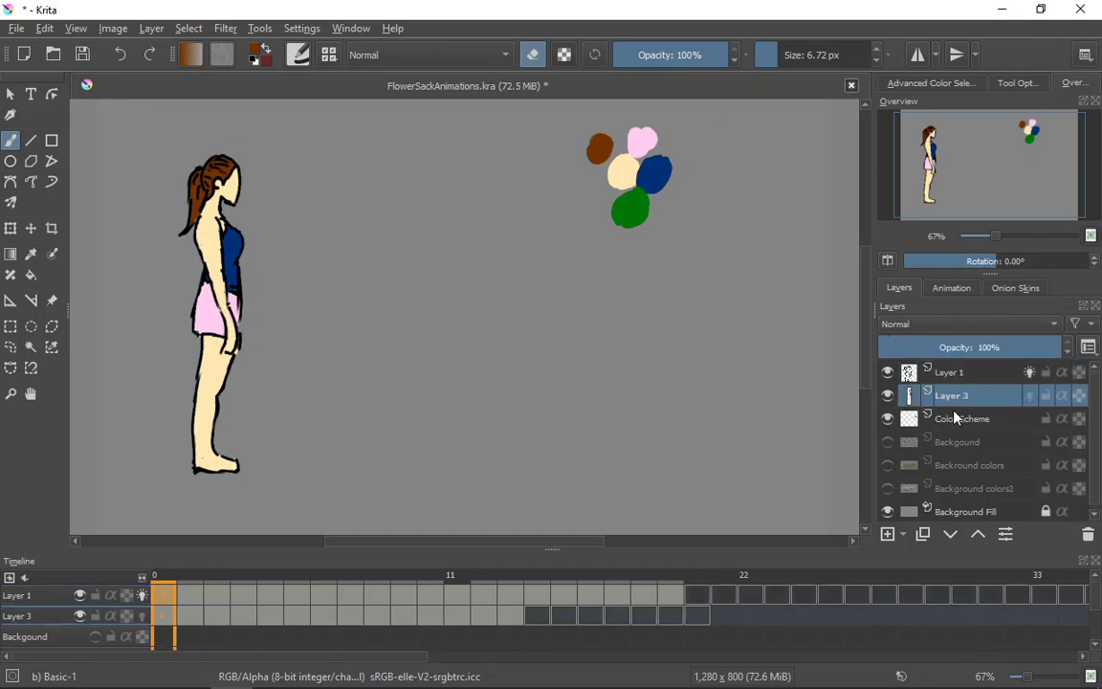
left_click(954, 418)
left_click(956, 398)
left_click(960, 371)
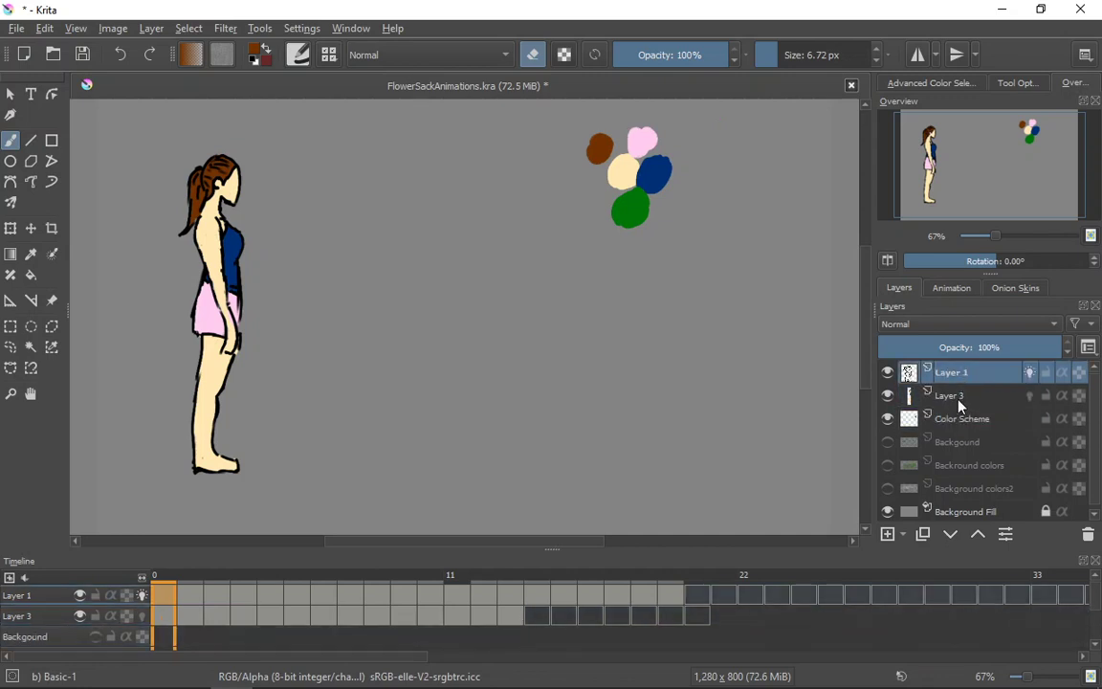
left_click(958, 398)
left_click(956, 418)
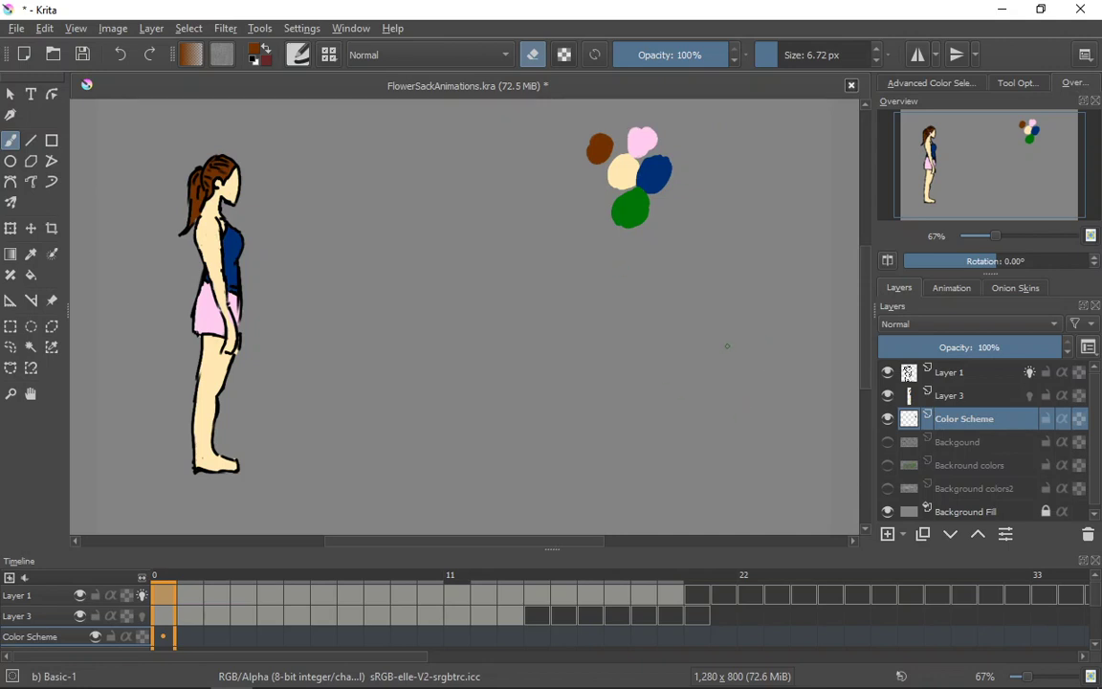
left_click(957, 399)
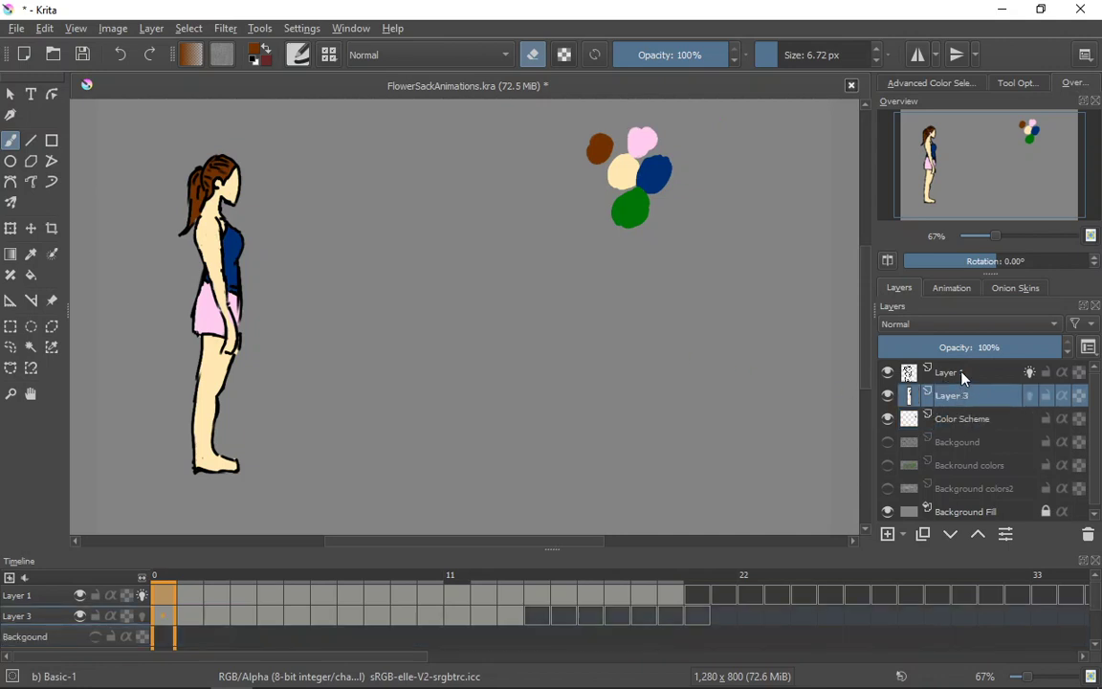
left_click(889, 396)
left_click(889, 395)
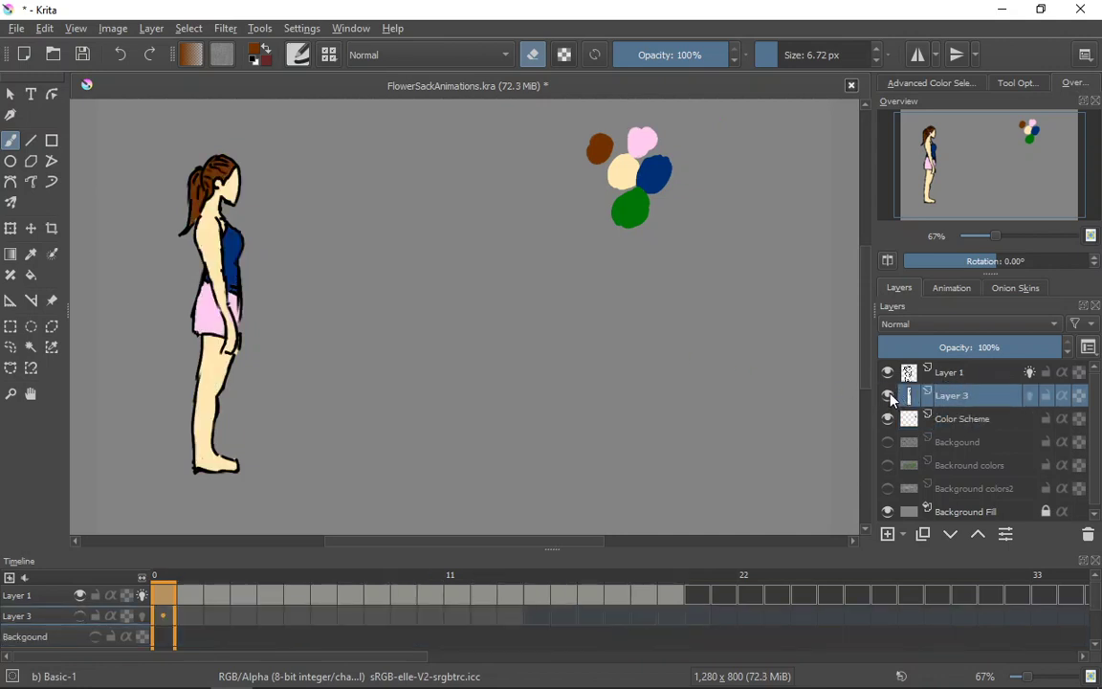
left_click(889, 395)
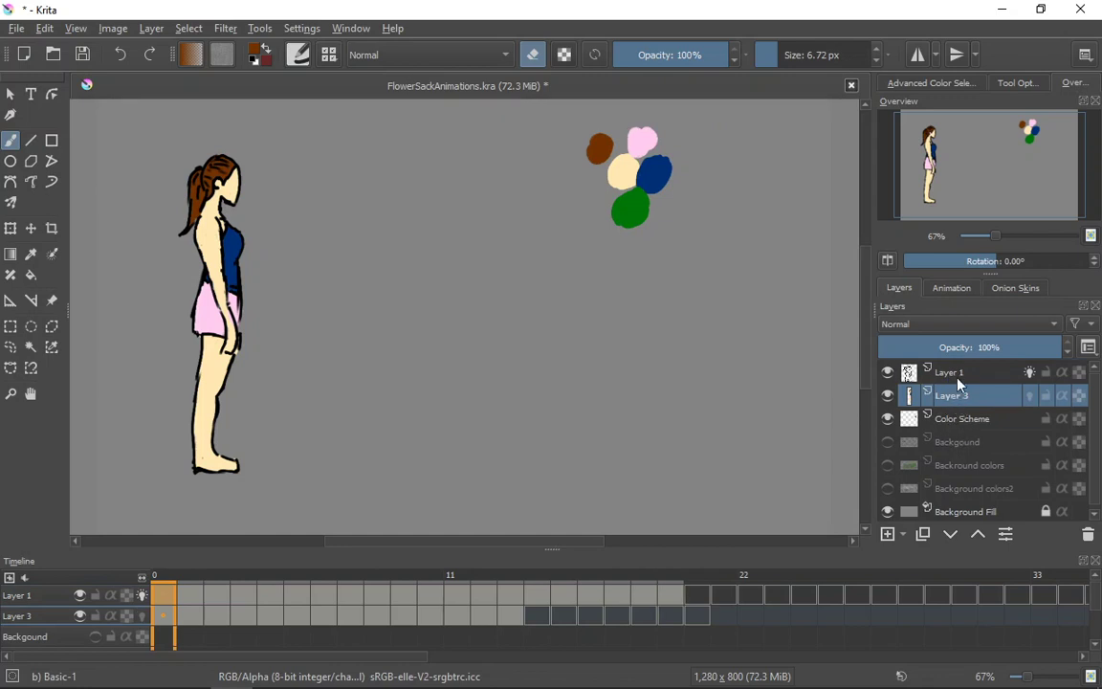
Go through the layer stack from the character layers down to Background Fill, selecting each layer to review its role
left_click(957, 429)
left_click(954, 445)
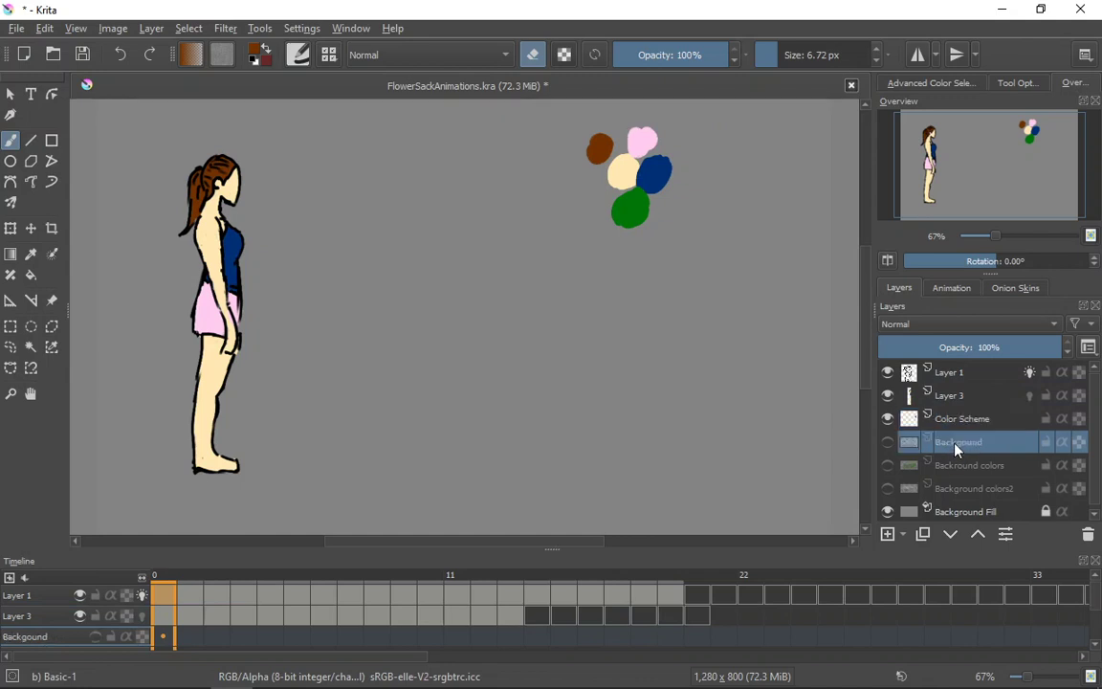
left_click(952, 467)
left_click(950, 489)
double_click(957, 511)
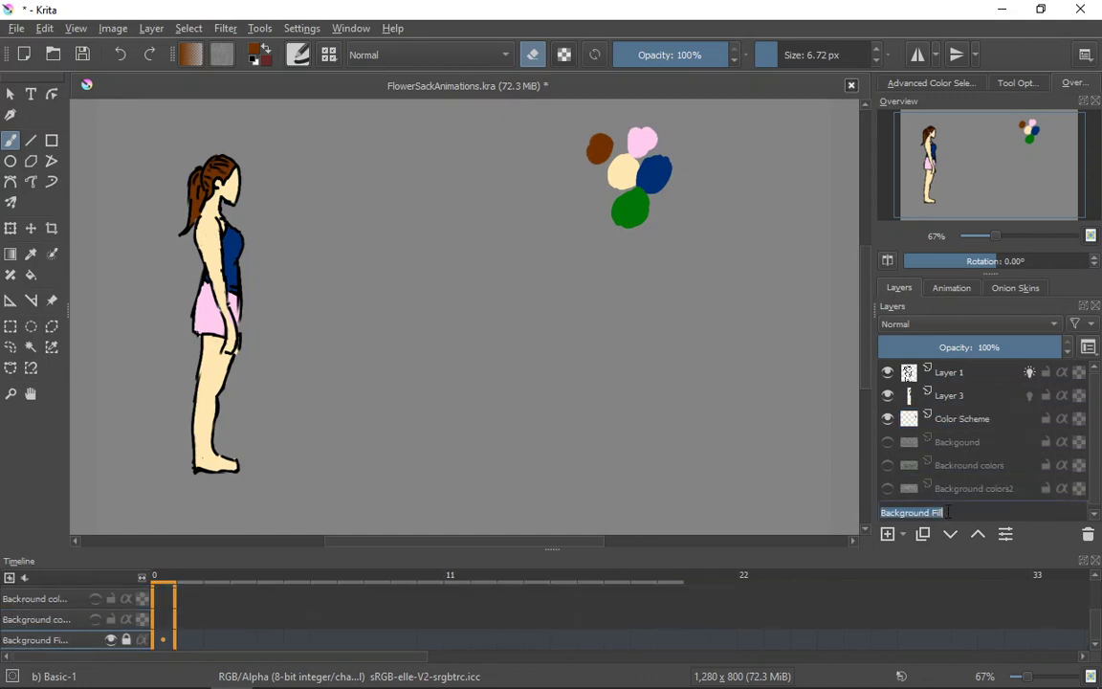
left_click(957, 489)
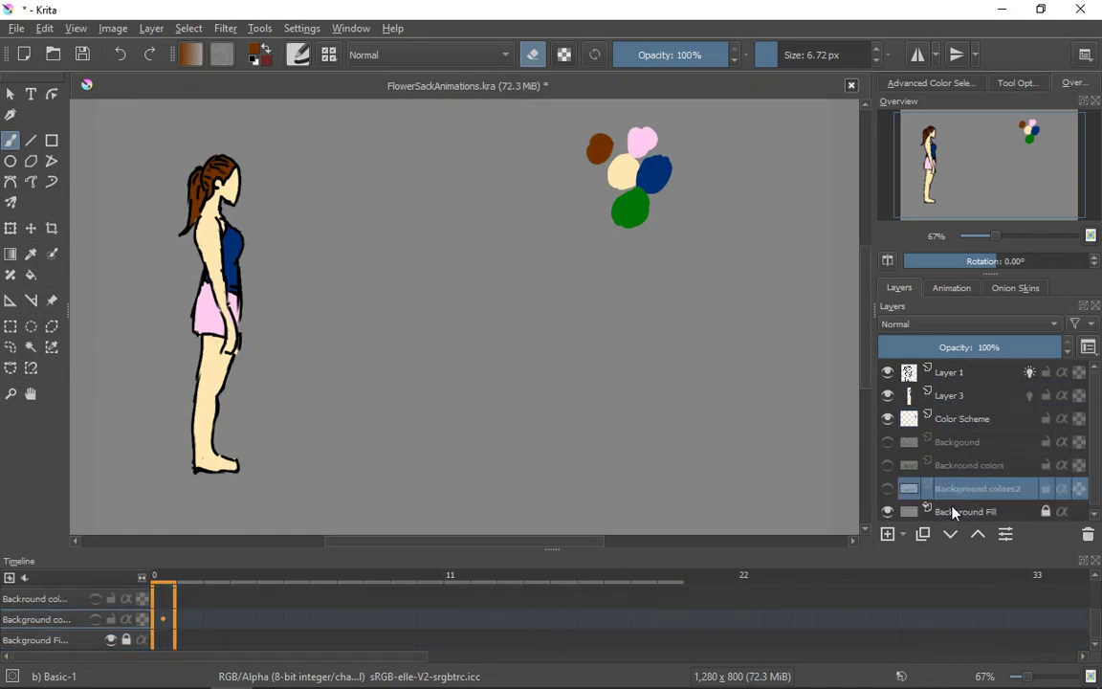
left_click(954, 510)
left_click(959, 486)
left_click(961, 466)
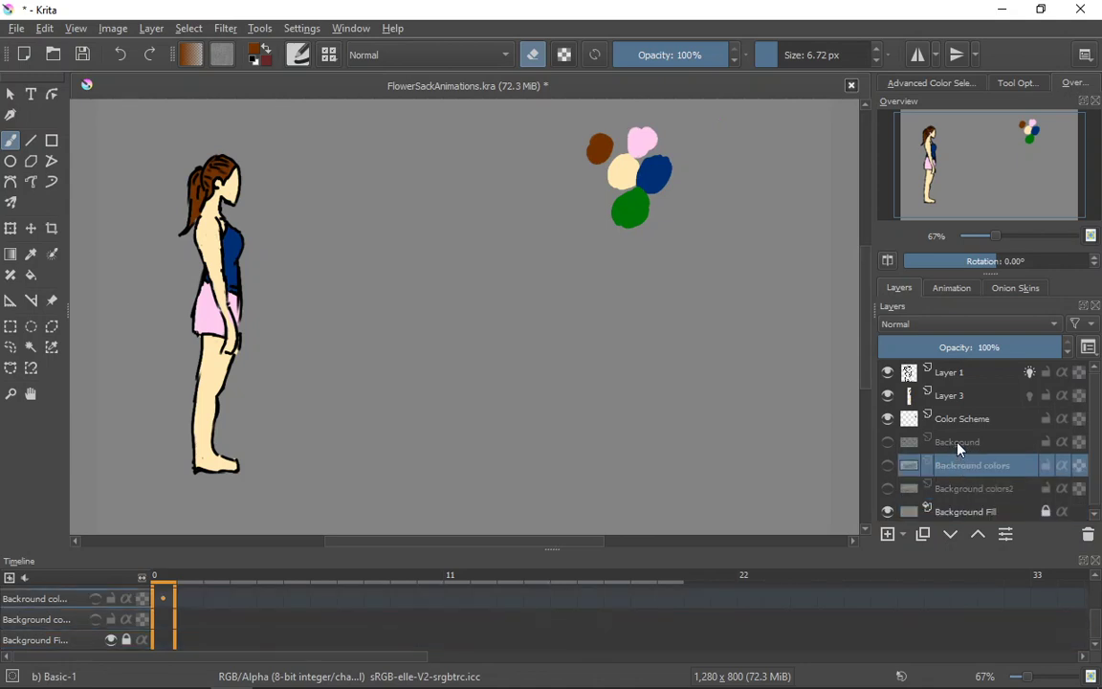
left_click(959, 442)
left_click(961, 420)
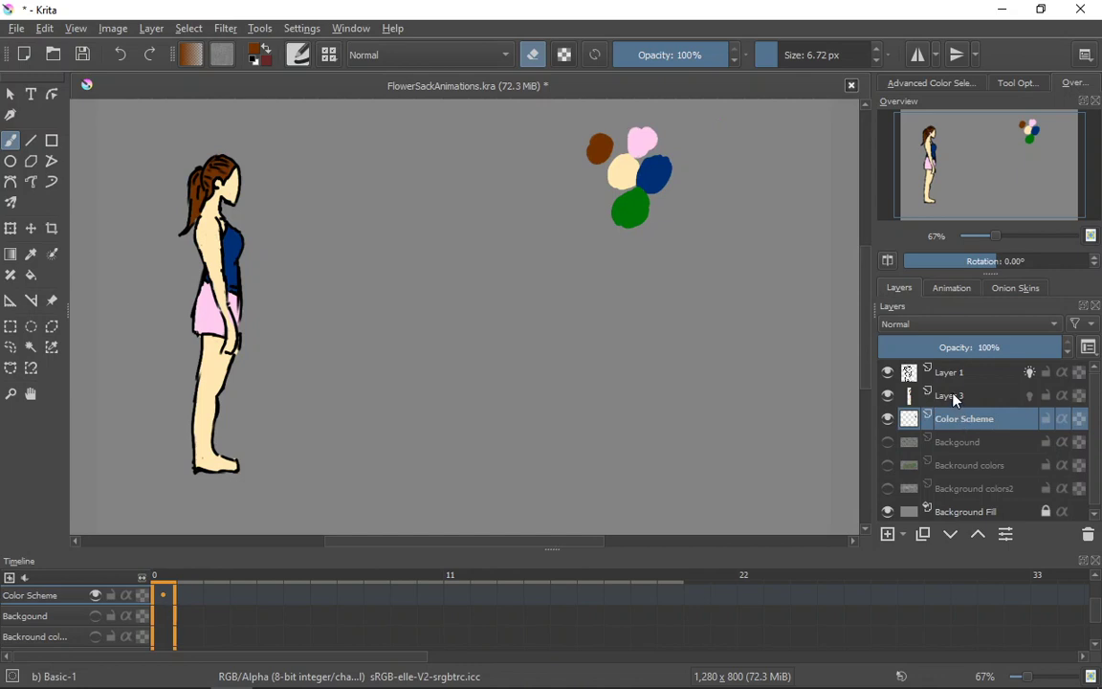
left_click(956, 395)
left_click(955, 373)
left_click(960, 400)
left_click(961, 421)
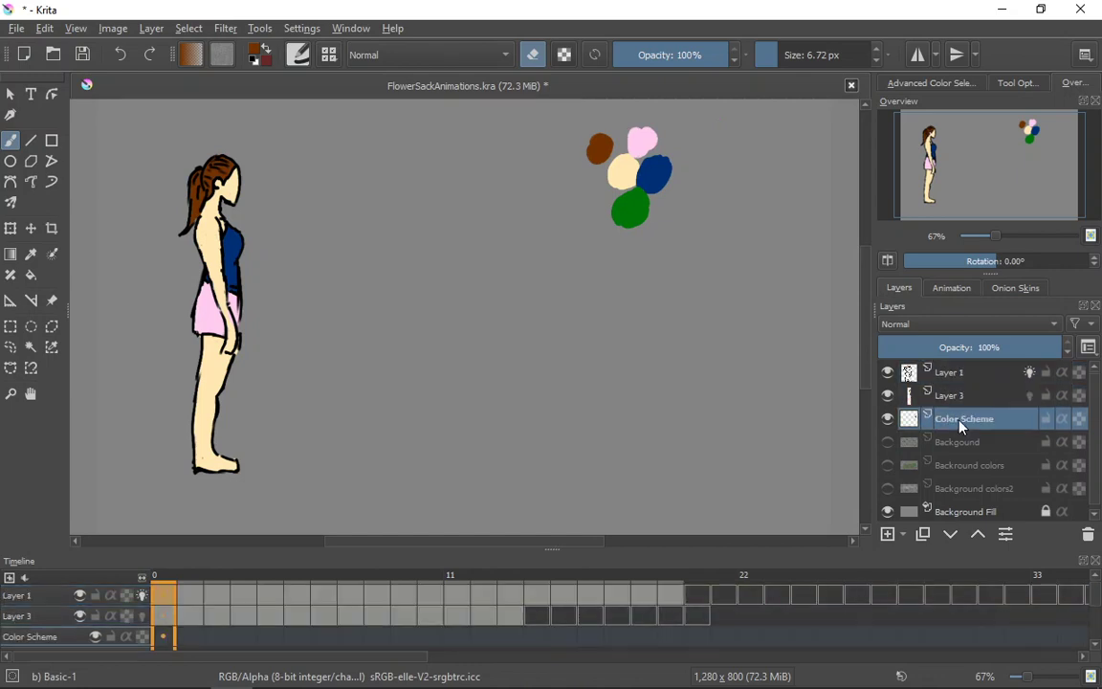
left_click(959, 443)
left_click(965, 466)
left_click(962, 489)
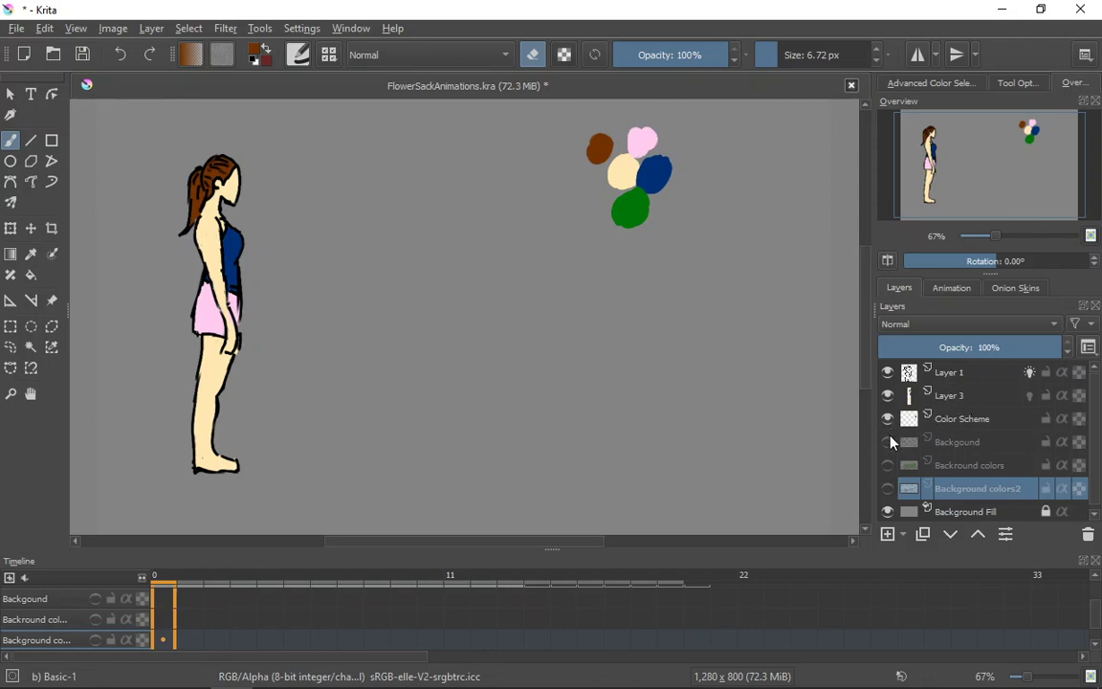
Rename the Color Scheme layer to "Color palete"
left_click(960, 421)
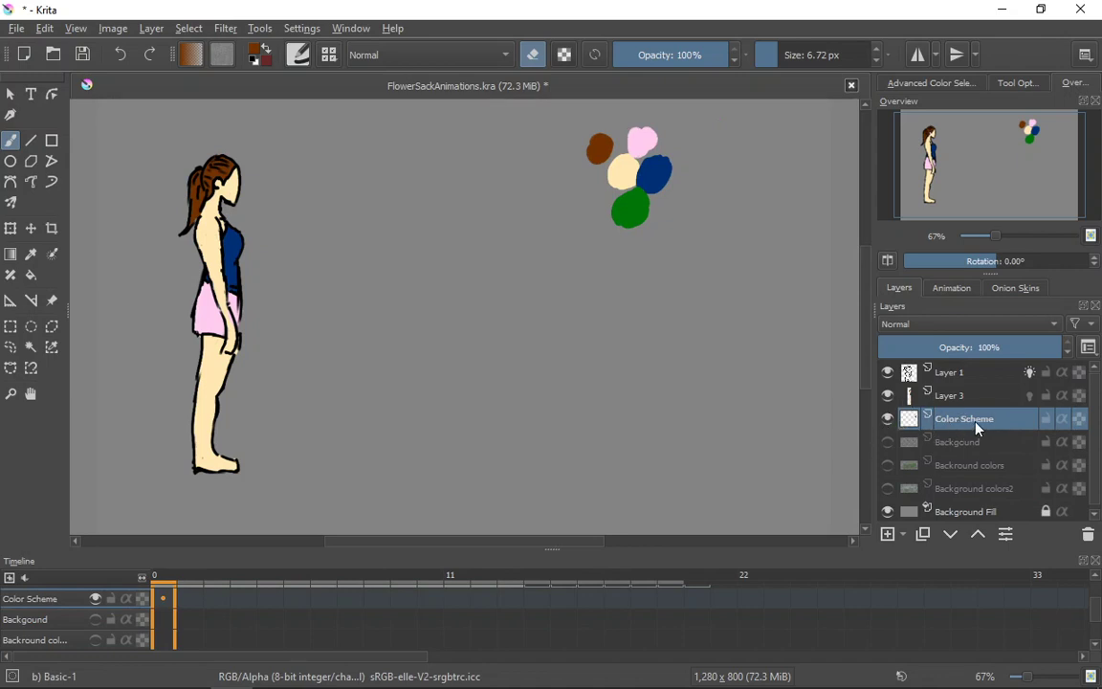
double_click(982, 427)
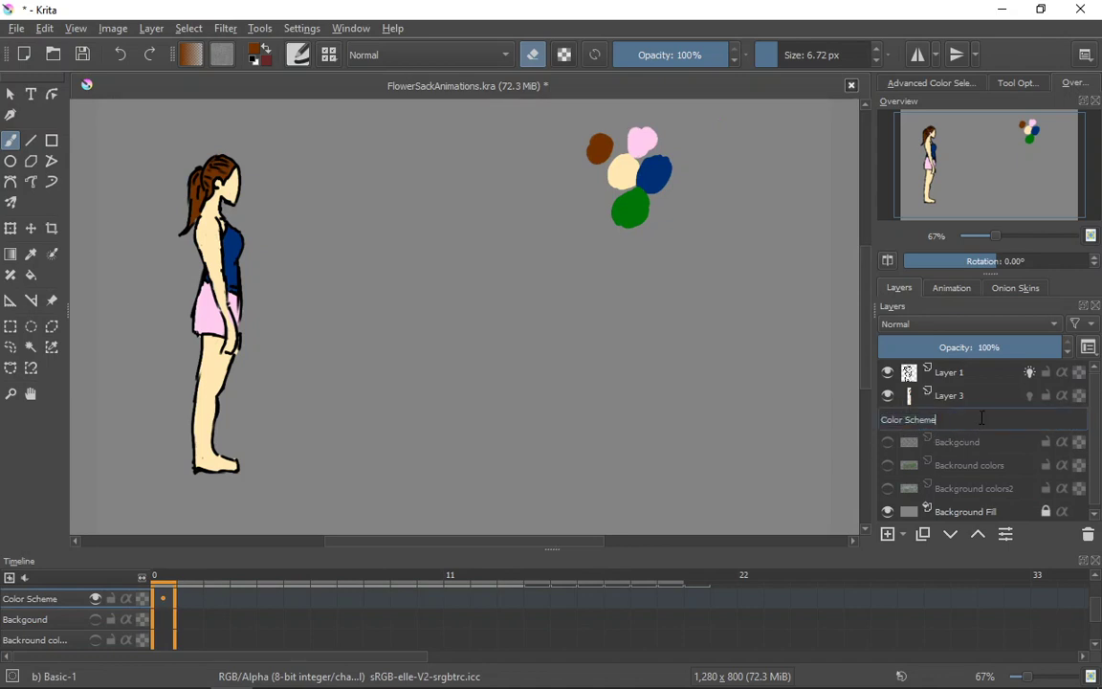
left_click_drag(939, 419, 906, 419)
mouse_move(104, 686)
type("palete")
key("Return")
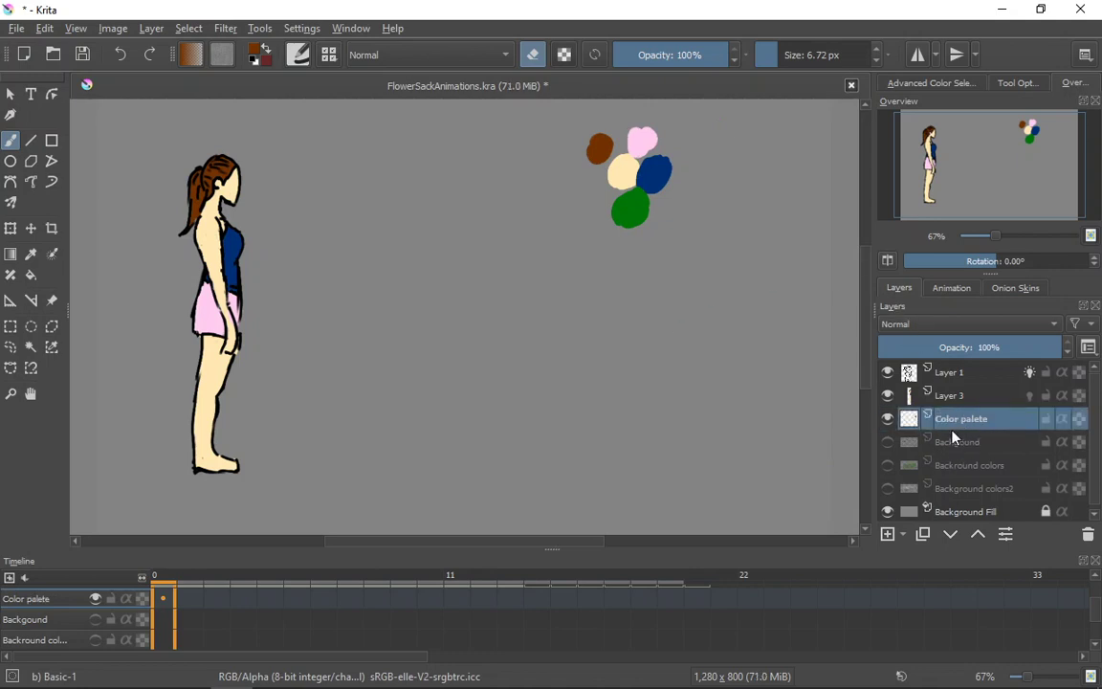
Rename Layer 3 to "Char Color"
left_click(887, 393)
left_click(963, 402)
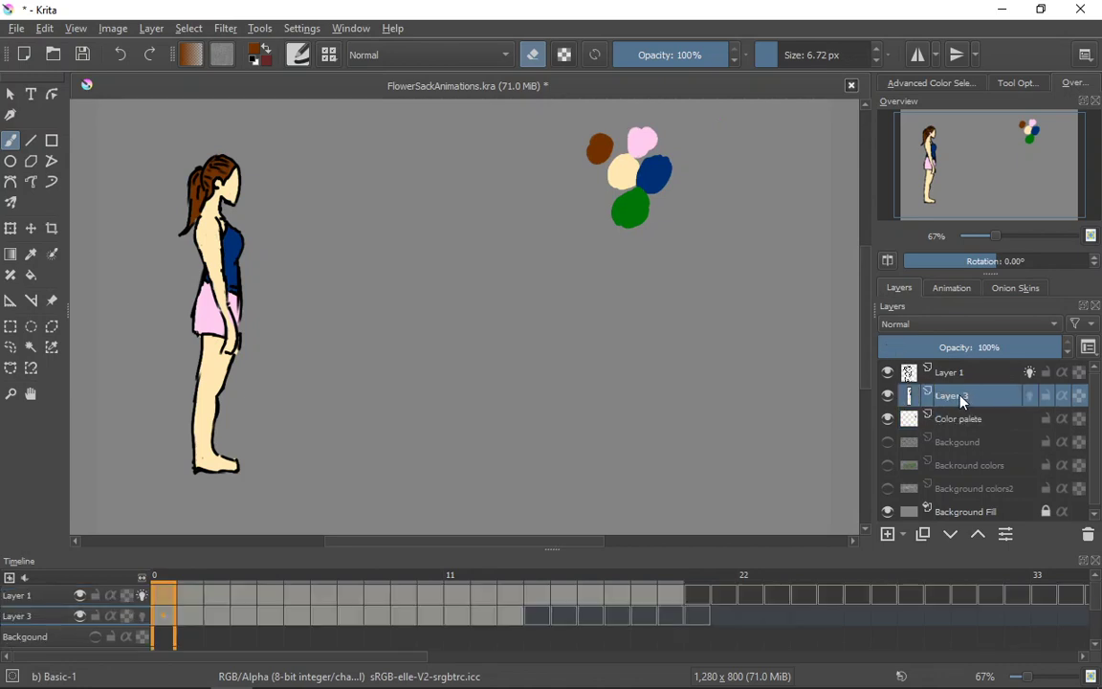
double_click(963, 399)
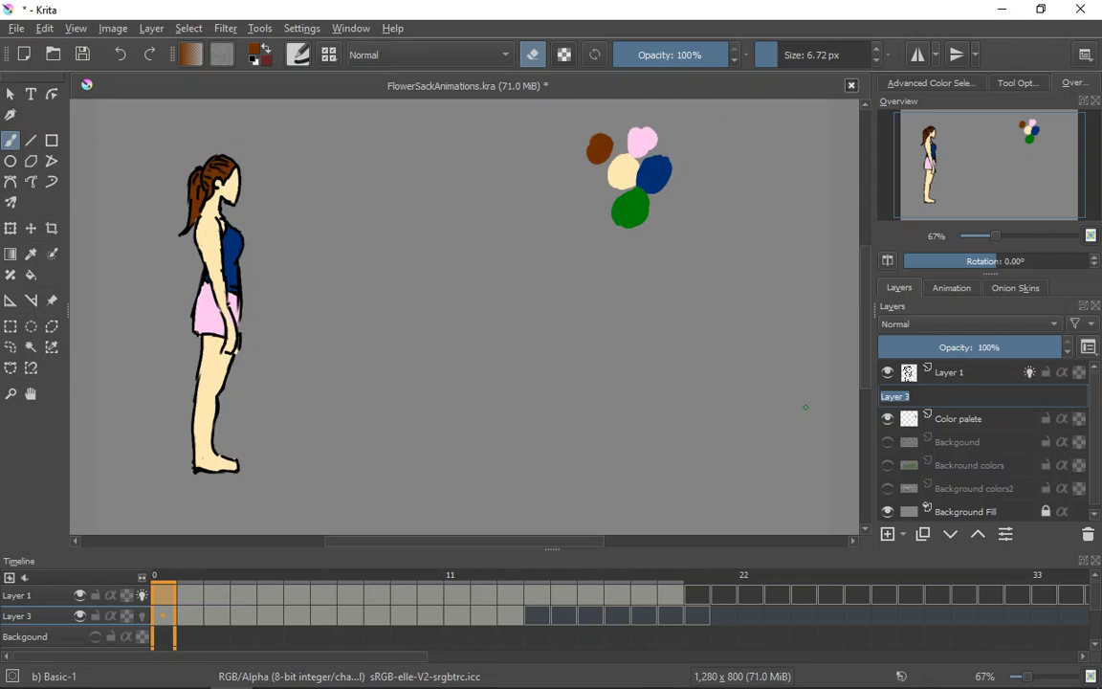
type("Char Color")
key("Return")
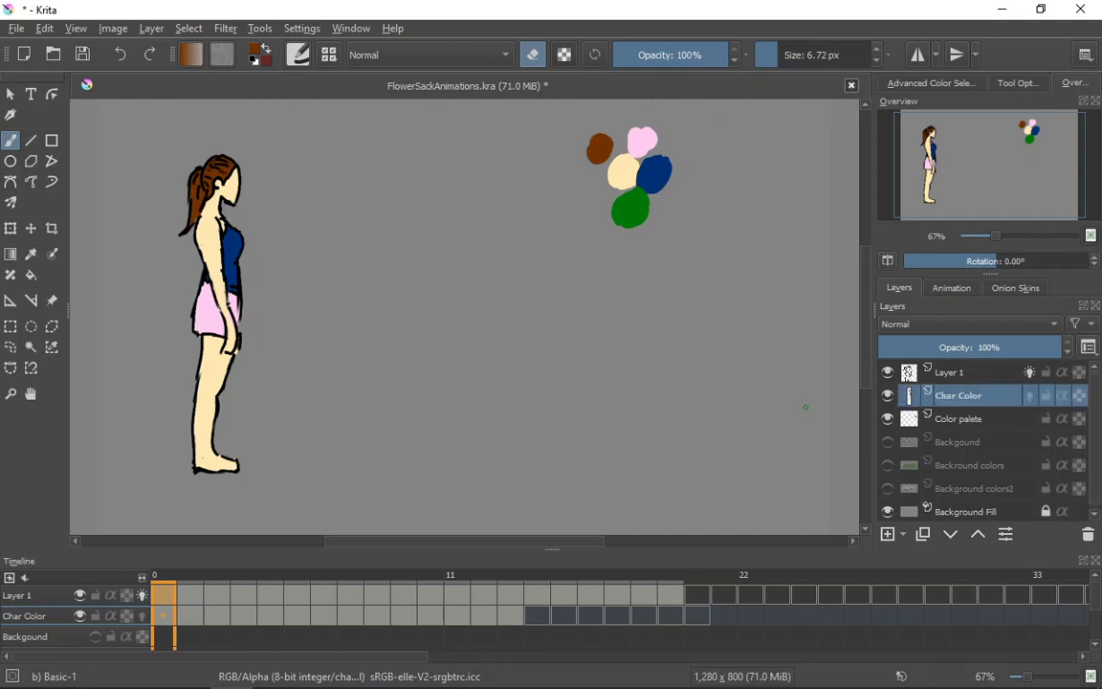
Rename Layer 1 to "Char"
left_click(962, 381)
double_click(961, 380)
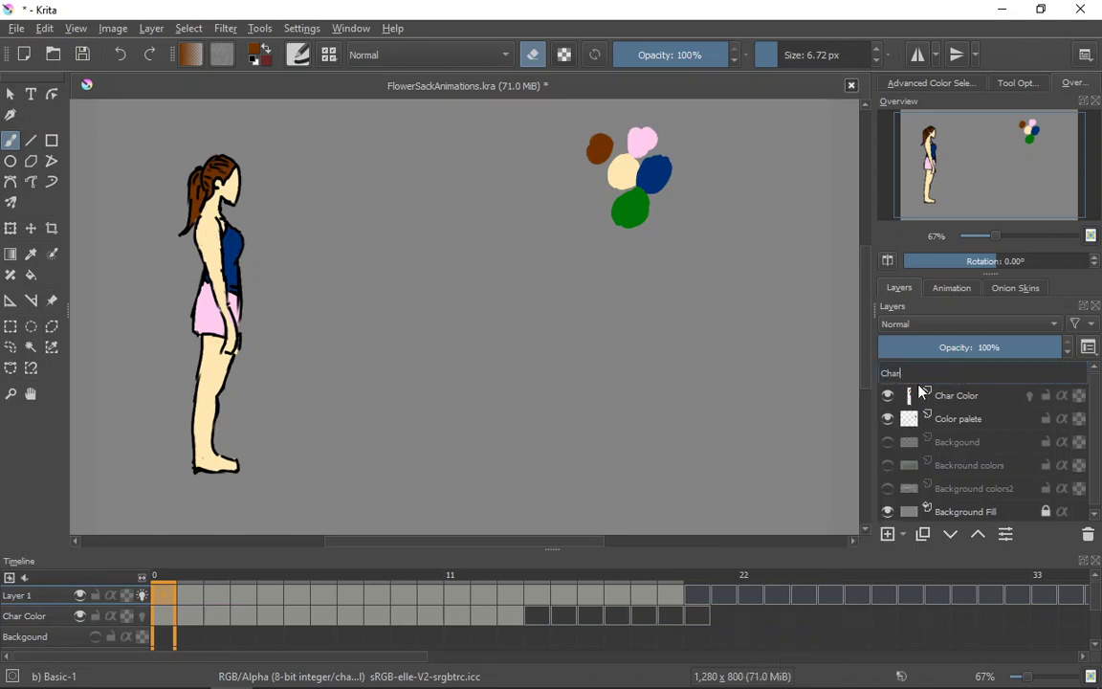
key("Return")
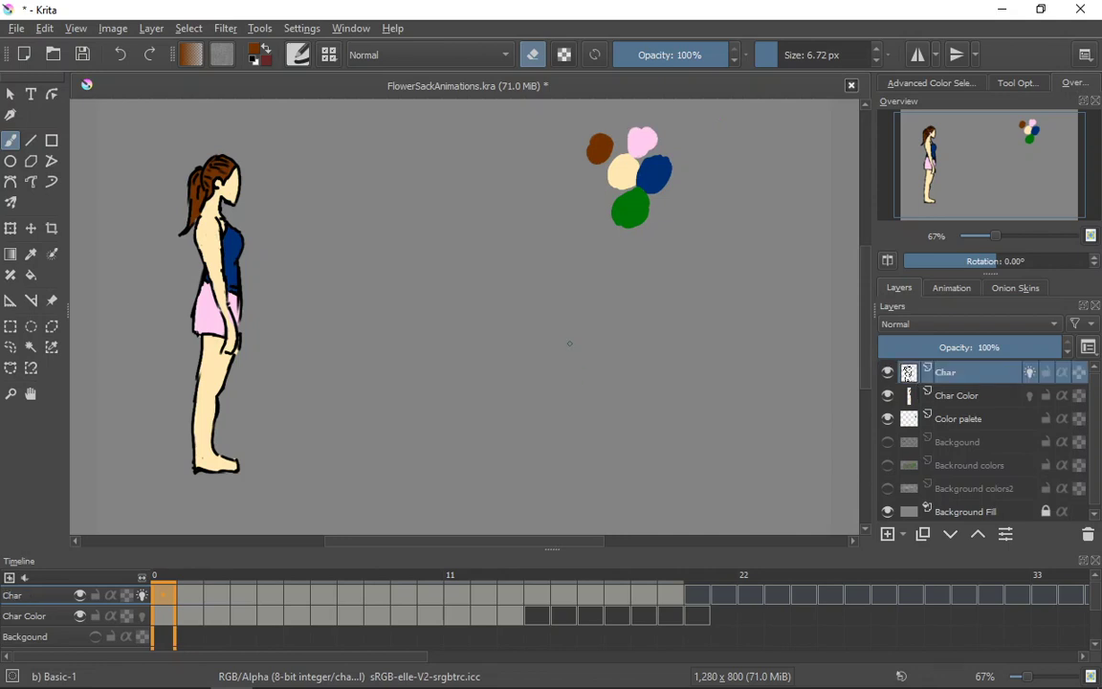
Compare the character with and without its colours, leaving the Char Color layer hidden
left_click(888, 396)
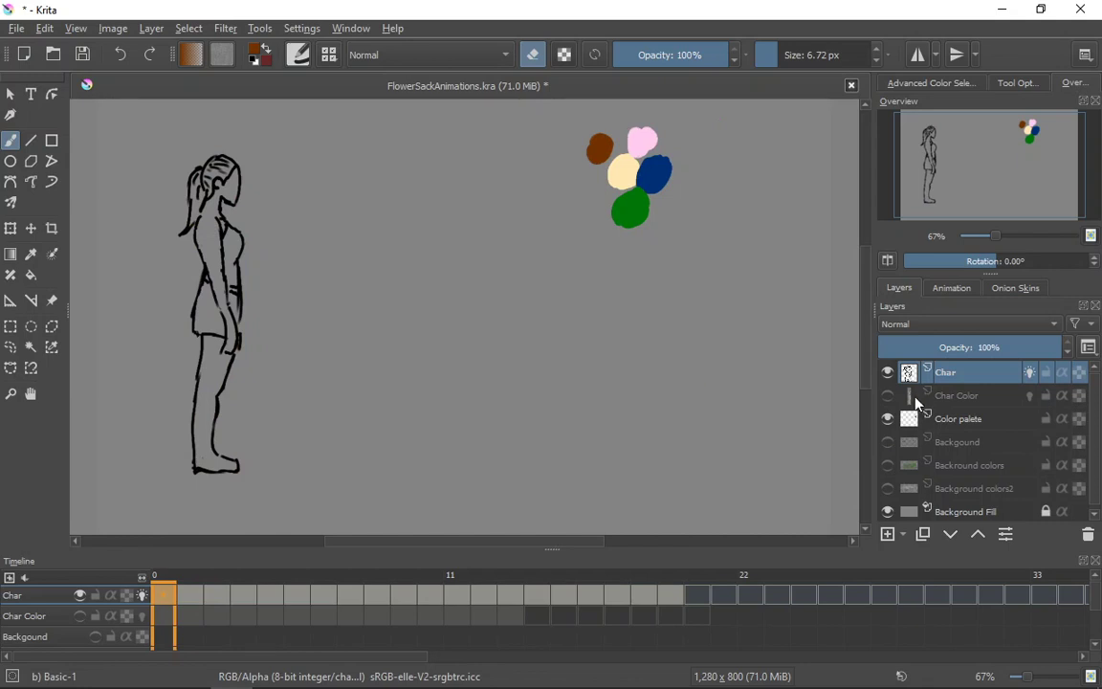
left_click(887, 402)
left_click(888, 402)
left_click(888, 402)
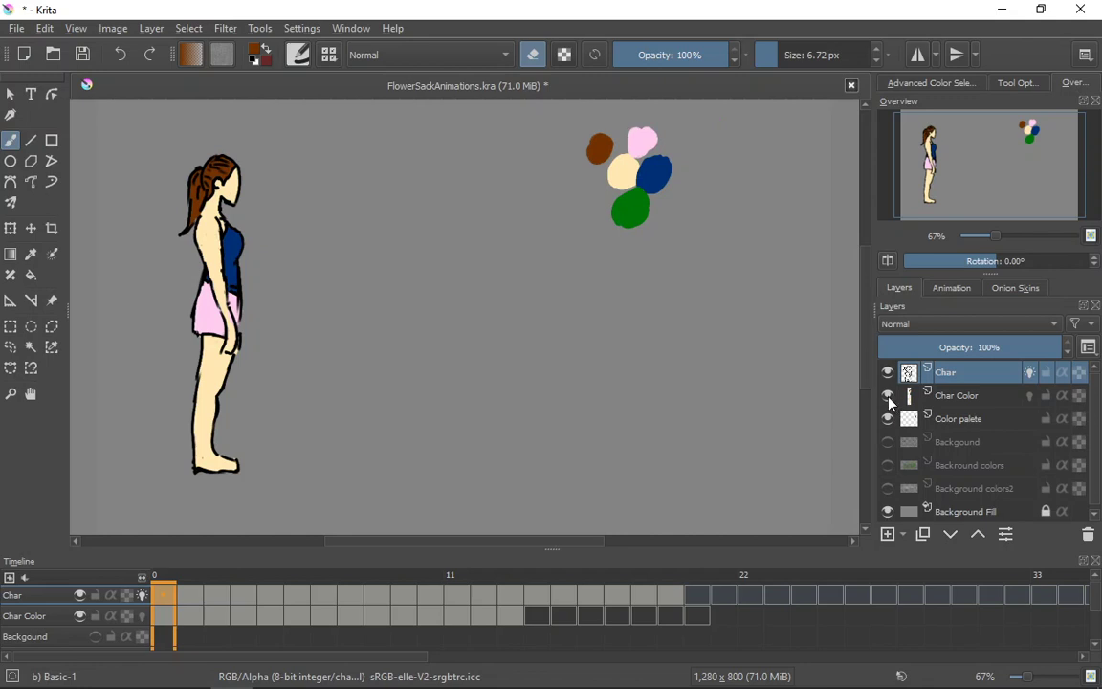
left_click(887, 402)
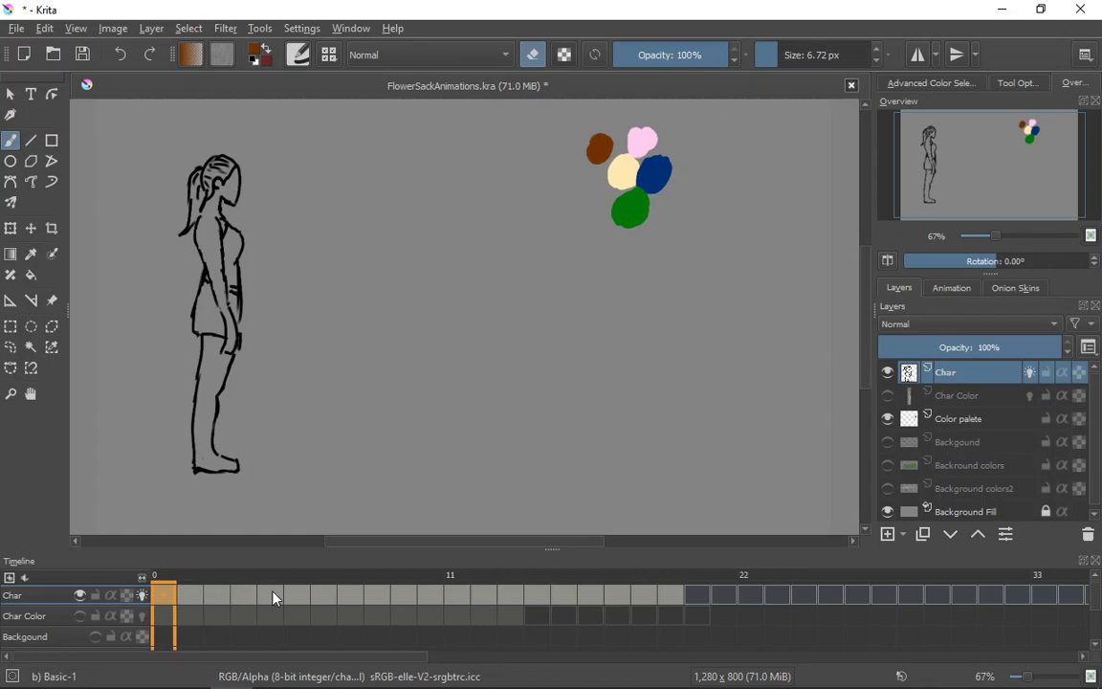
Step forward and backward through the Char layer's animation frames to review the line art of the walk
mouse_move(274, 595)
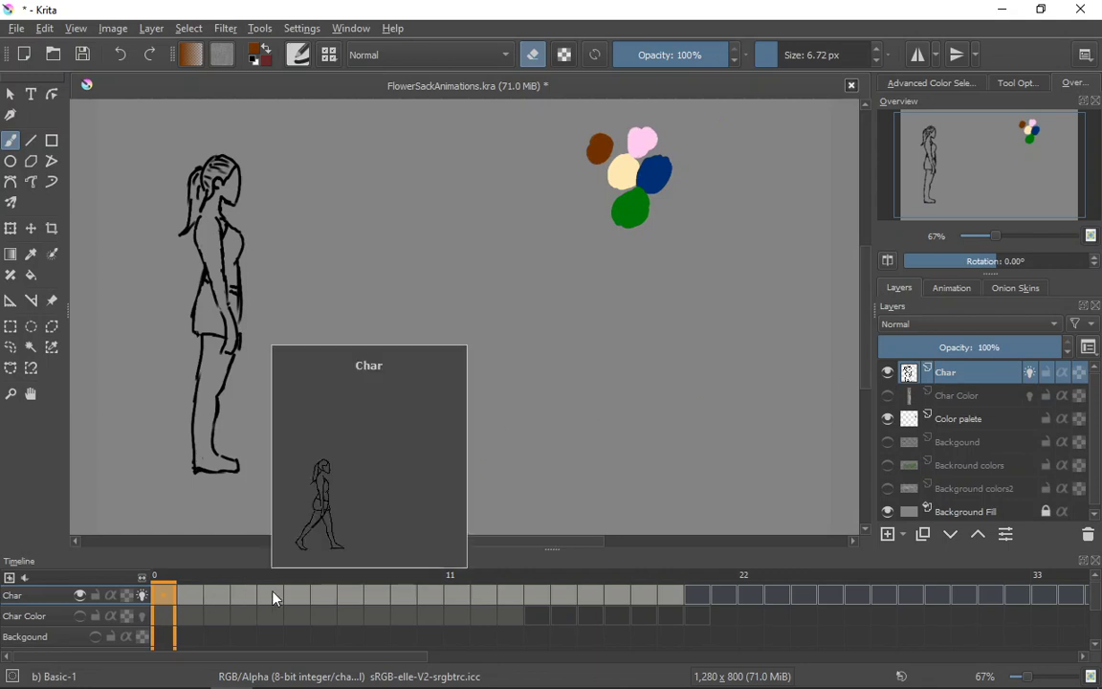
key("Right")
key("Right")
key("Right")
key("Right")
key("Right")
key("Right")
key("Right")
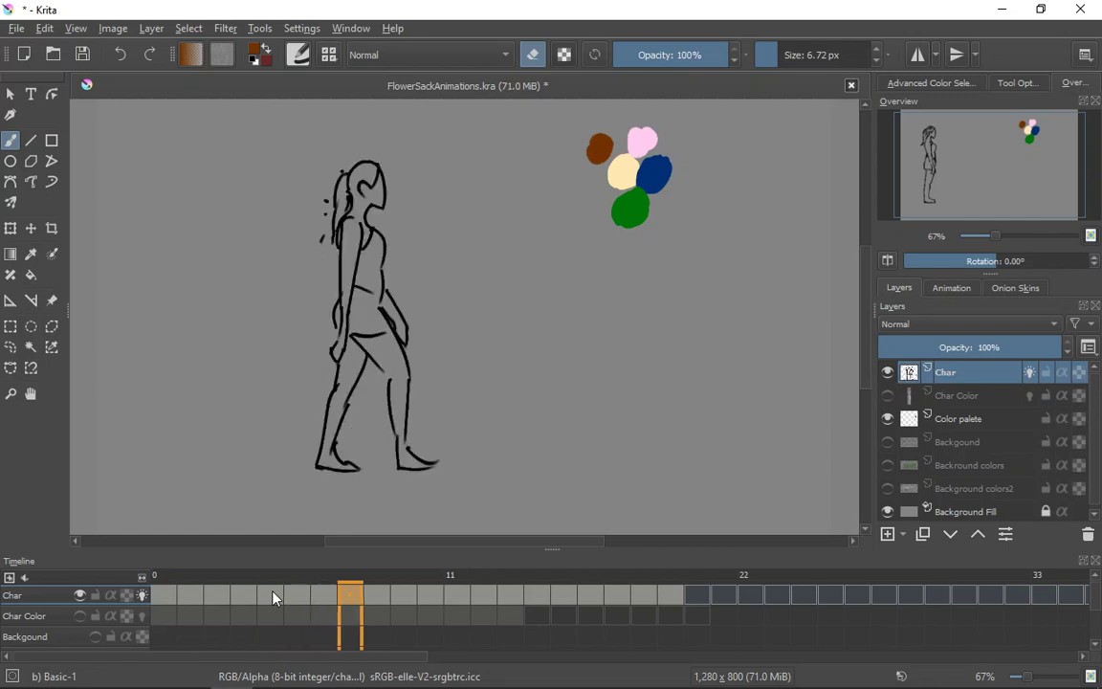
key("Right")
key("Right")
key("Right")
key("Right")
key("Right")
key("Right")
key("Right")
key("Right")
key("Right")
key("Right")
key("Right")
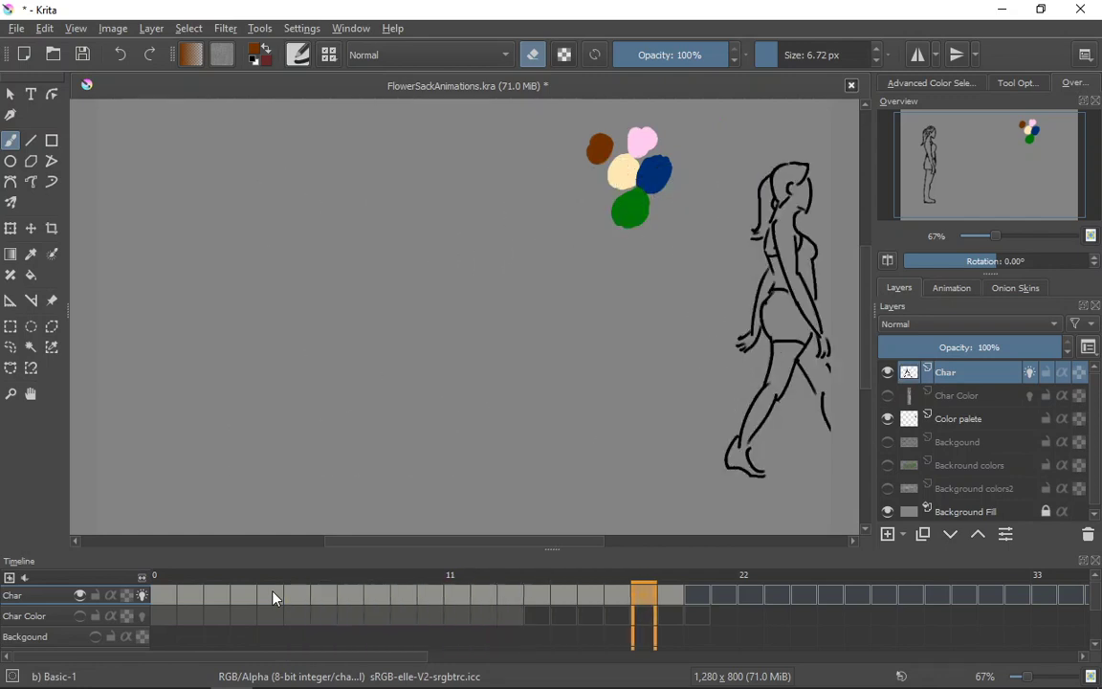
key("Right")
key("Left")
key("Left")
key("Left")
key("Left")
key("Left")
key("Left")
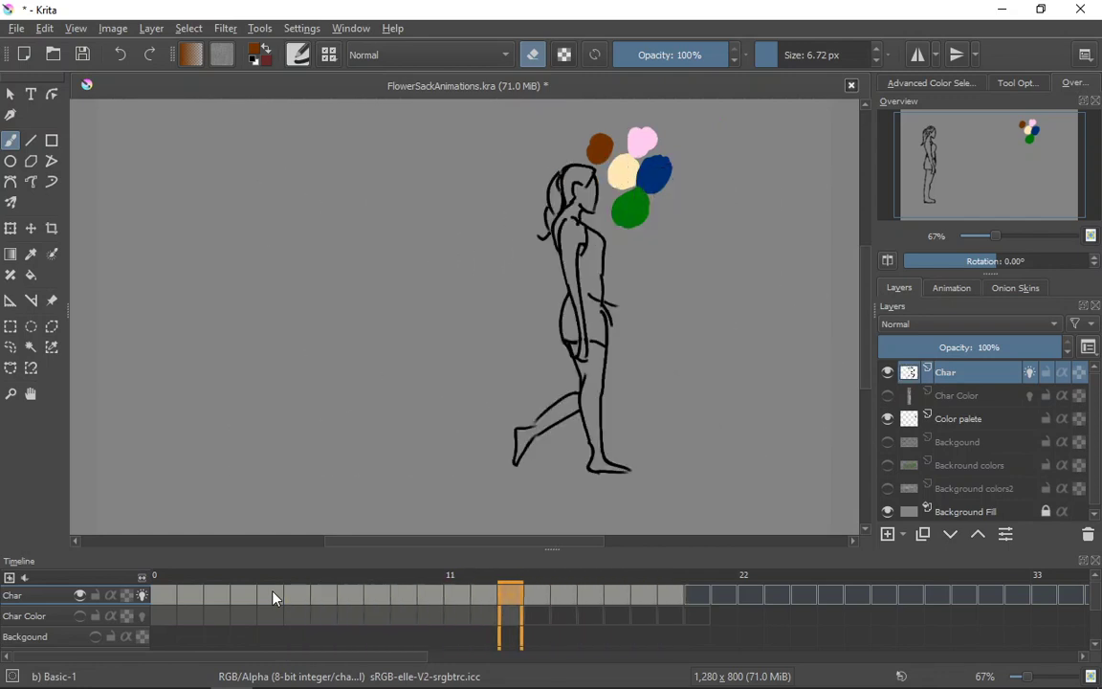
key("Left")
key("Left")
key("Left")
key("Left")
key("Left")
key("Left")
key("Left")
key("Left")
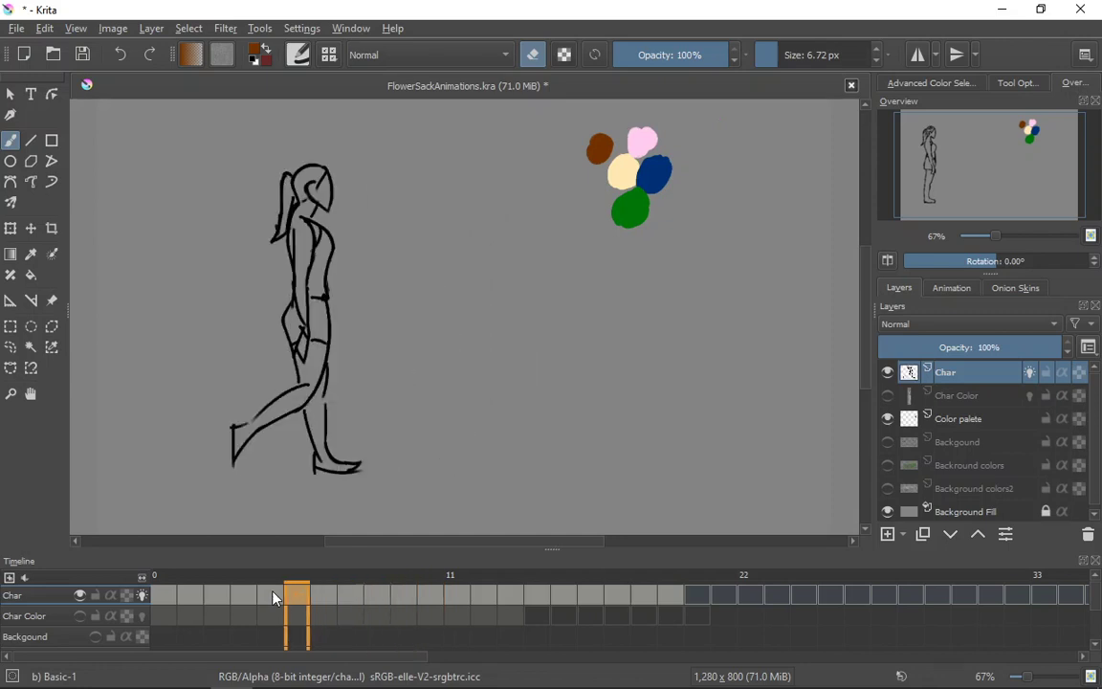
key("Left")
key("Left")
key("Left")
key("Left")
key("Left")
key("Right")
key("Right")
key("Right")
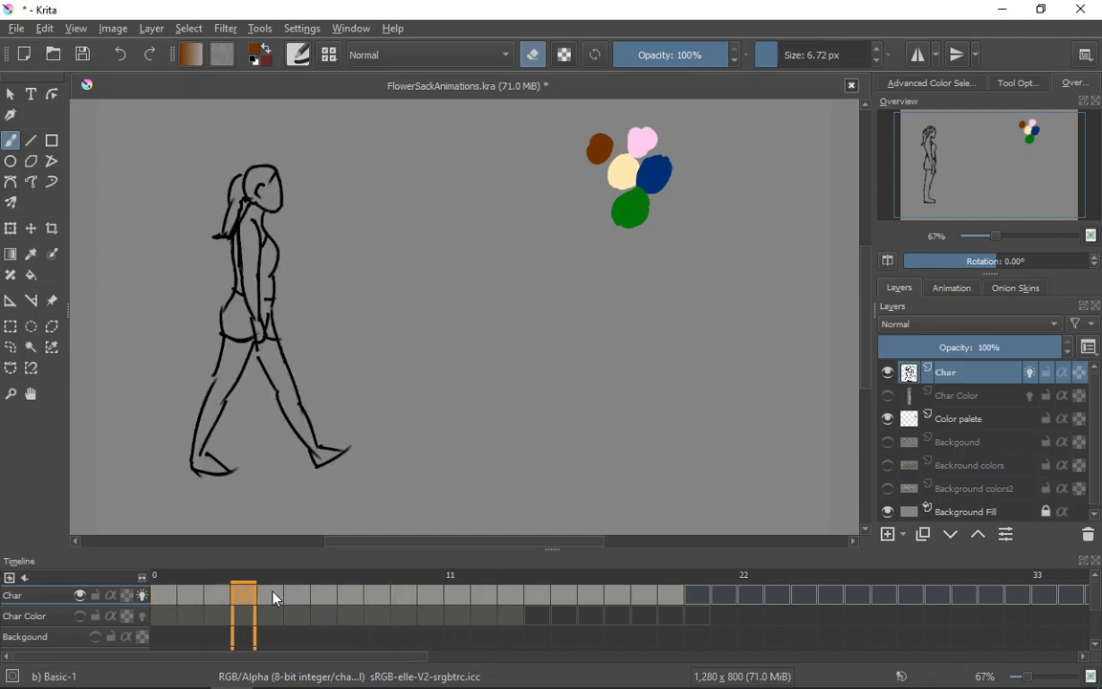
key("Right")
key("Right")
key("Right")
key("Right")
key("Right")
key("Right")
key("Right")
key("Right")
key("Right")
key("Right")
key("Right")
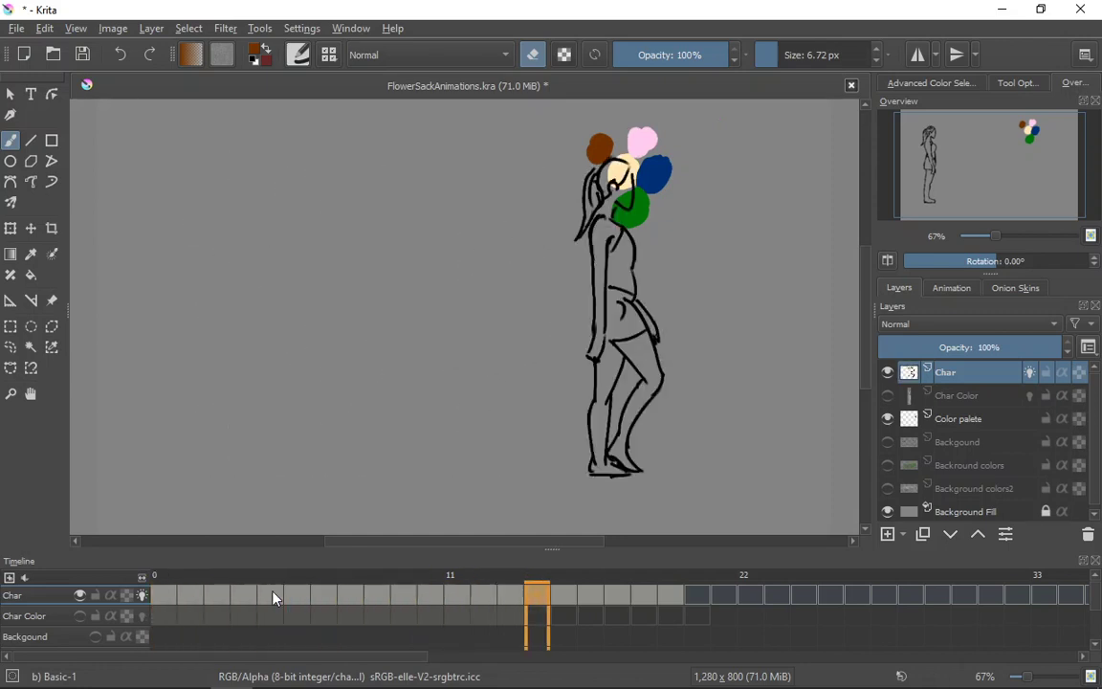
Go through the line-art frames forward to frame 19 and back to frame 0 to check the whole walk
key("Right")
key("Right")
key("Right")
key("Right")
key("Right")
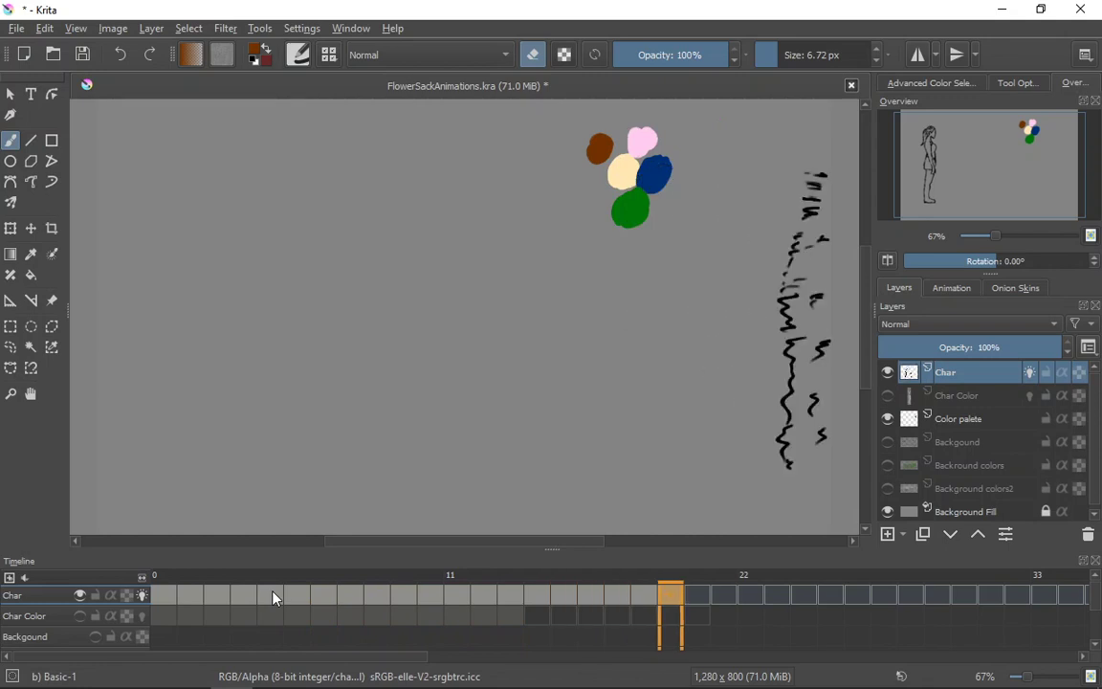
key("Left")
key("Left")
key("Left")
key("Left")
key("Left")
key("Left")
key("Left")
key("Left")
key("Left")
key("Left")
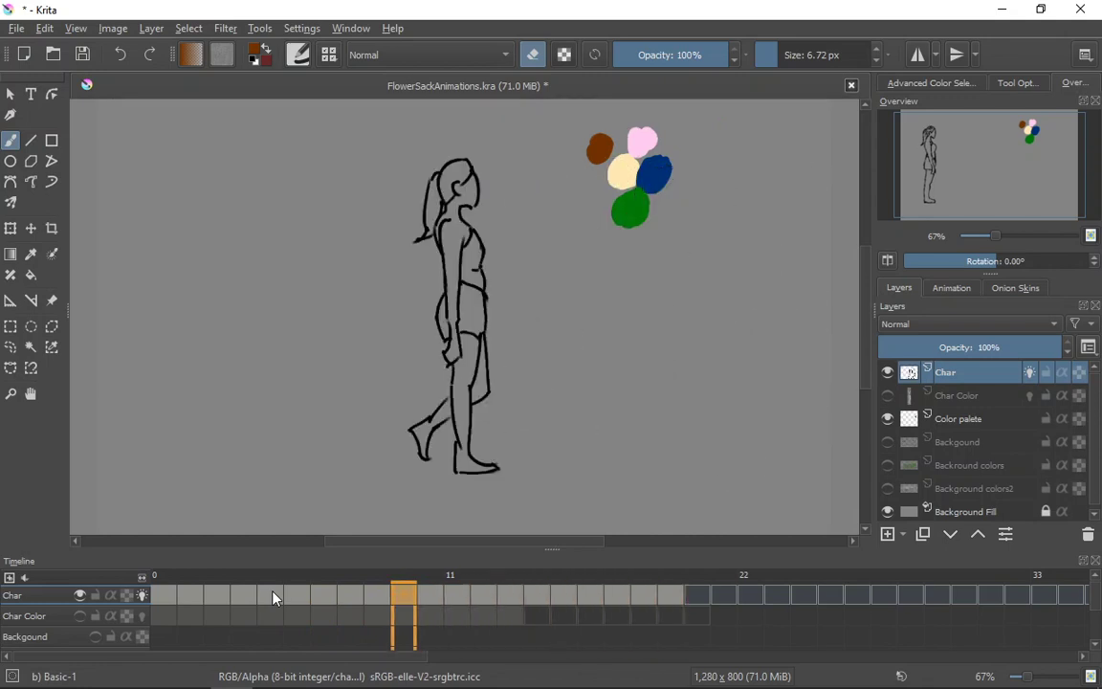
key("Left")
key("Left")
key("Left")
key("Left")
key("Left")
key("Left")
key("Left")
key("Left")
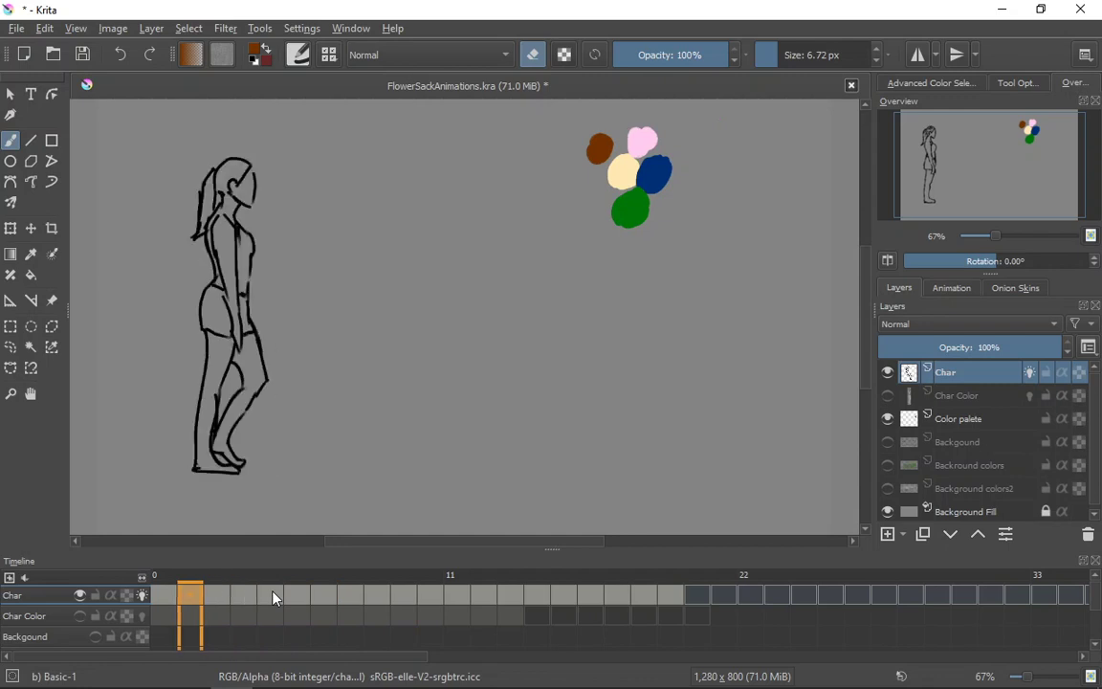
key("Left")
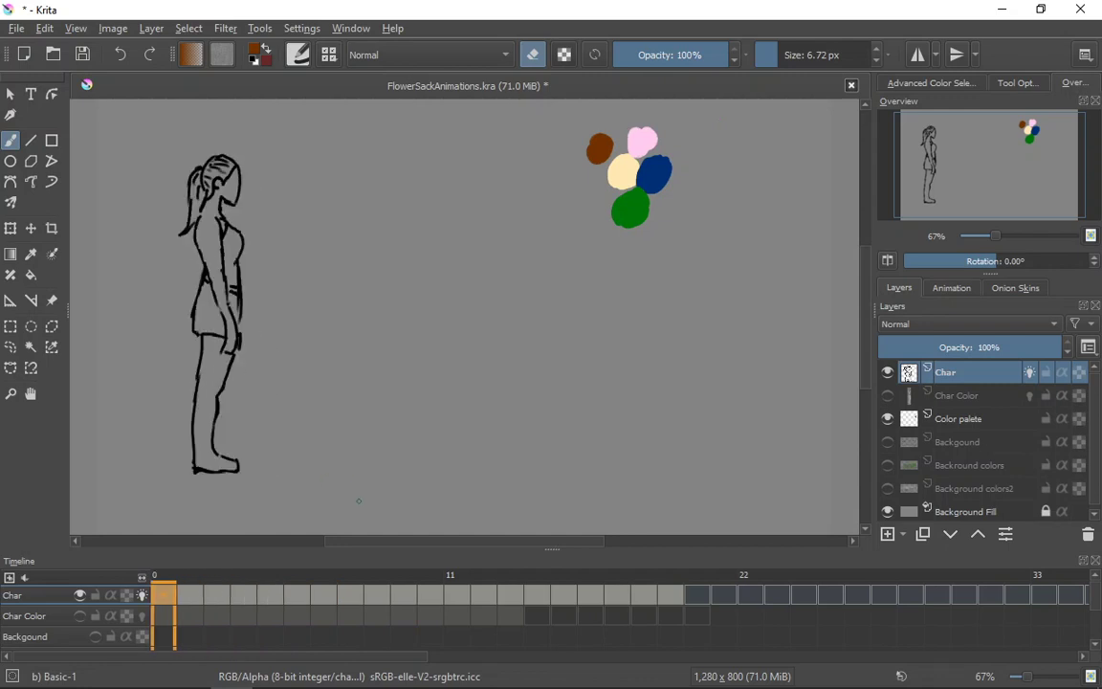
Show the Char Color layer and check its frames along the timeline to find which are coloured, ending at frame 0
left_click(888, 395)
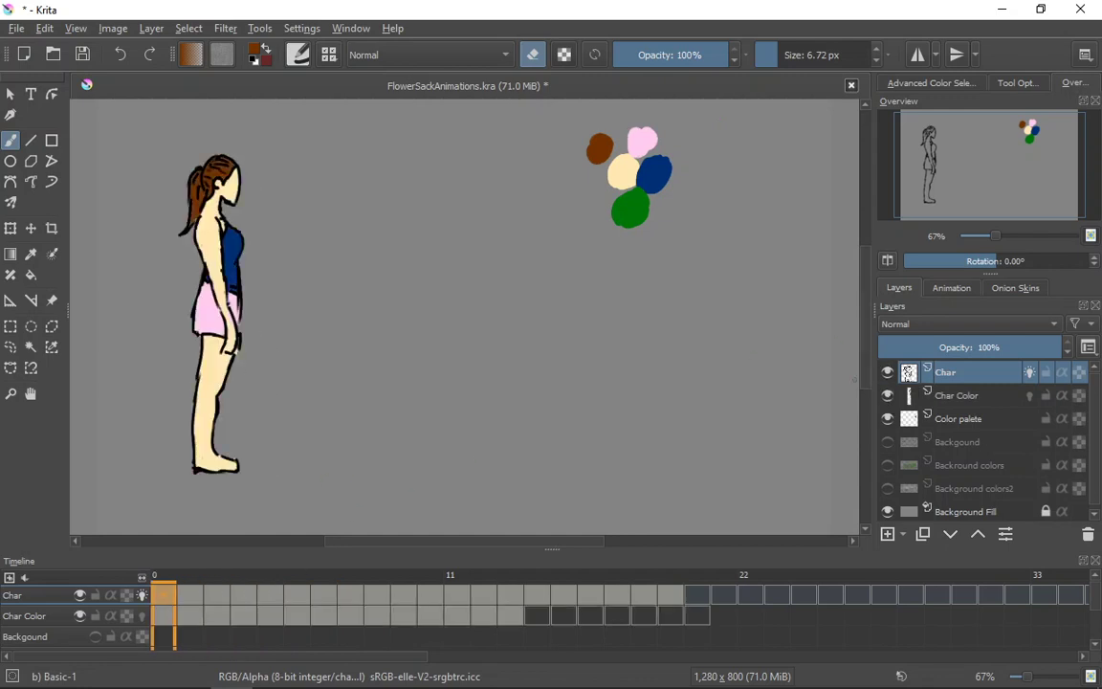
left_click(194, 617)
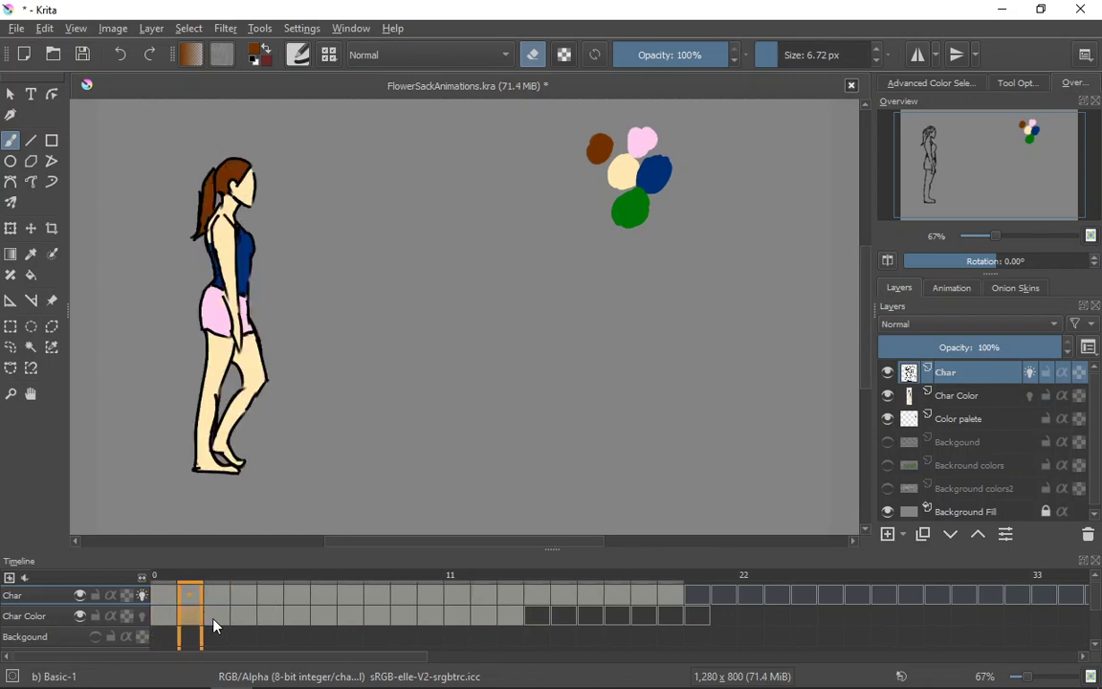
left_click(216, 621)
left_click(244, 621)
left_click(271, 620)
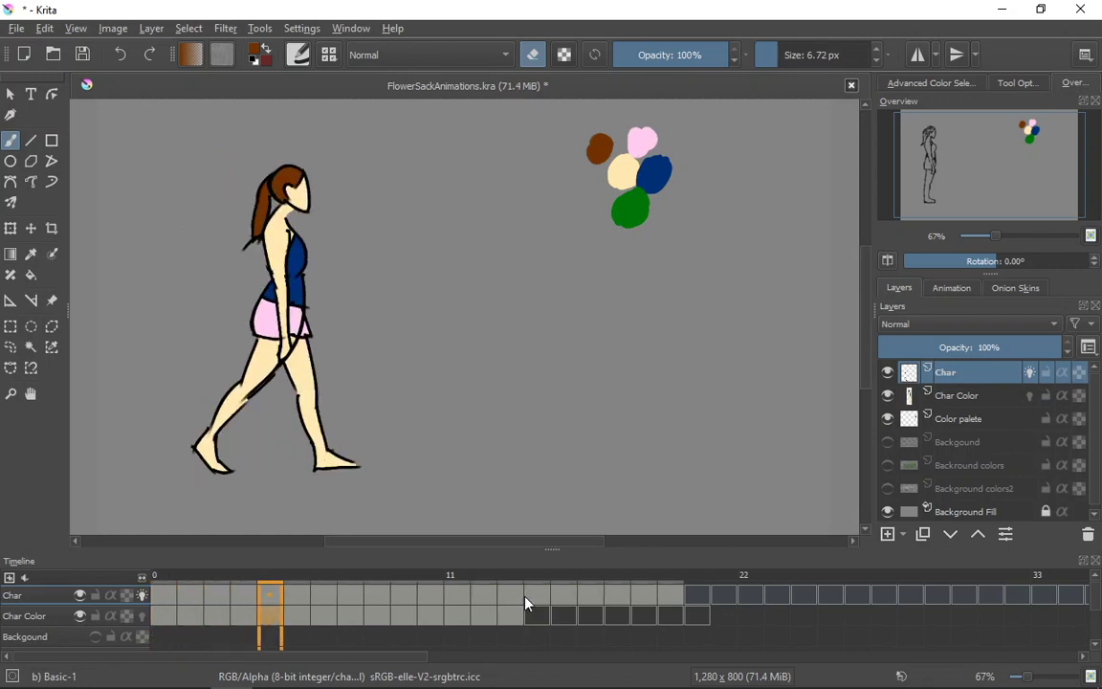
left_click(511, 622)
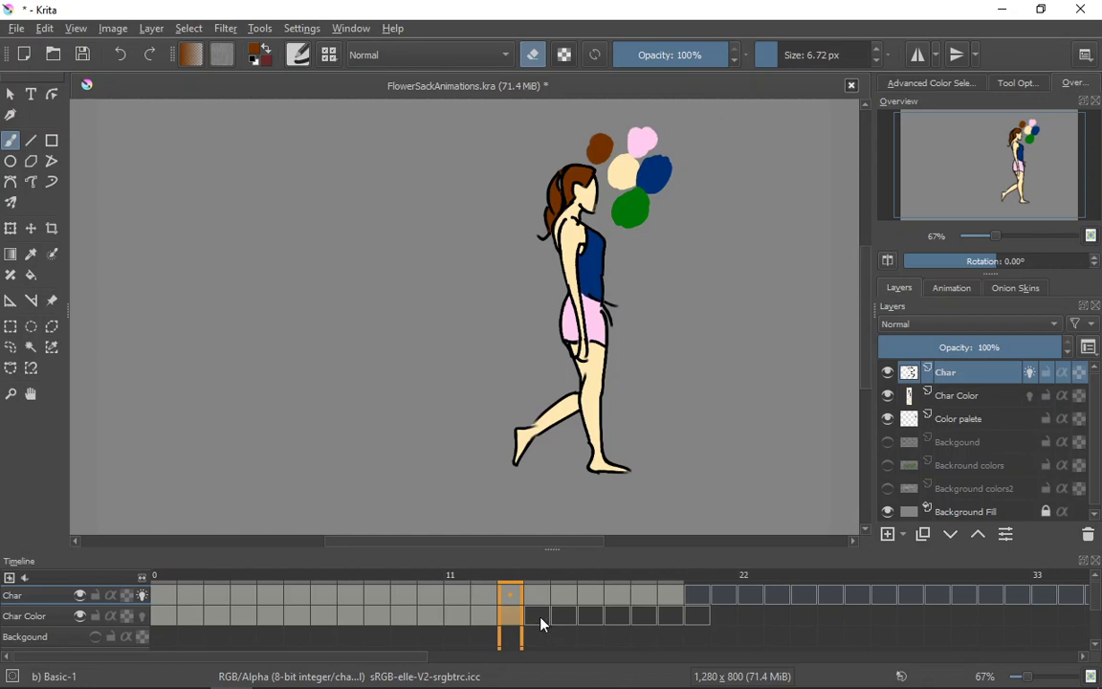
left_click(538, 622)
left_click(565, 622)
left_click(592, 622)
left_click(617, 622)
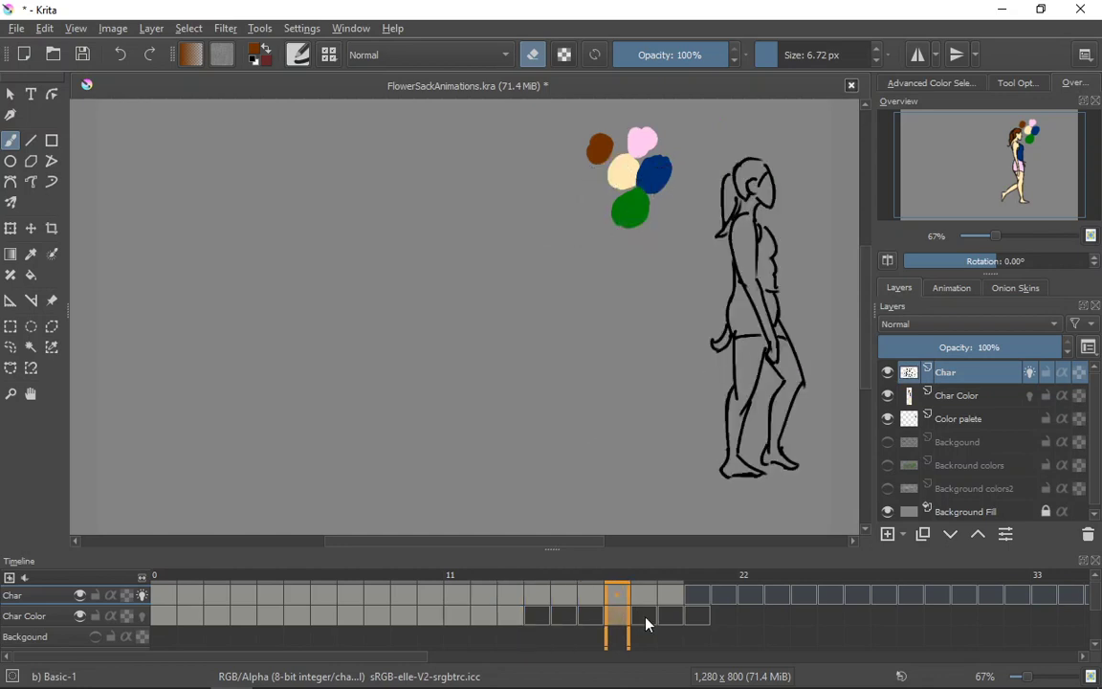
left_click(650, 622)
left_click(673, 621)
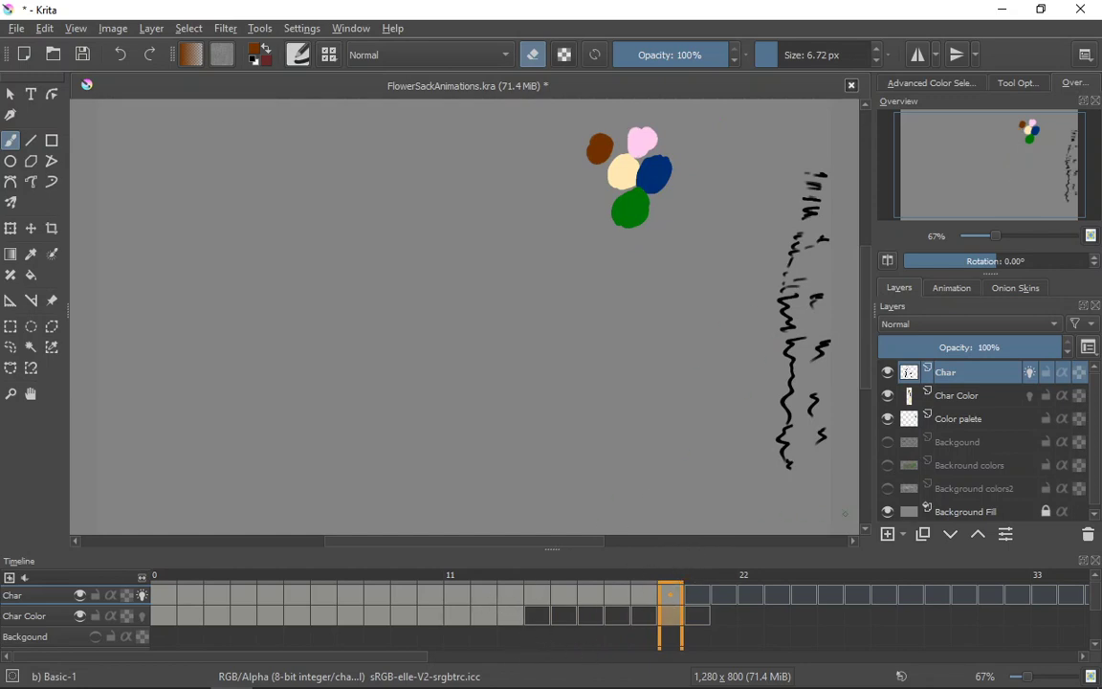
left_click(164, 606)
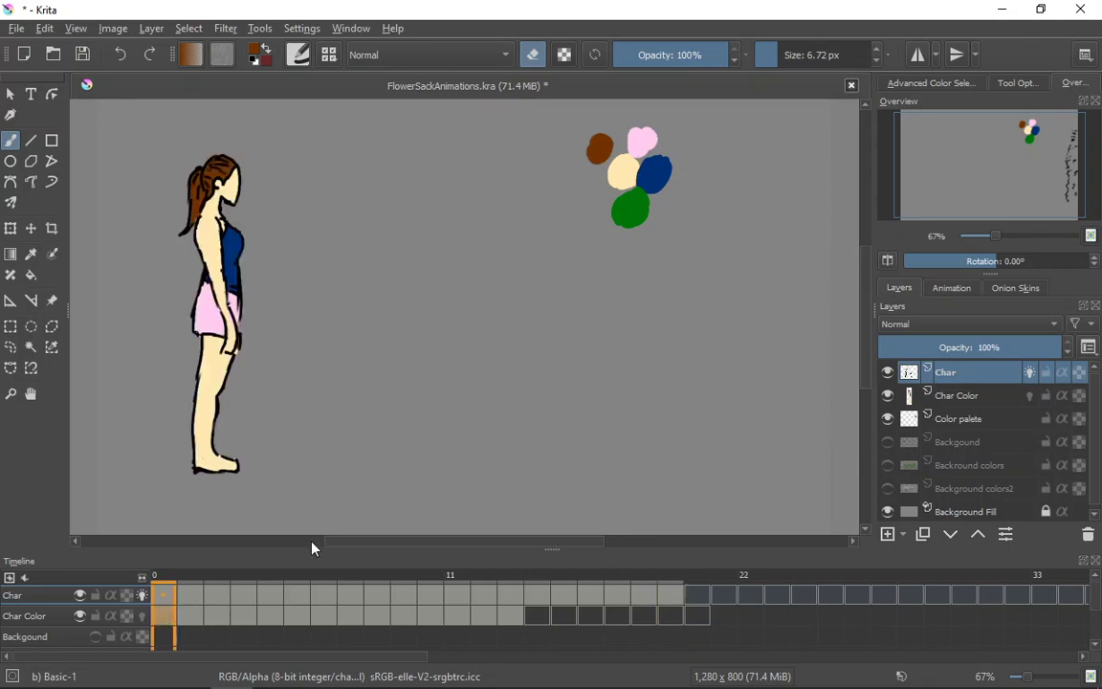
View the scene with the Backgound, Backround colors and Background colors2 layers shown, and hide all three again
left_click(887, 442)
left_click(888, 465)
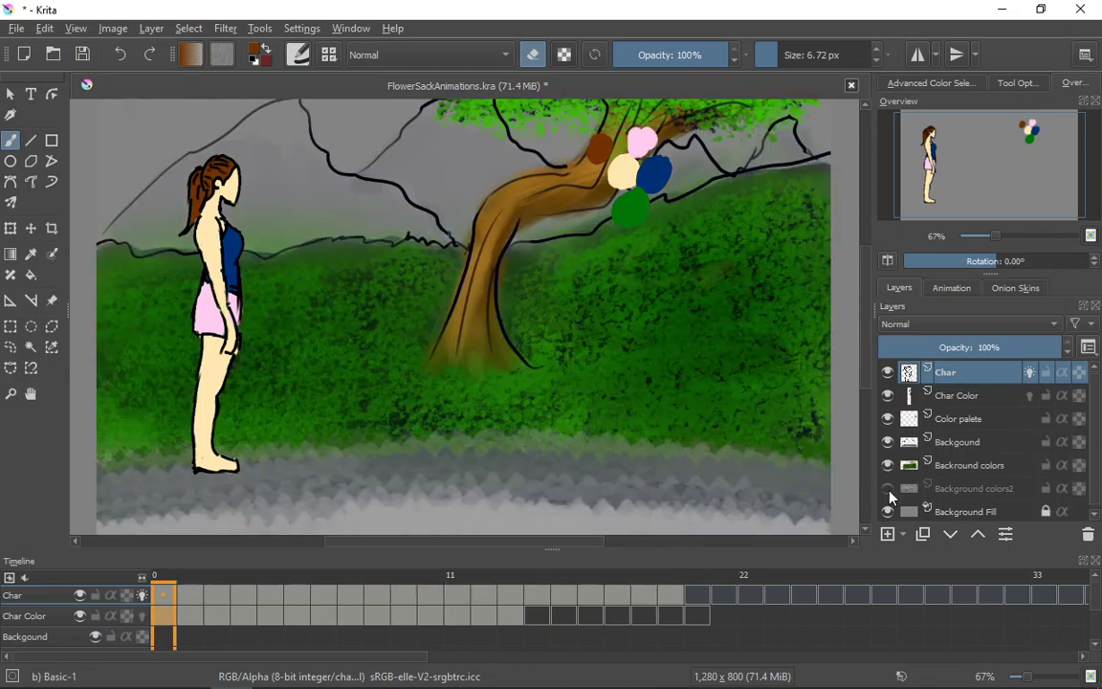
left_click(889, 489)
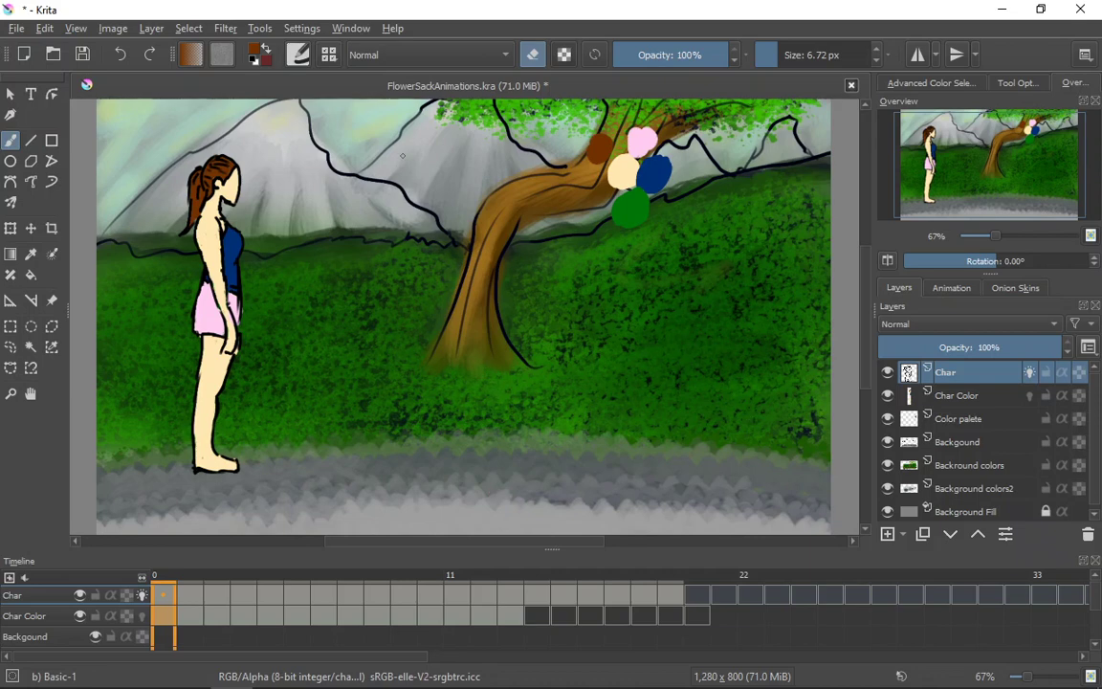
left_click(888, 489)
left_click(888, 466)
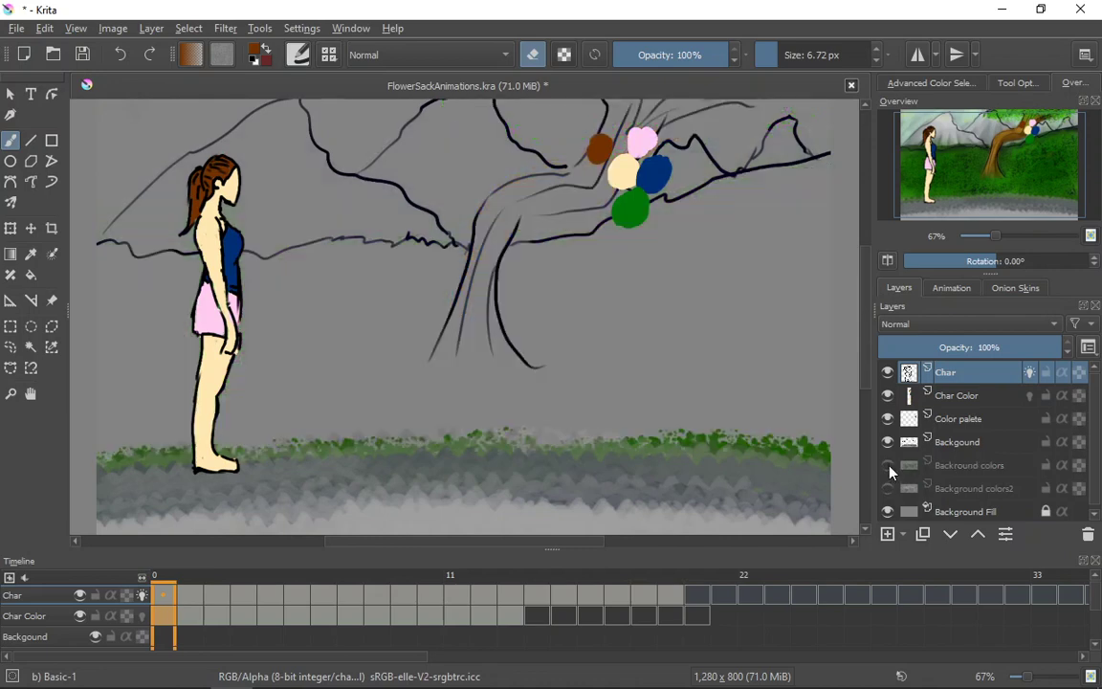
left_click(887, 443)
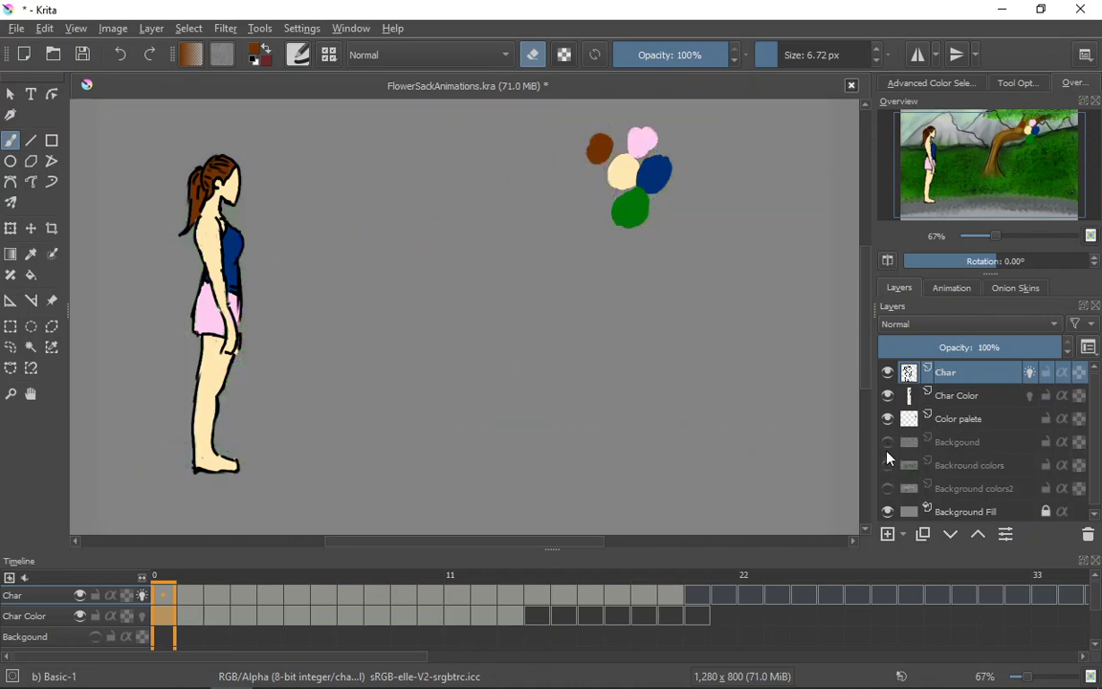
Examine the line art with the Char Color and Color palete layers hidden, and show both layers again
left_click(887, 395)
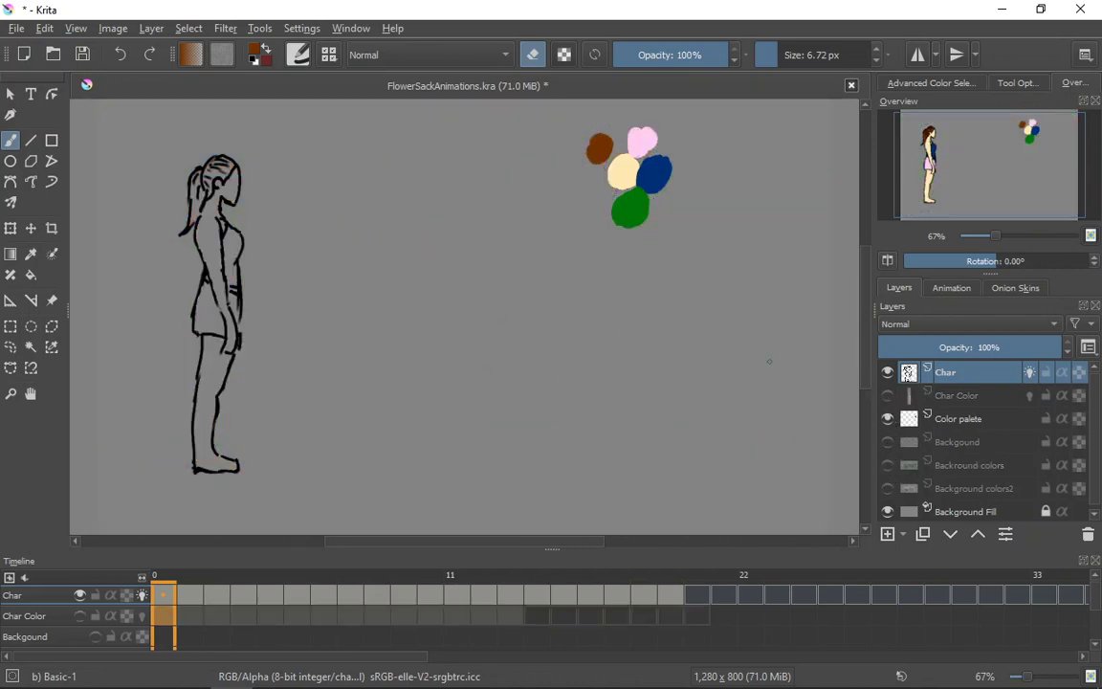
left_click(888, 418)
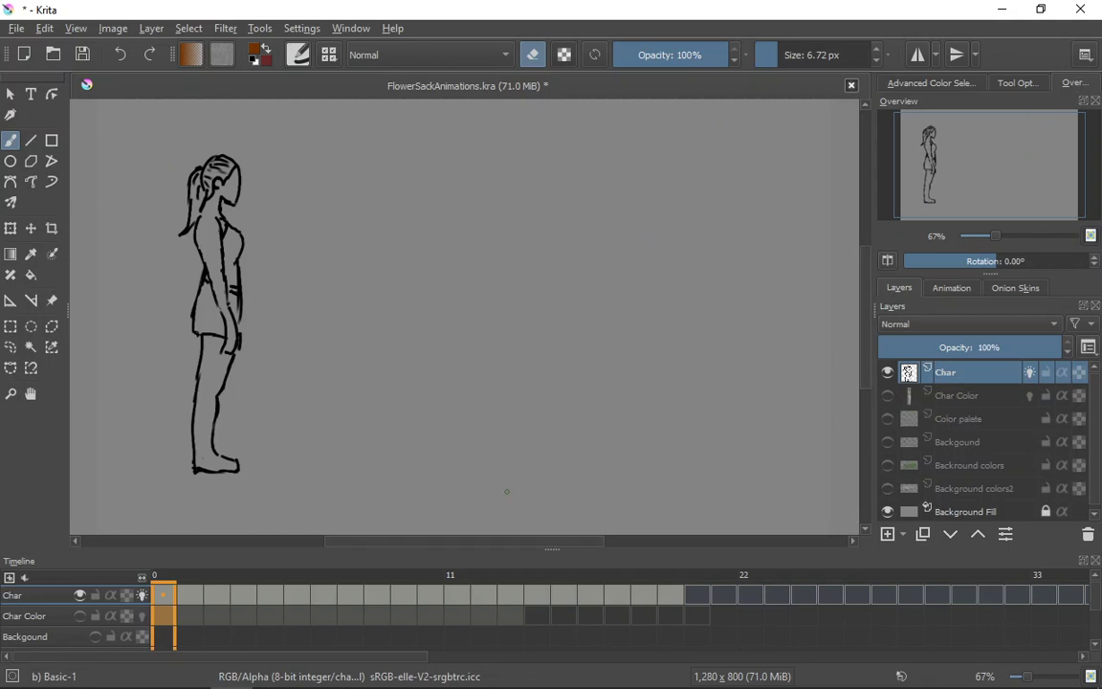
left_click(887, 395)
left_click(888, 419)
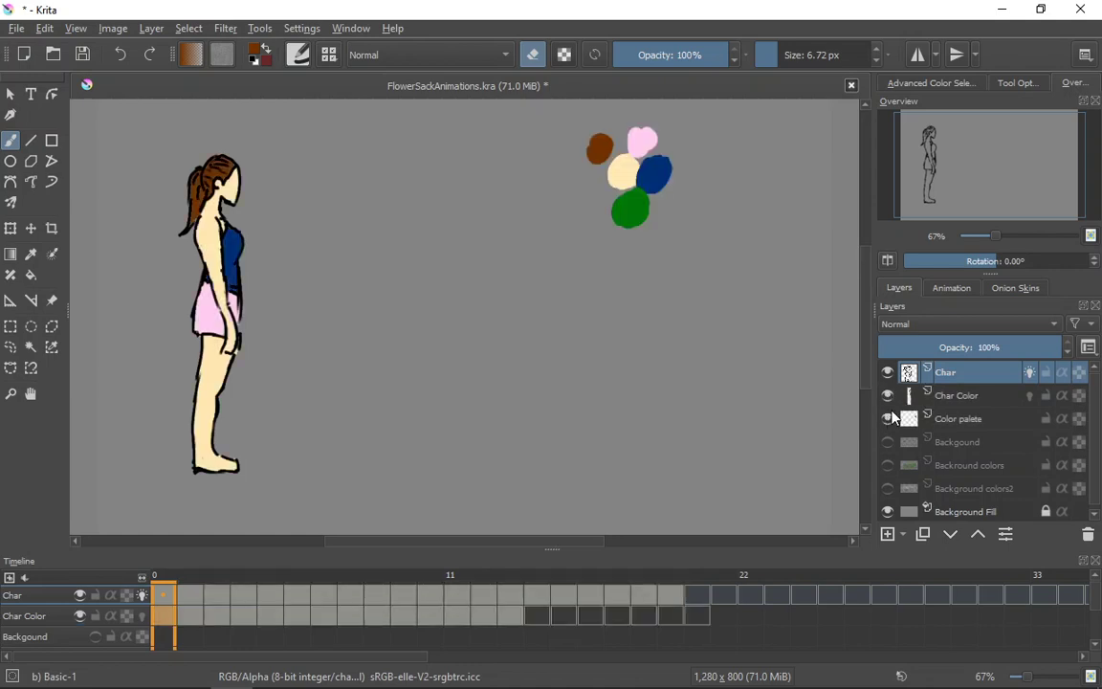
Compare frame 14 with frame 13 to see where the character's colouring has to continue
left_click(537, 623)
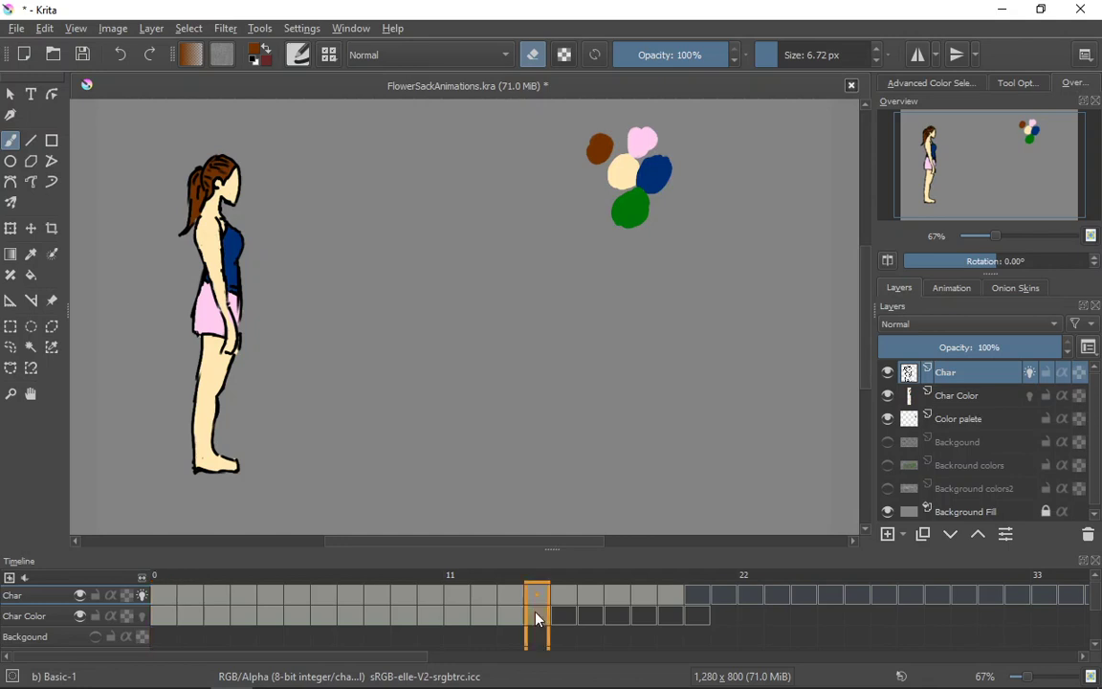
key("Left")
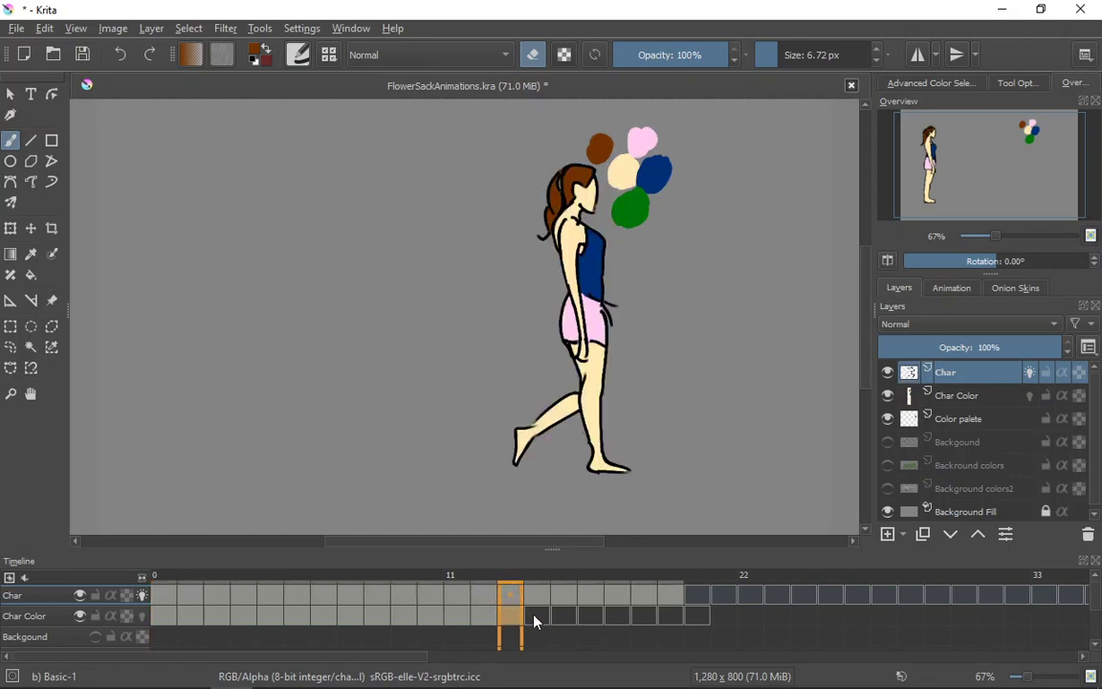
key("Right")
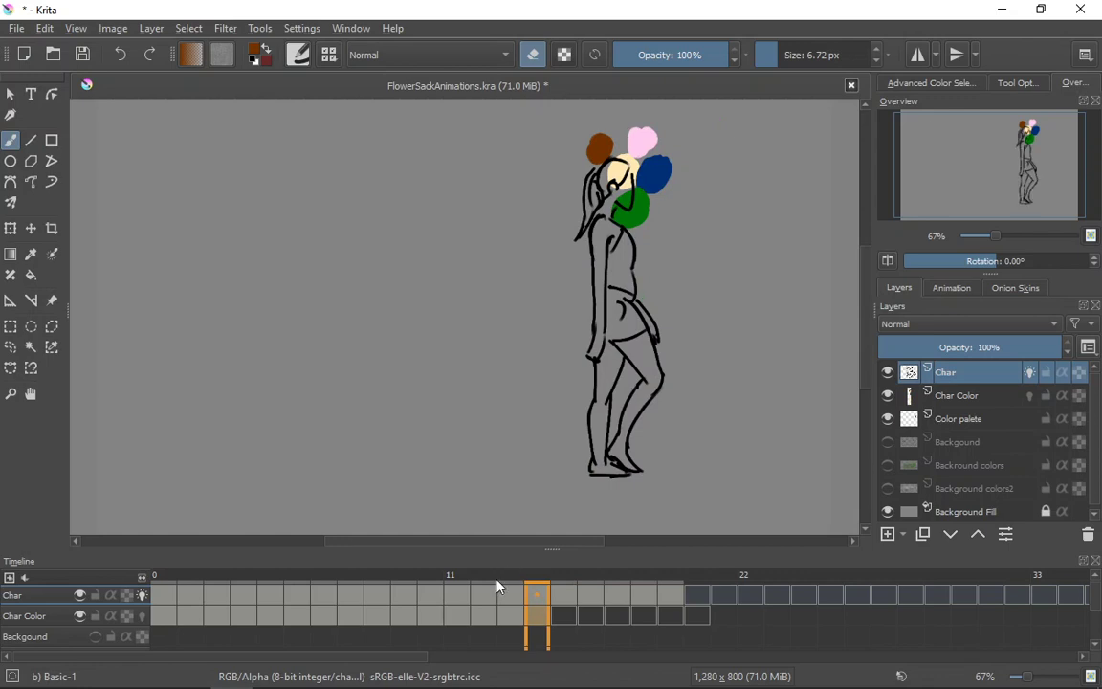
key("Left")
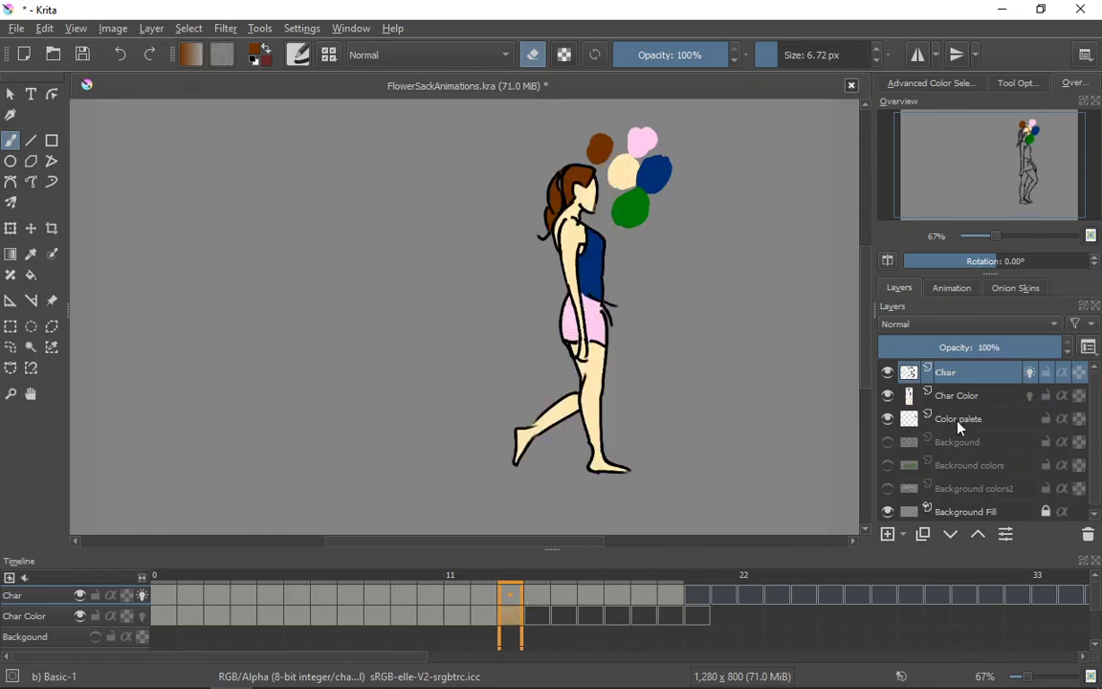
Move the colour swatches on the Color palete layer to the canvas's upper-left area, clear the selection and return to the Freehand Brush
left_click(956, 421)
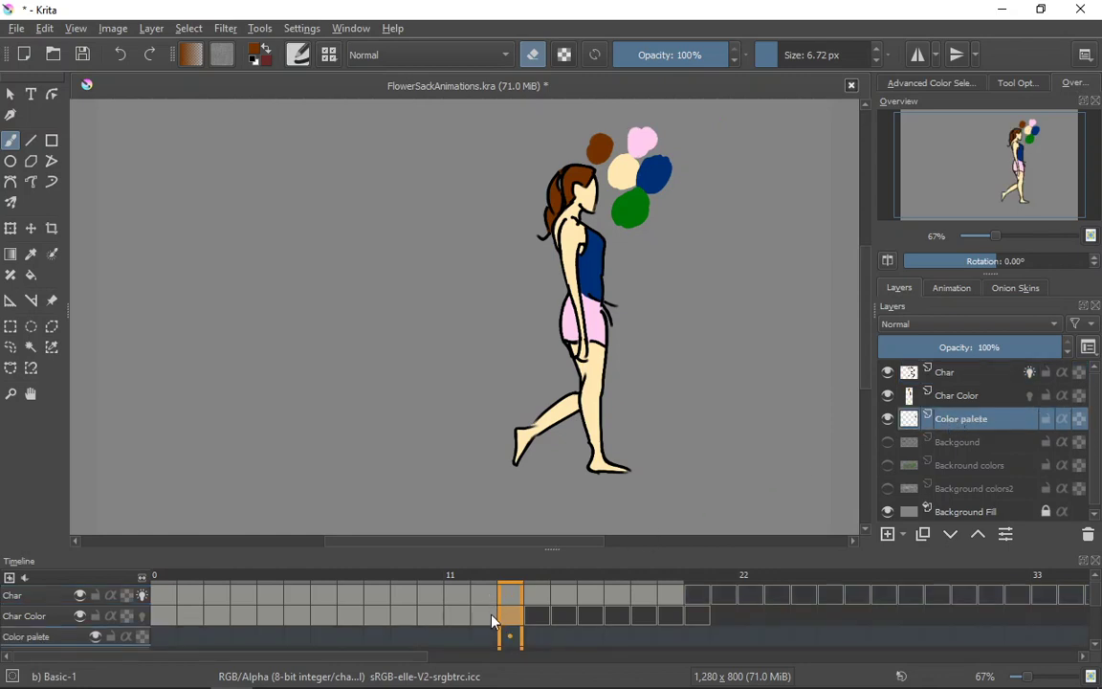
key("Left")
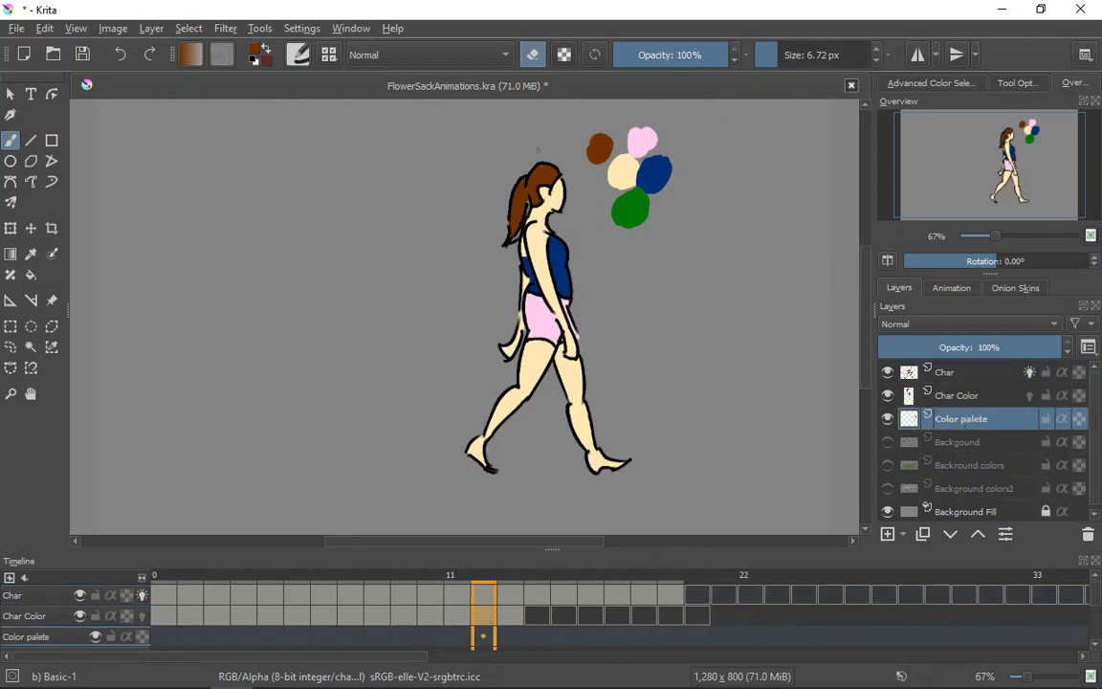
left_click(10, 228)
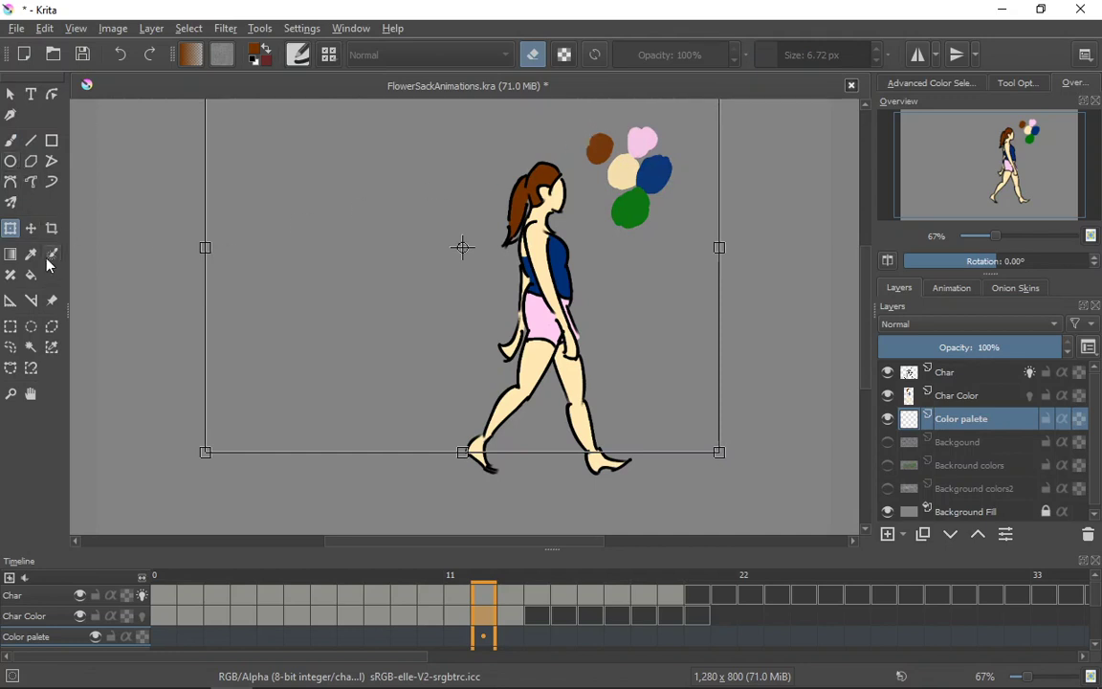
left_click(9, 327)
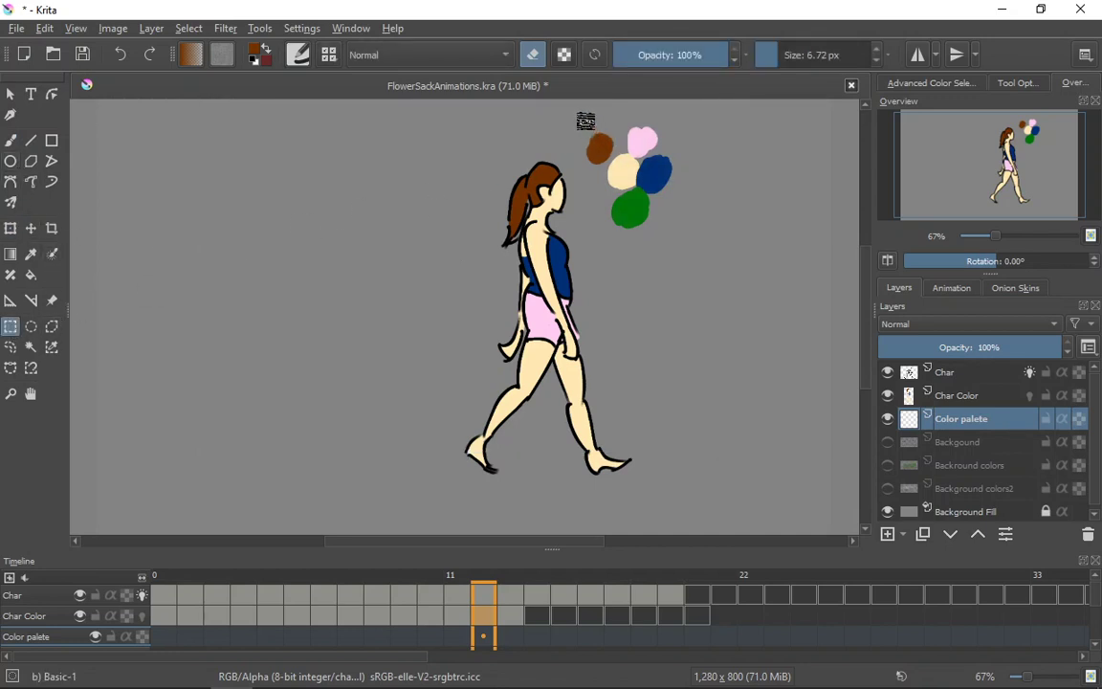
left_click_drag(578, 111, 696, 238)
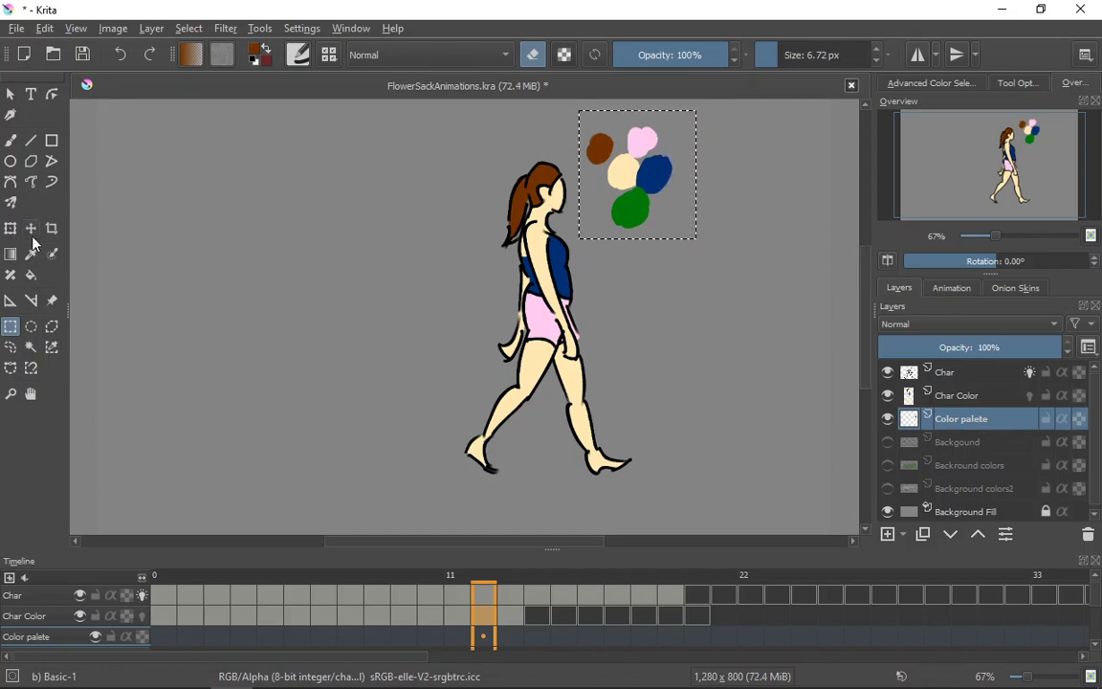
left_click(11, 228)
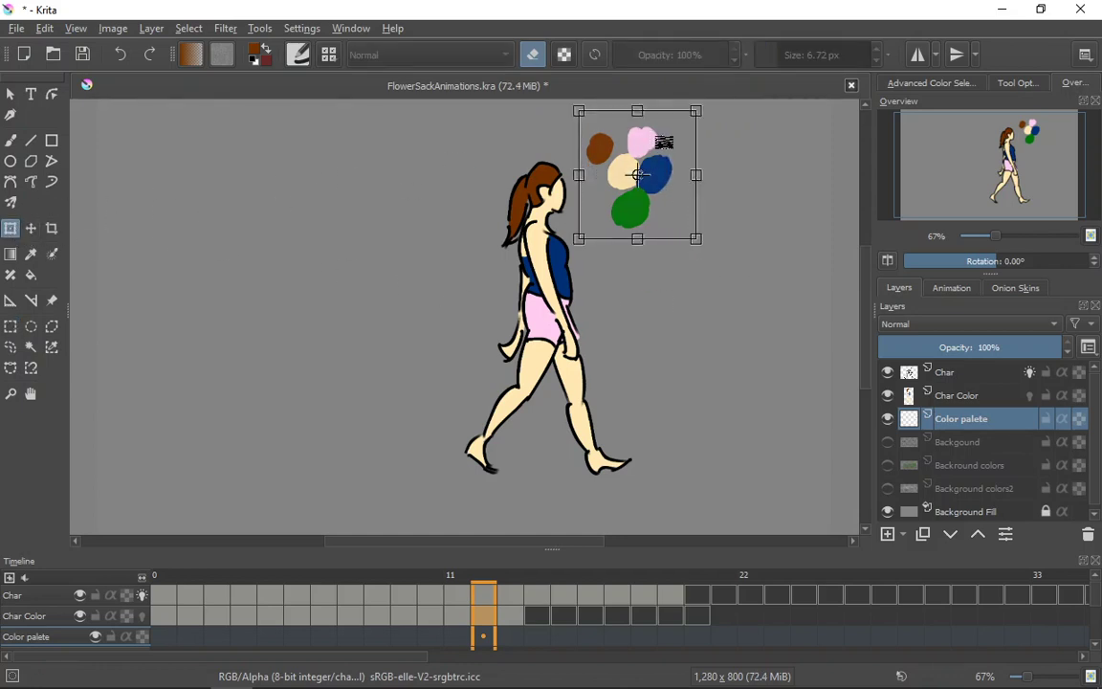
left_click_drag(637, 174, 271, 144)
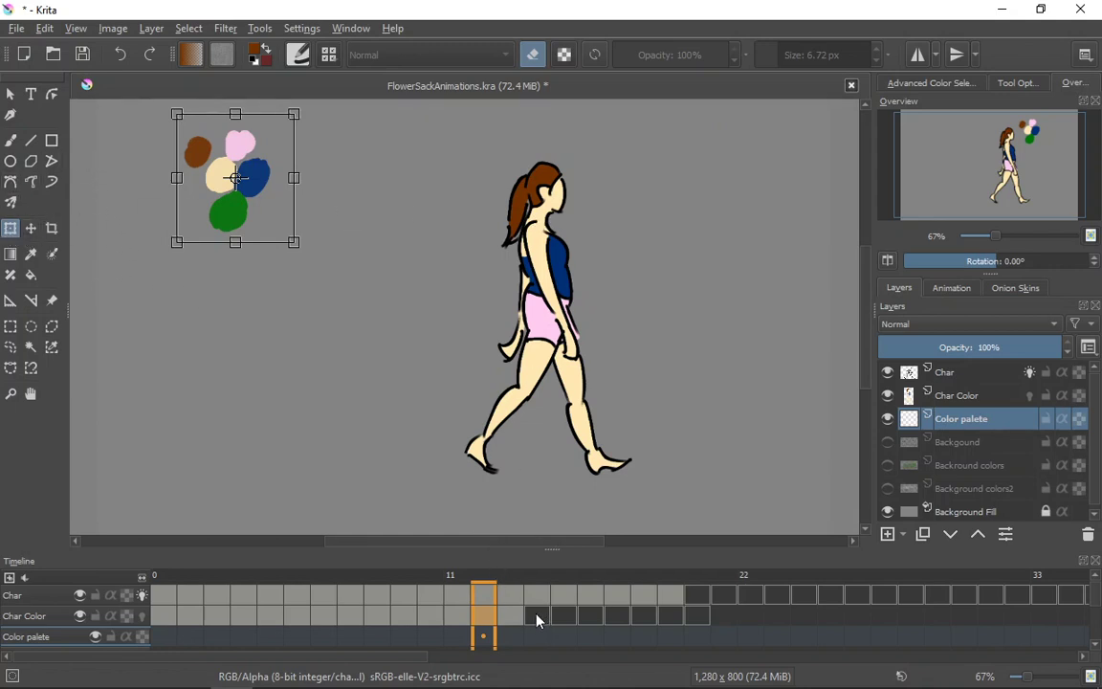
left_click(11, 142)
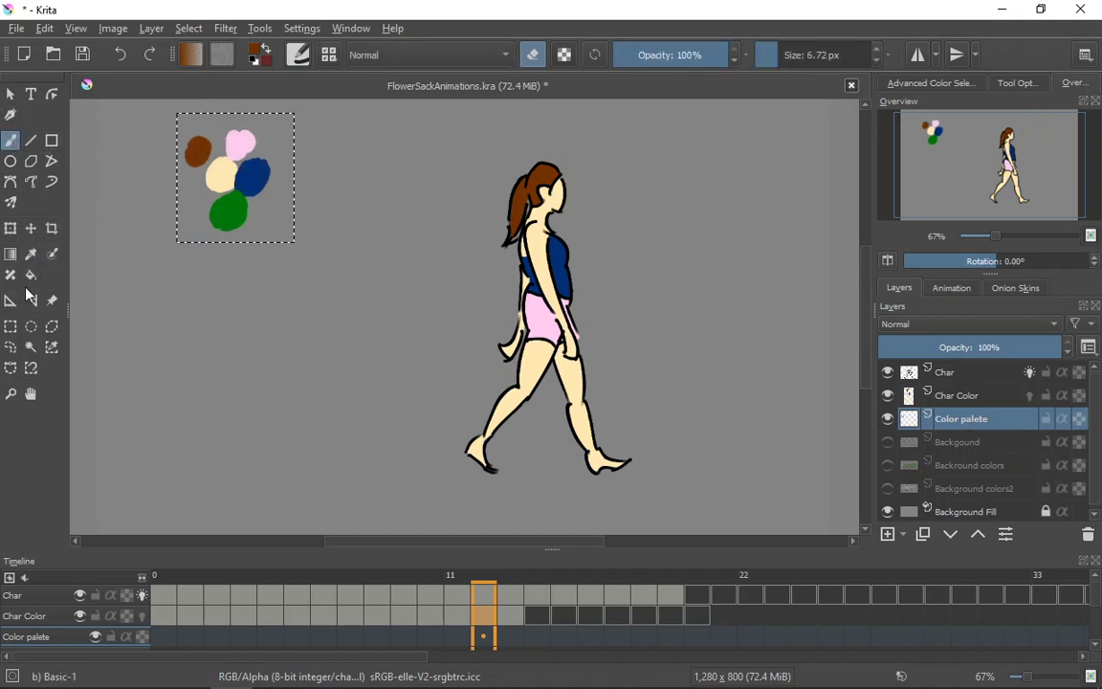
left_click(11, 328)
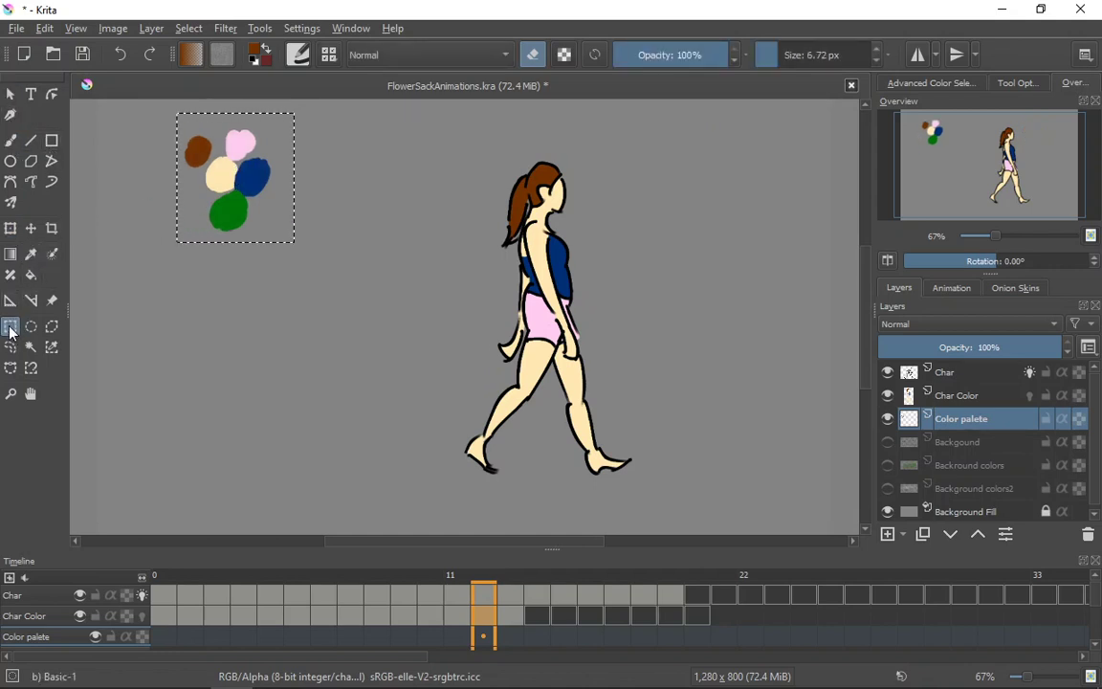
left_click(121, 287)
left_click(10, 142)
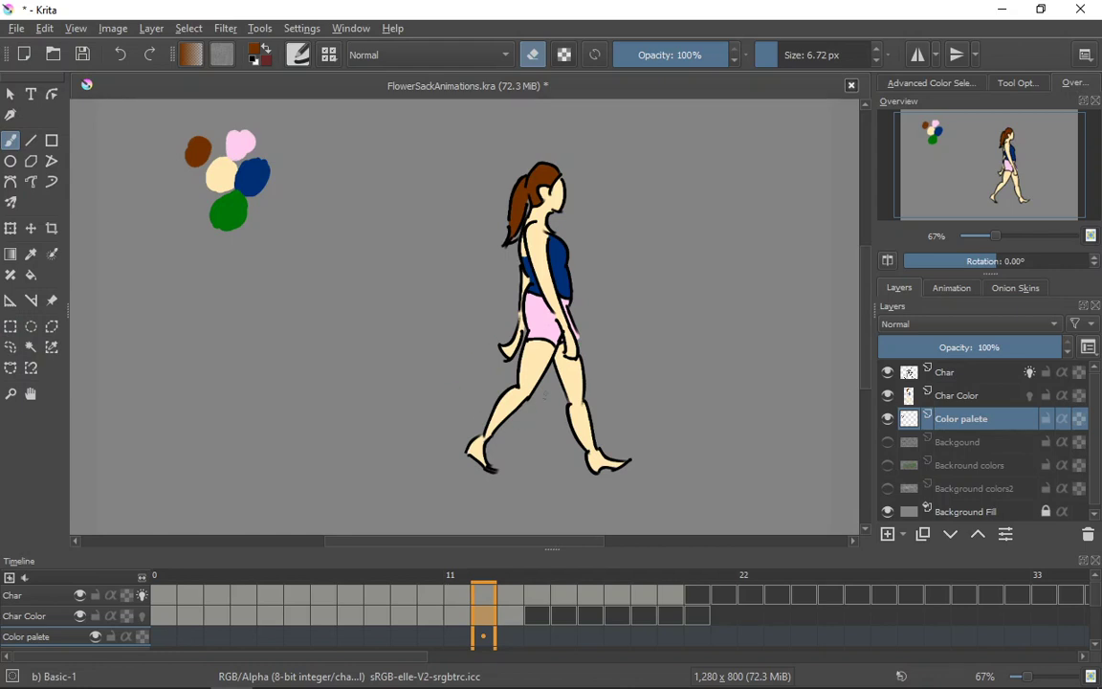
On frame 14, view the line art with the previous and next frames' onion skins shown, and turn both off again
left_click(541, 619)
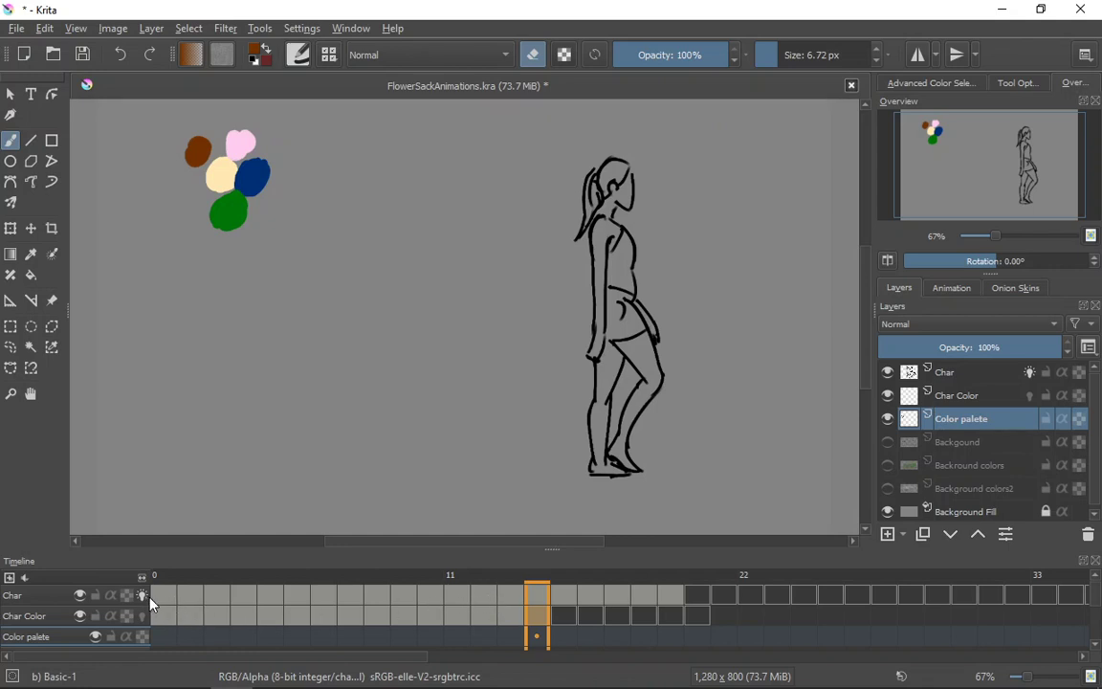
left_click(1007, 290)
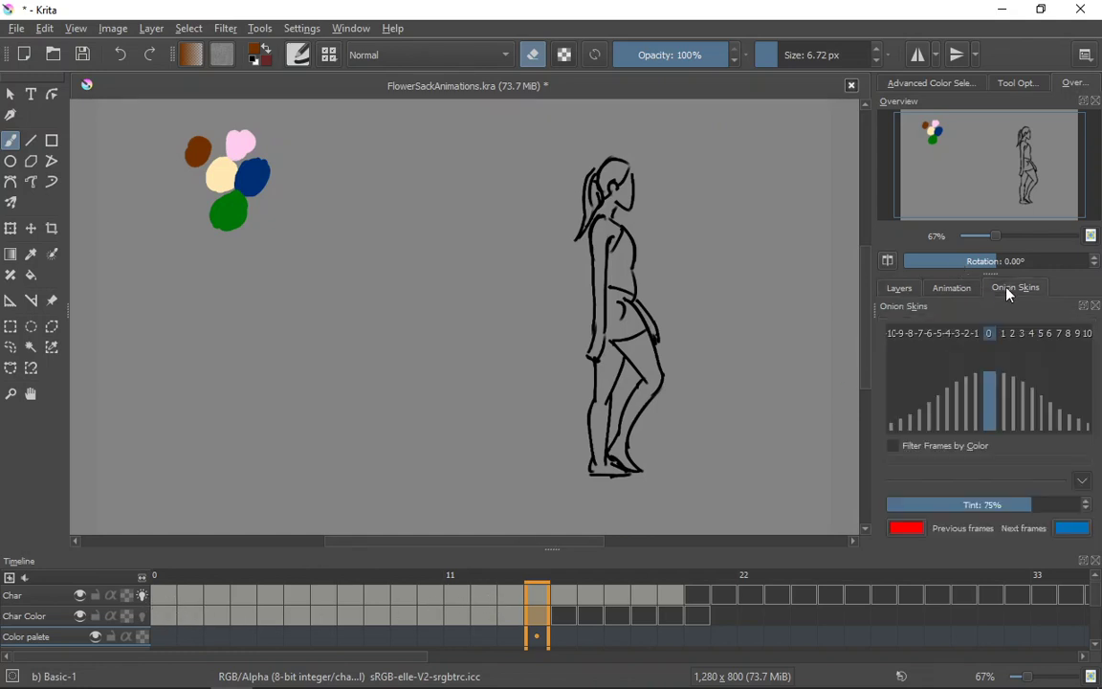
left_click(977, 337)
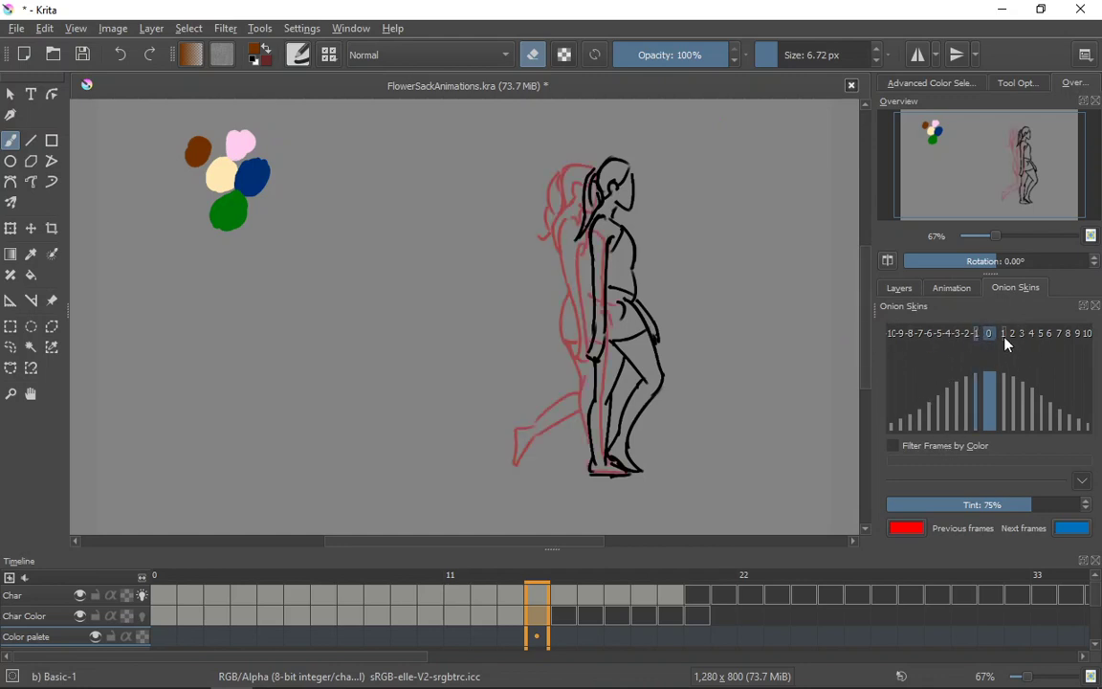
left_click(1003, 334)
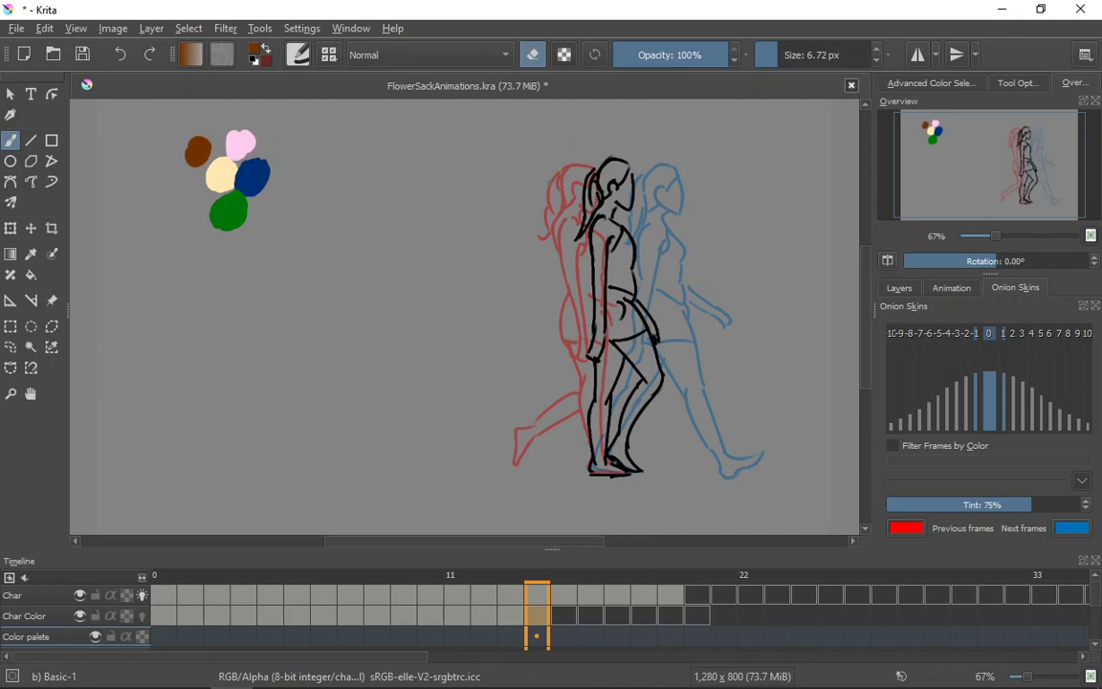
left_click(976, 334)
left_click(1004, 334)
left_click(951, 287)
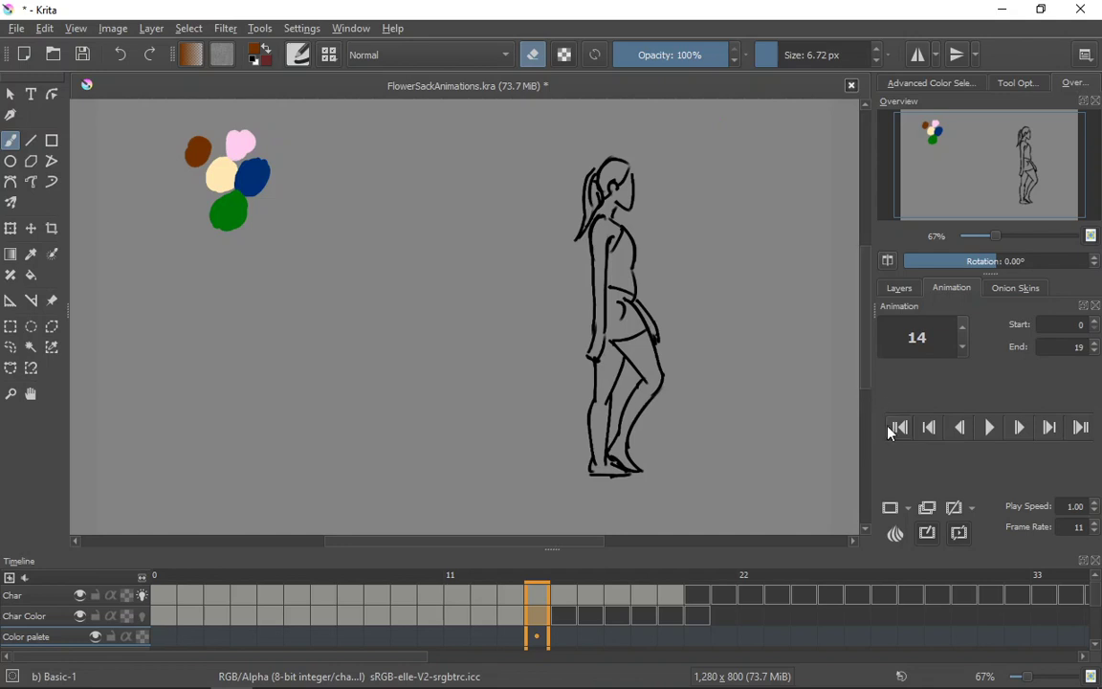
left_click(895, 290)
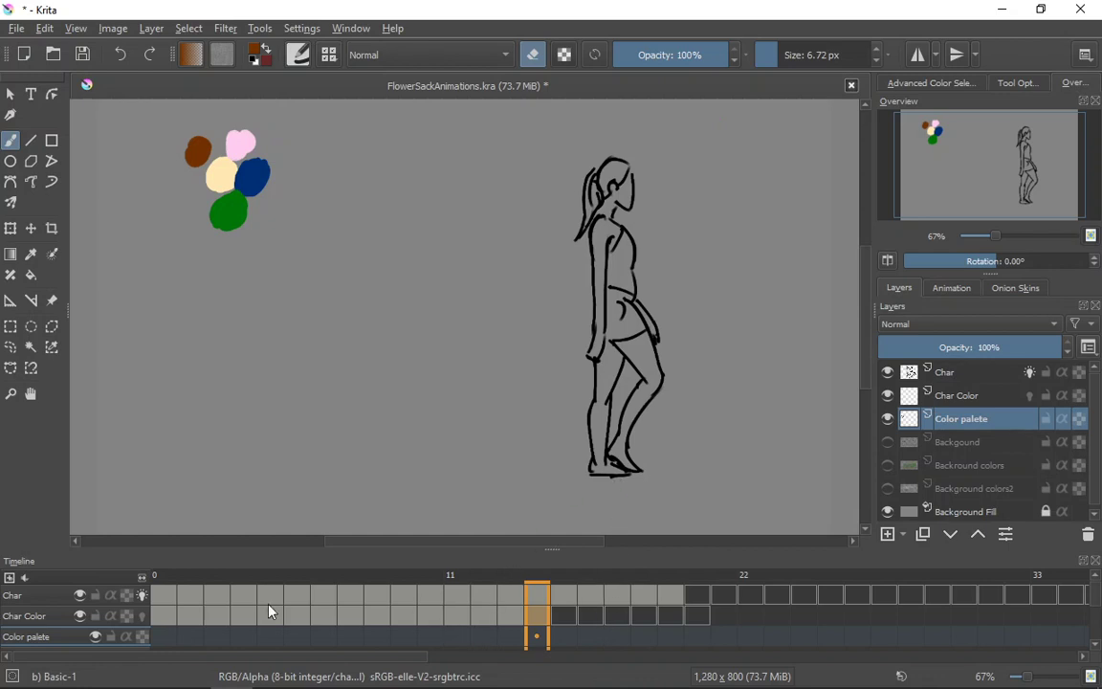
Compare the coloured drawings on frames 12 and 13 with the uncoloured line art on frame 14
left_click(514, 630)
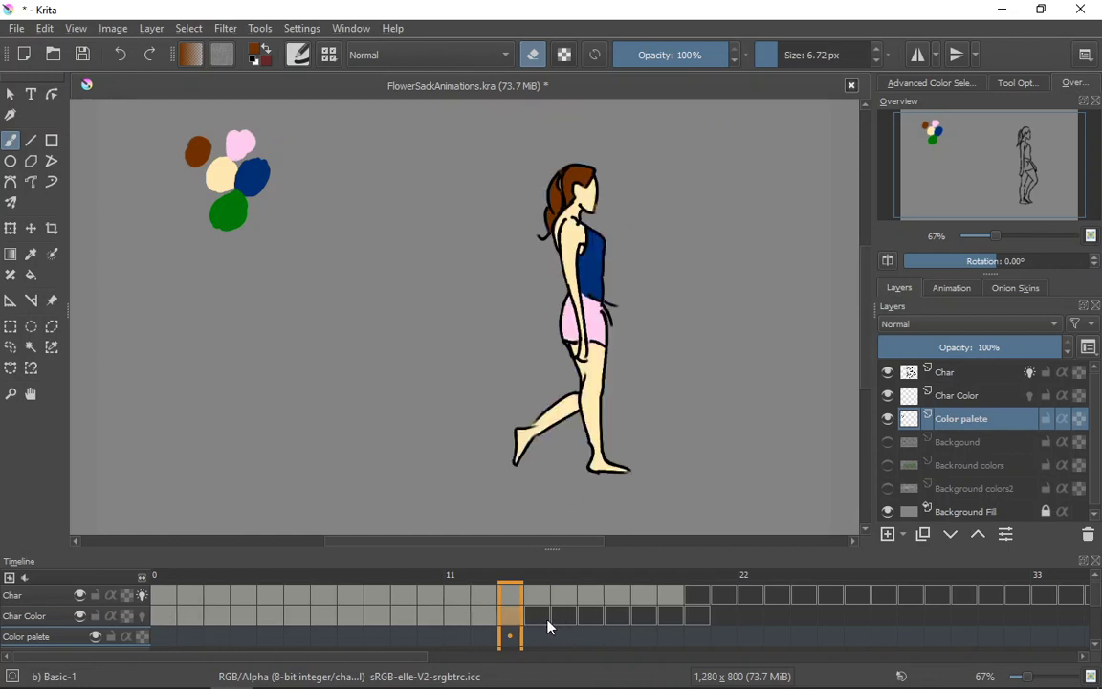
left_click(484, 624)
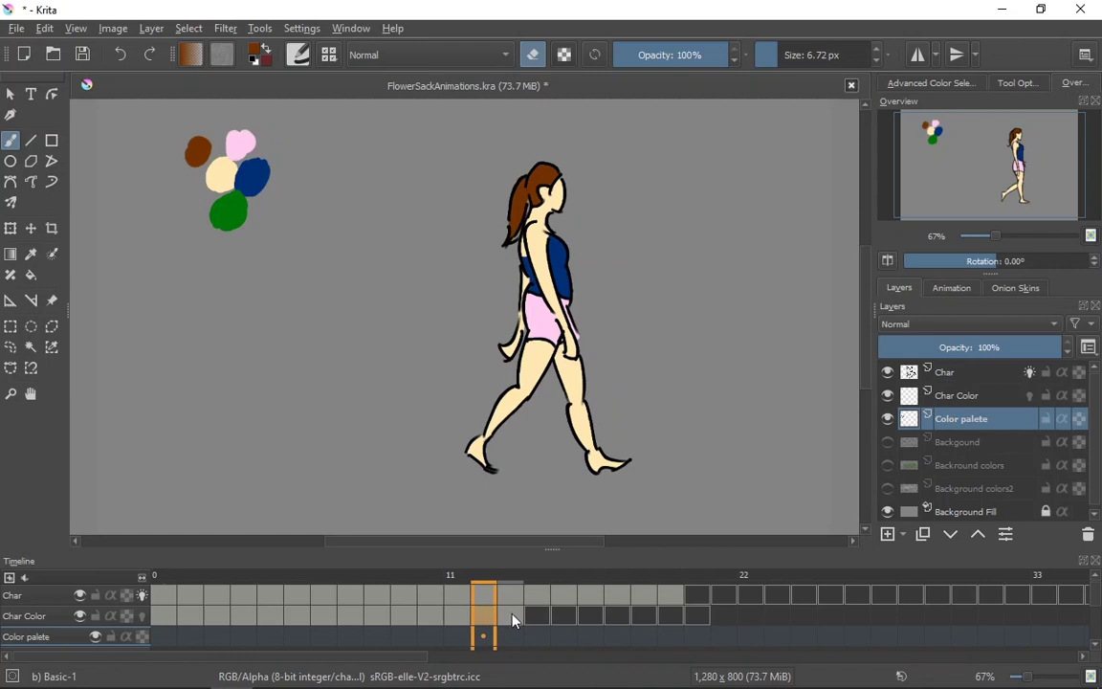
left_click(515, 620)
left_click(535, 617)
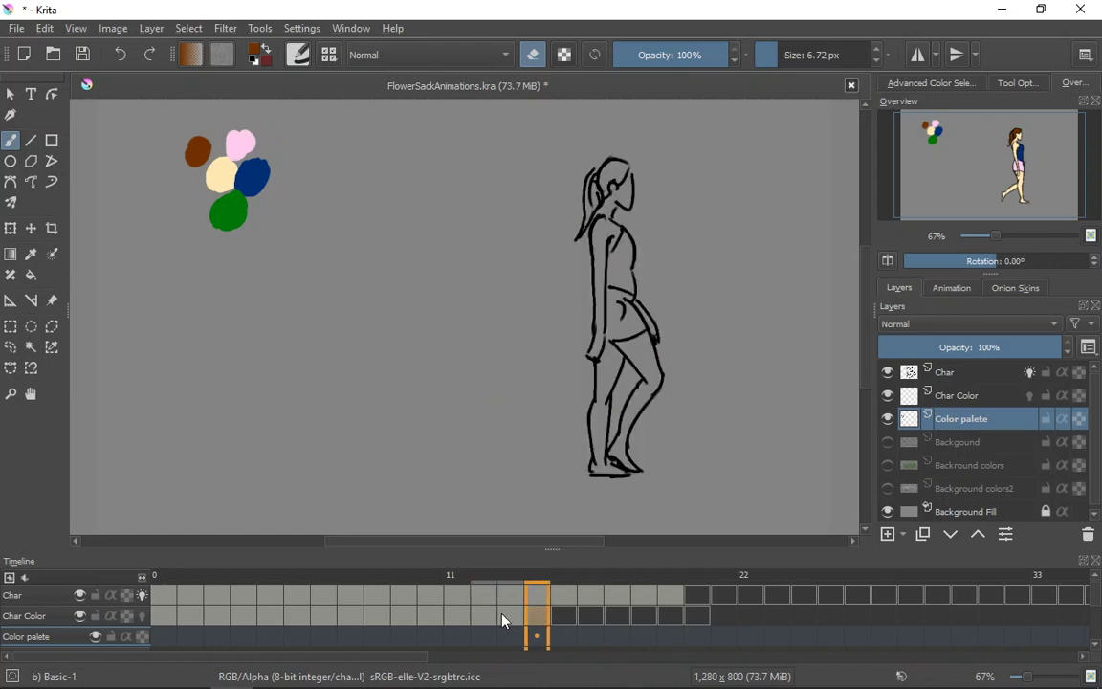
left_click(504, 620)
left_click(484, 620)
left_click(538, 620)
left_click(507, 620)
left_click(490, 617)
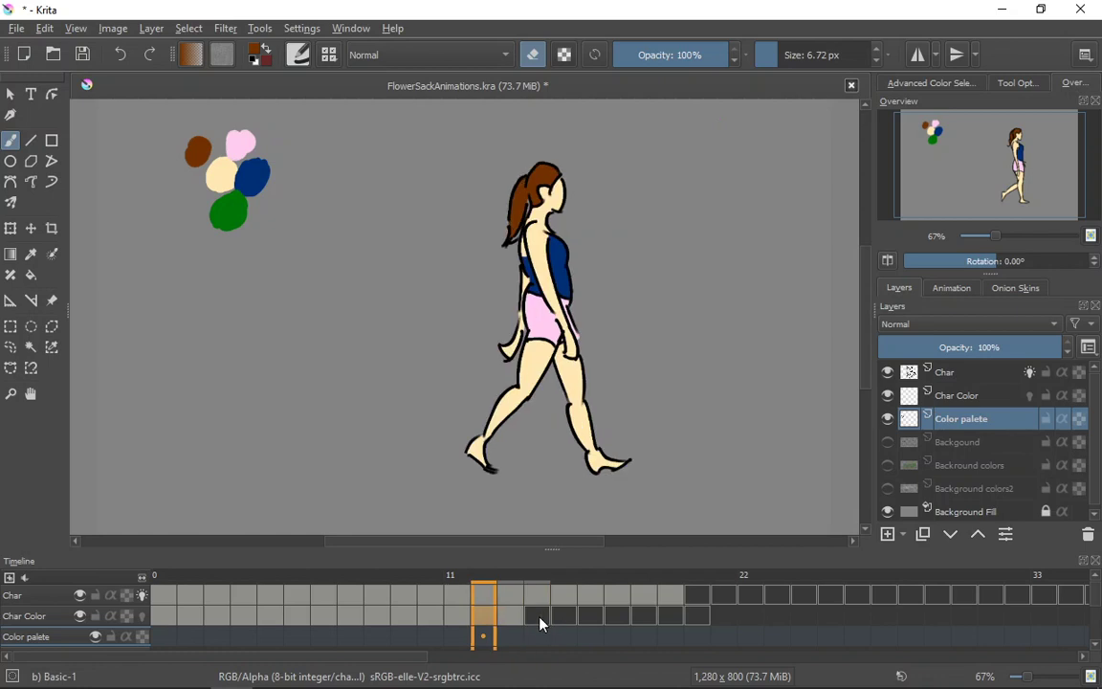
left_click(533, 622)
Review the coloured character on frames 11 back to 8, and return to frame 14
left_click(459, 622)
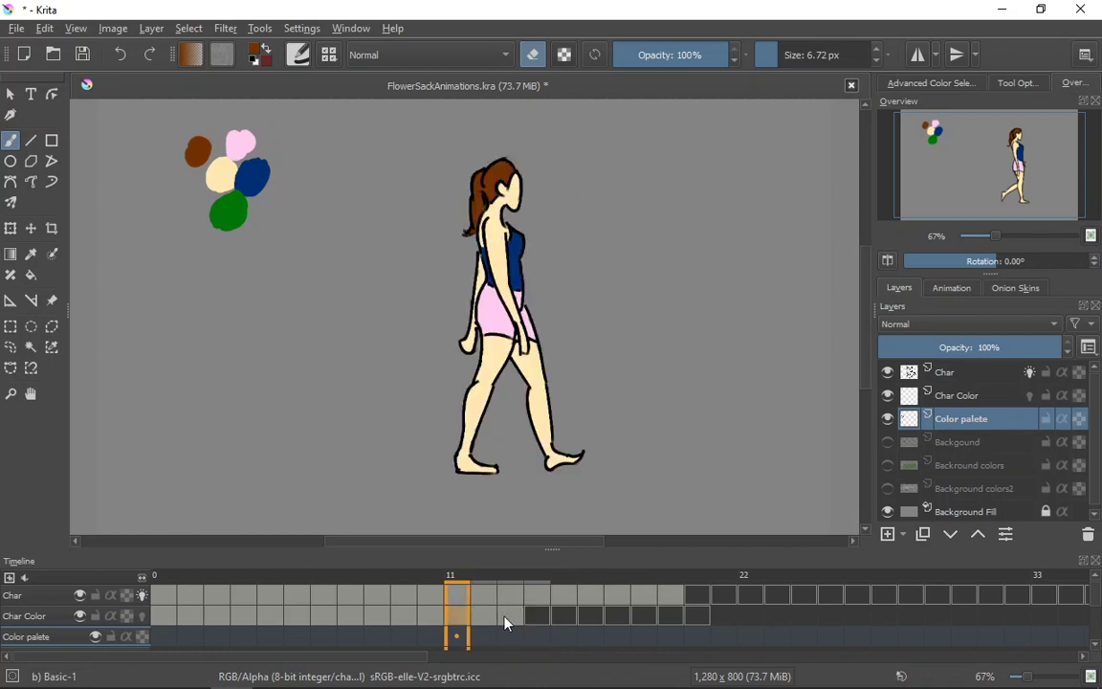
left_click(431, 620)
left_click(409, 622)
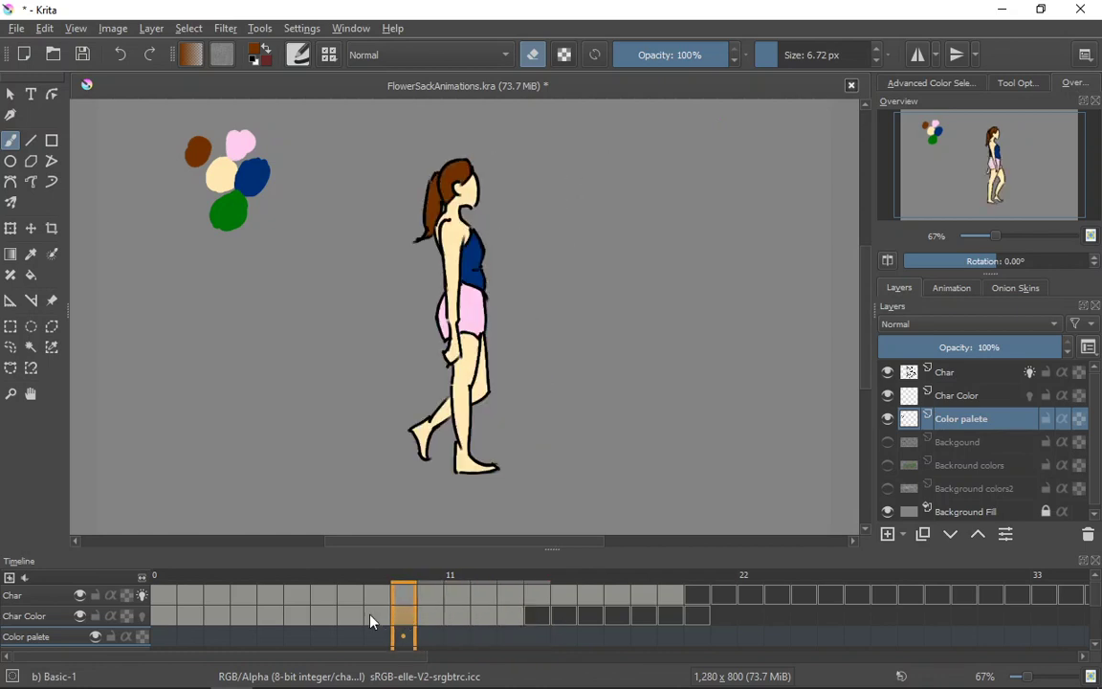
left_click(374, 622)
left_click(552, 622)
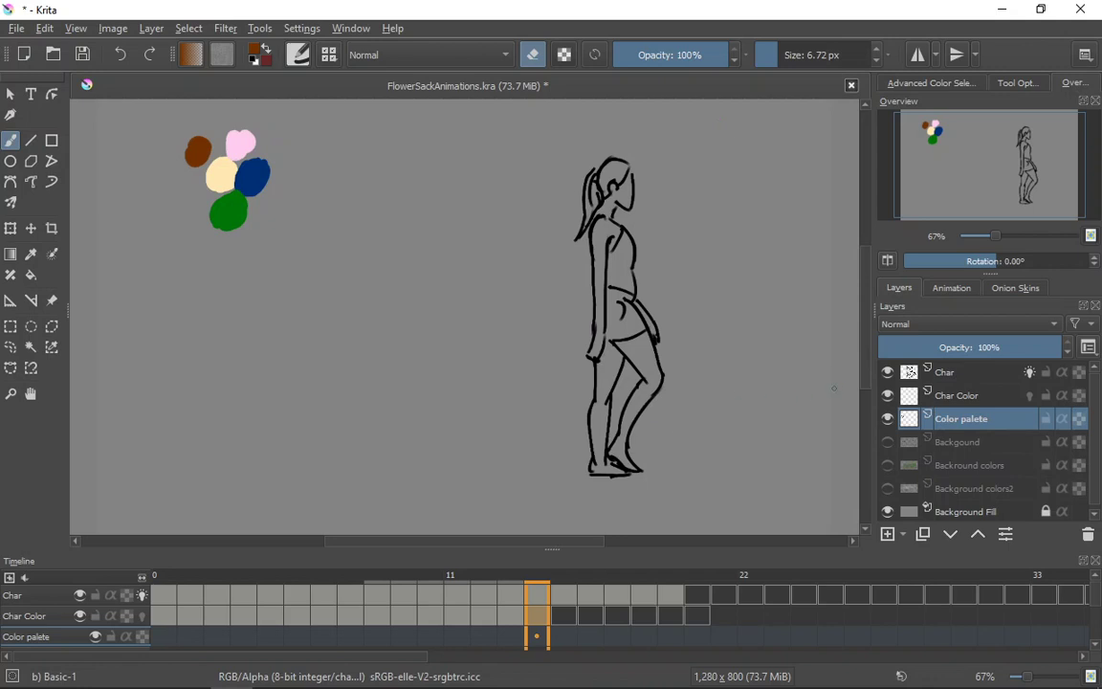
Examine the line art on frames 3, 6, 8, 14 and 13 with the Char Color layer hidden, and show that layer again
left_click(256, 597)
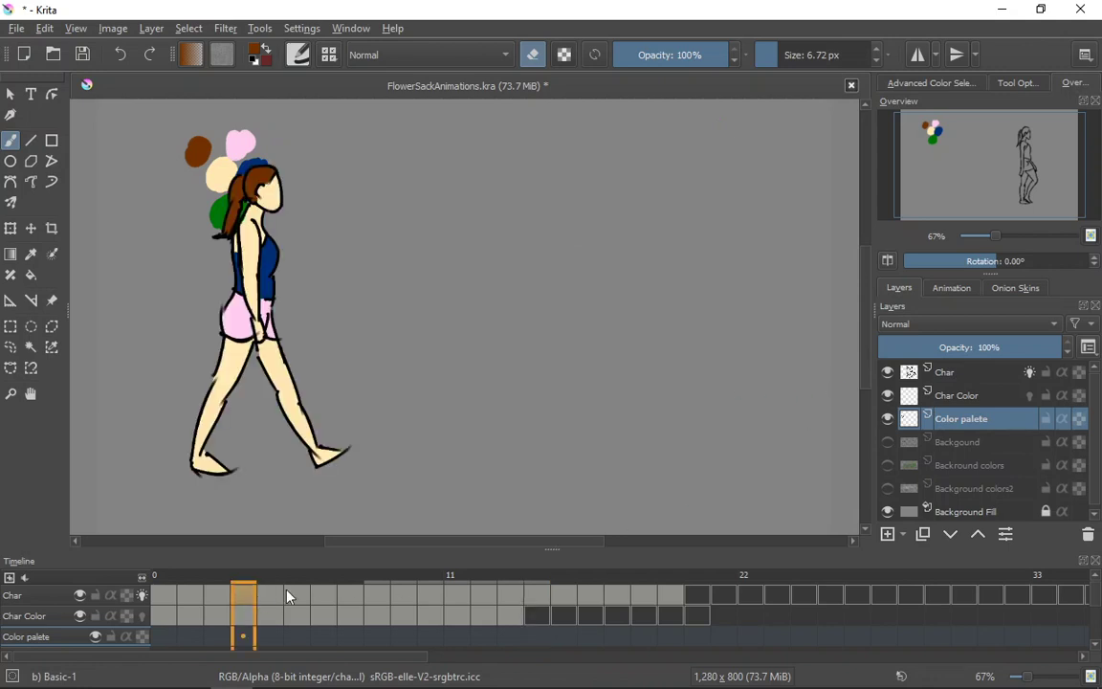
left_click(888, 395)
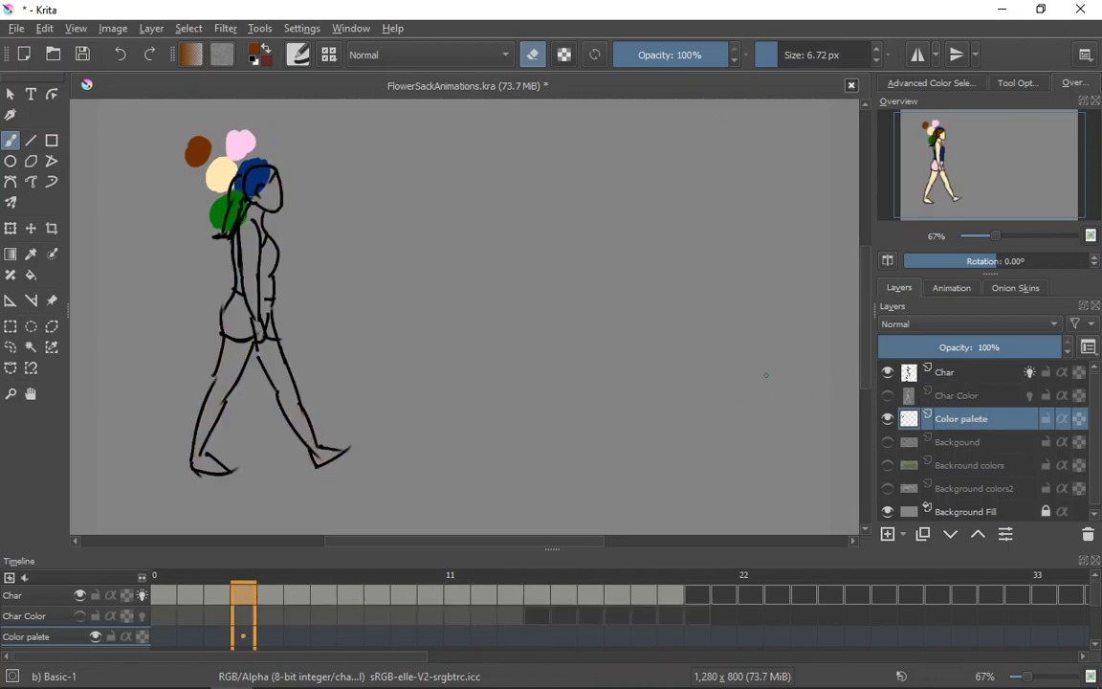
left_click(327, 593)
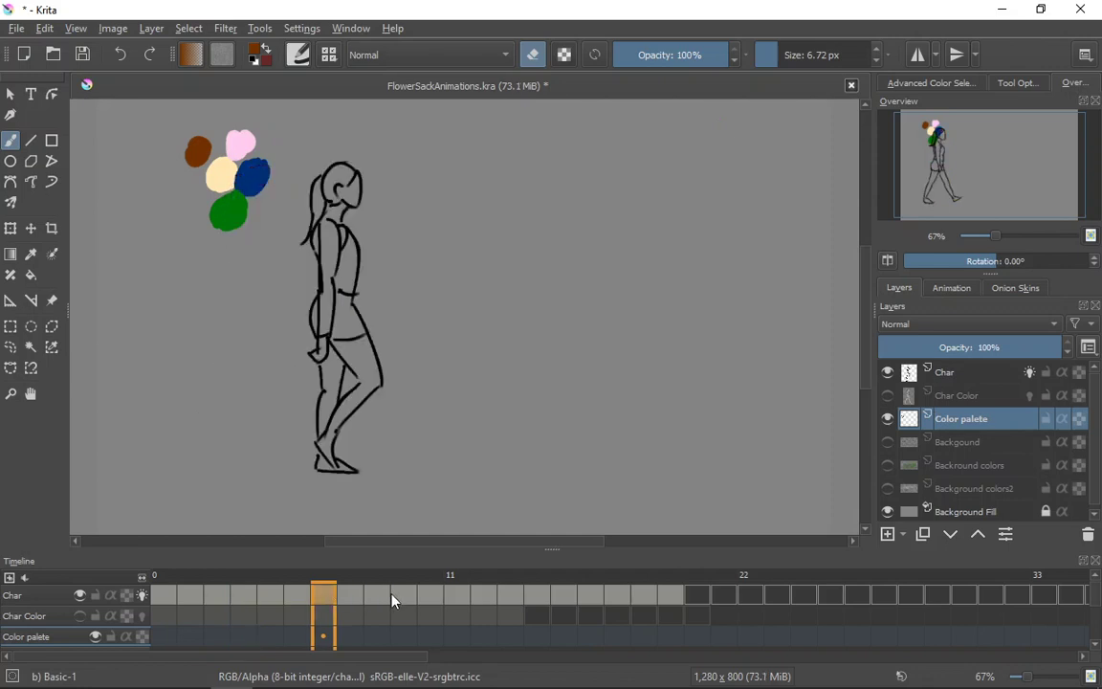
left_click(390, 594)
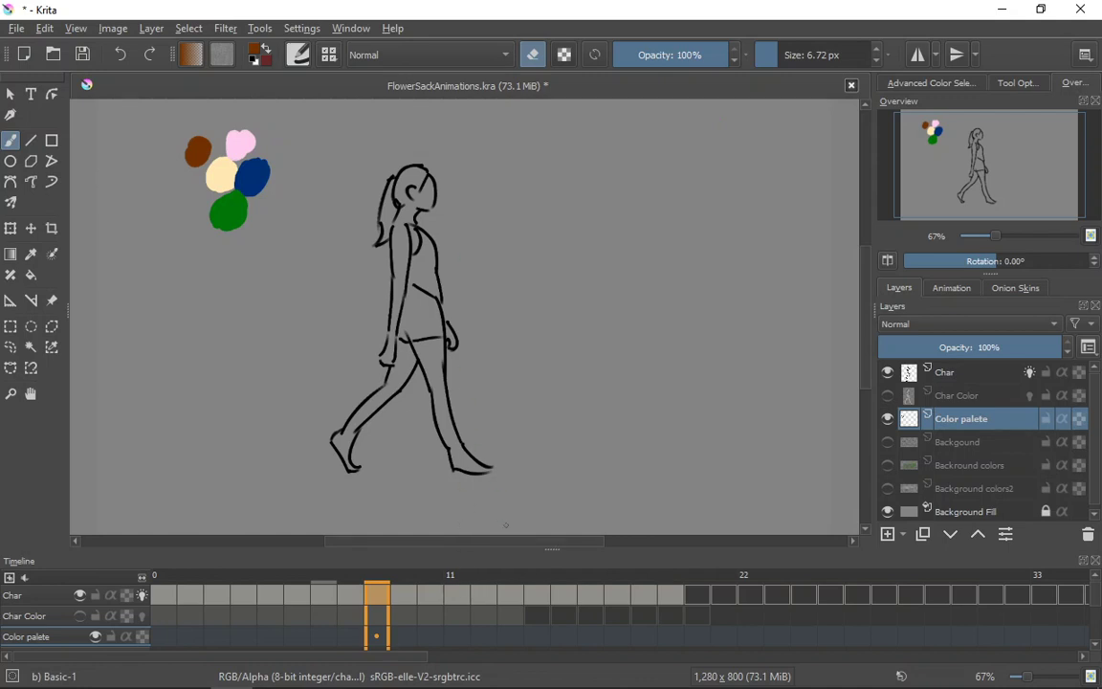
left_click(541, 597)
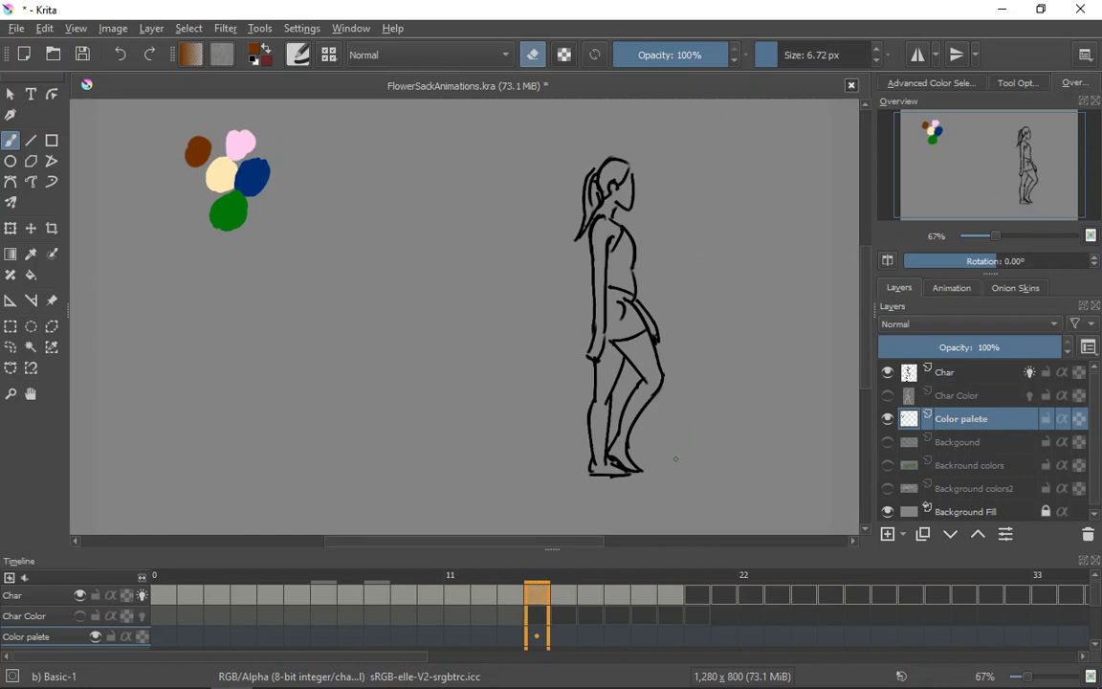
left_click(519, 624)
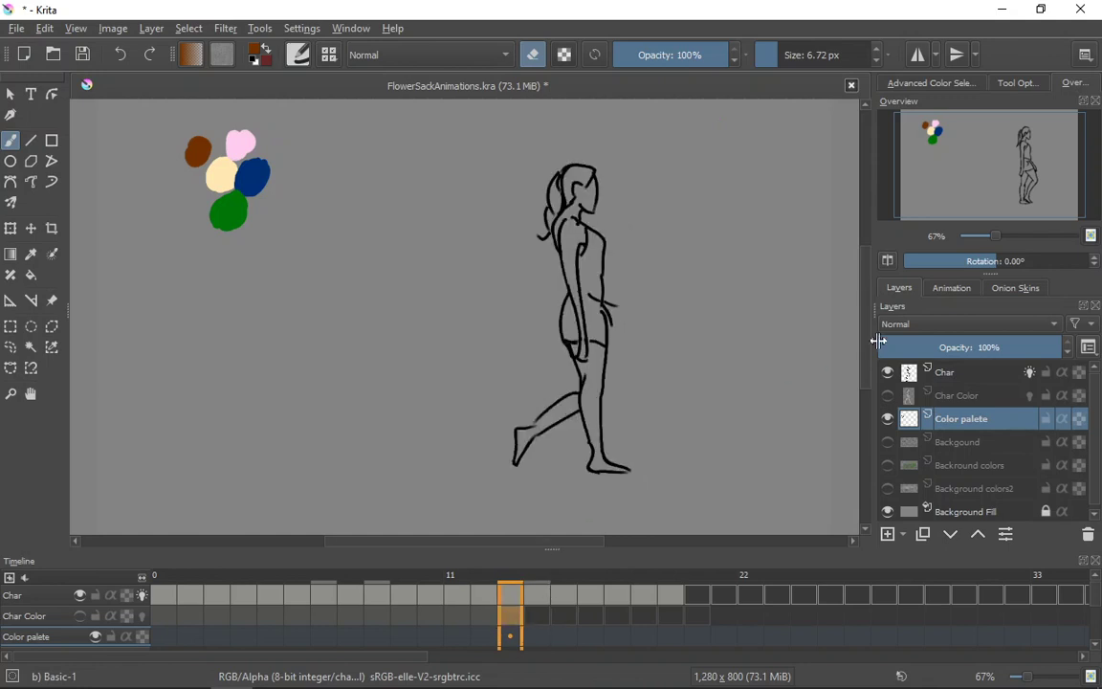
left_click(890, 400)
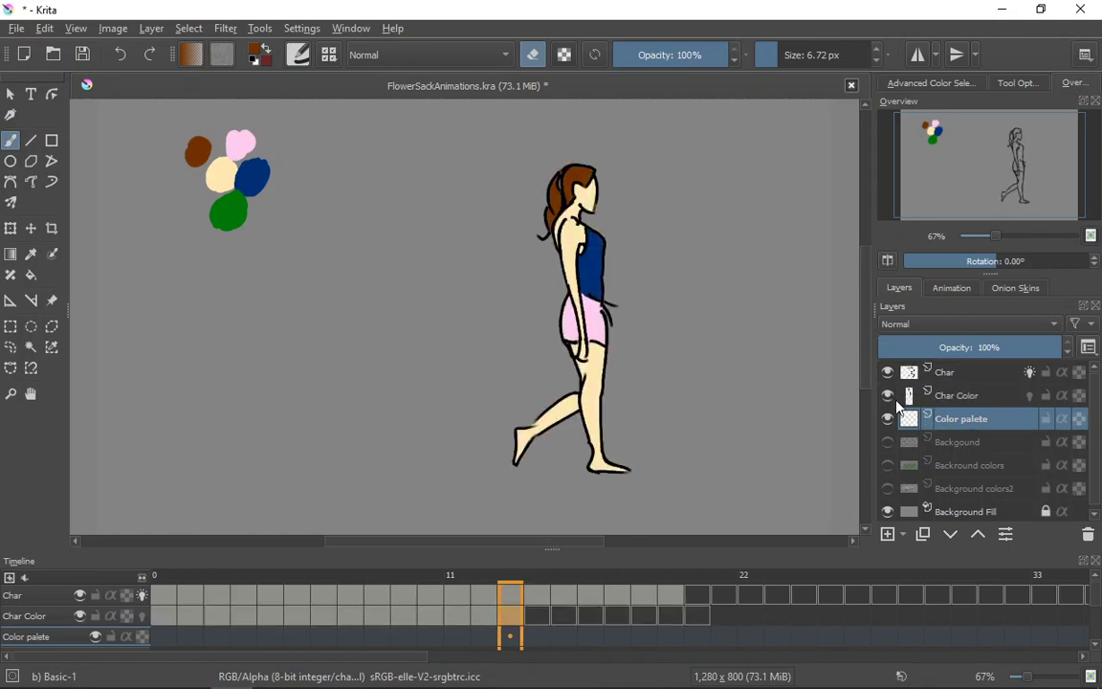
Go to frame 14, sample the cream skin swatch from the colour palette on the canvas, and return to the Freehand Brush
left_click(536, 618)
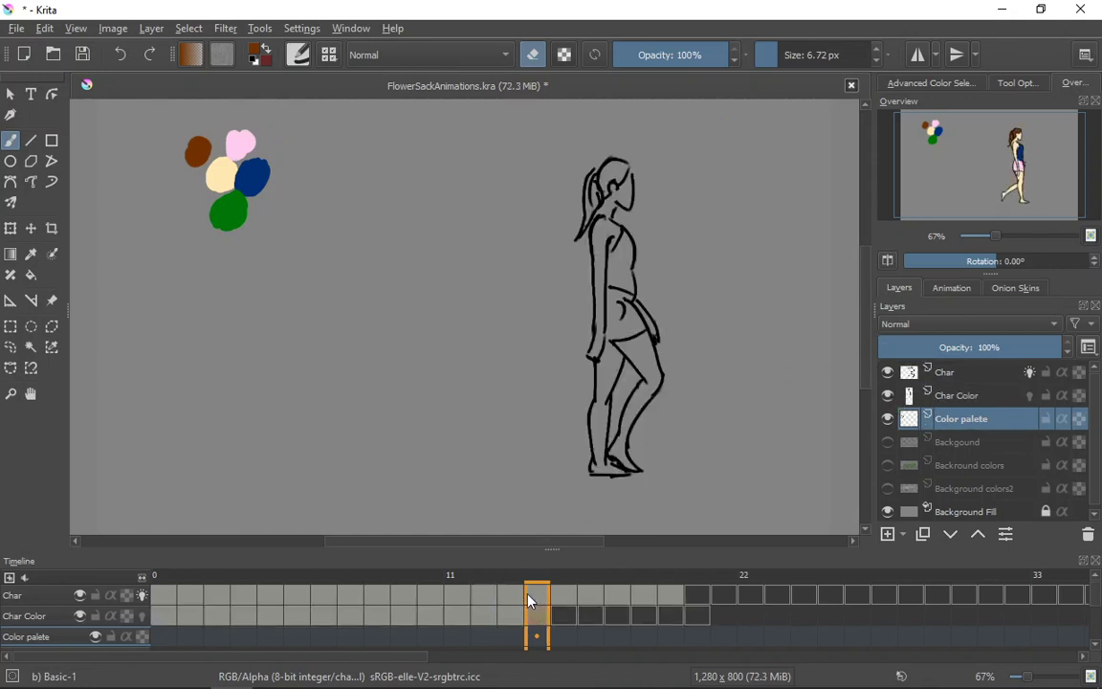
left_click(522, 599)
left_click(535, 614)
left_click(30, 254)
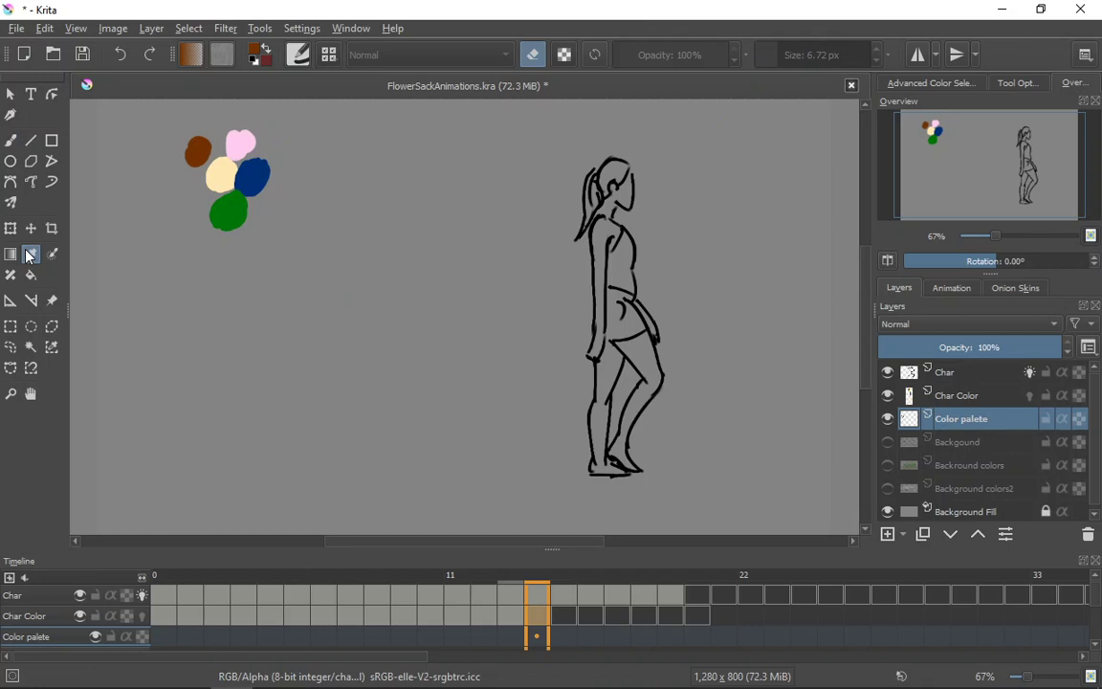
left_click(225, 173)
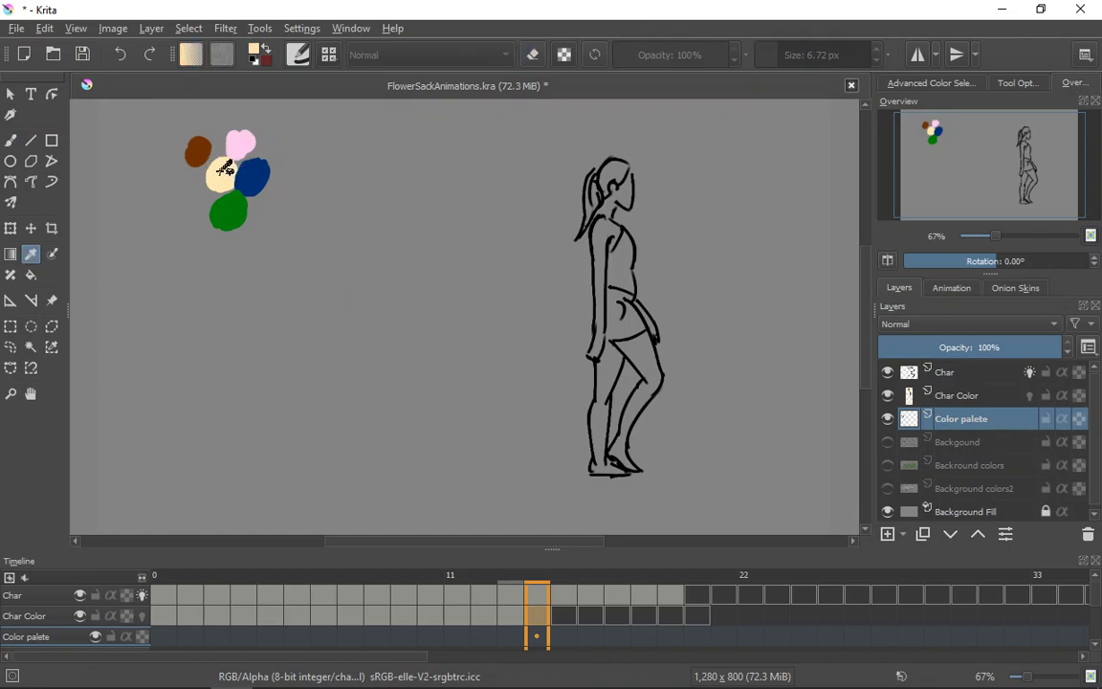
left_click(11, 141)
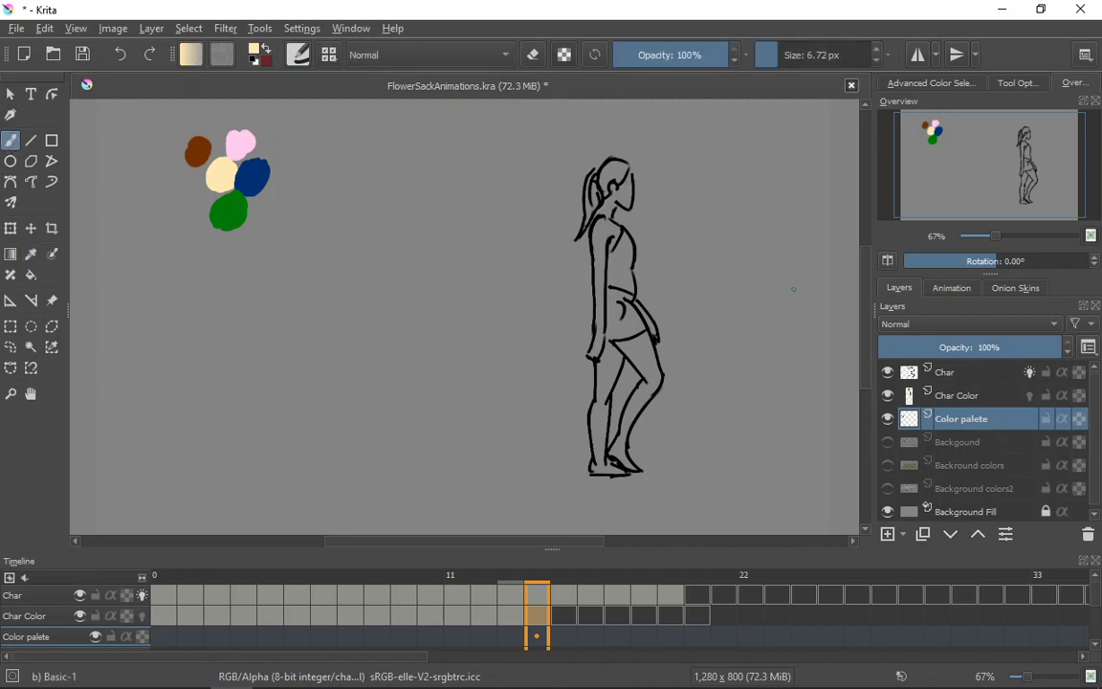
Paint the character's face and neck with the cream skin colour on the Char Color layer in frame 14
left_click(945, 403)
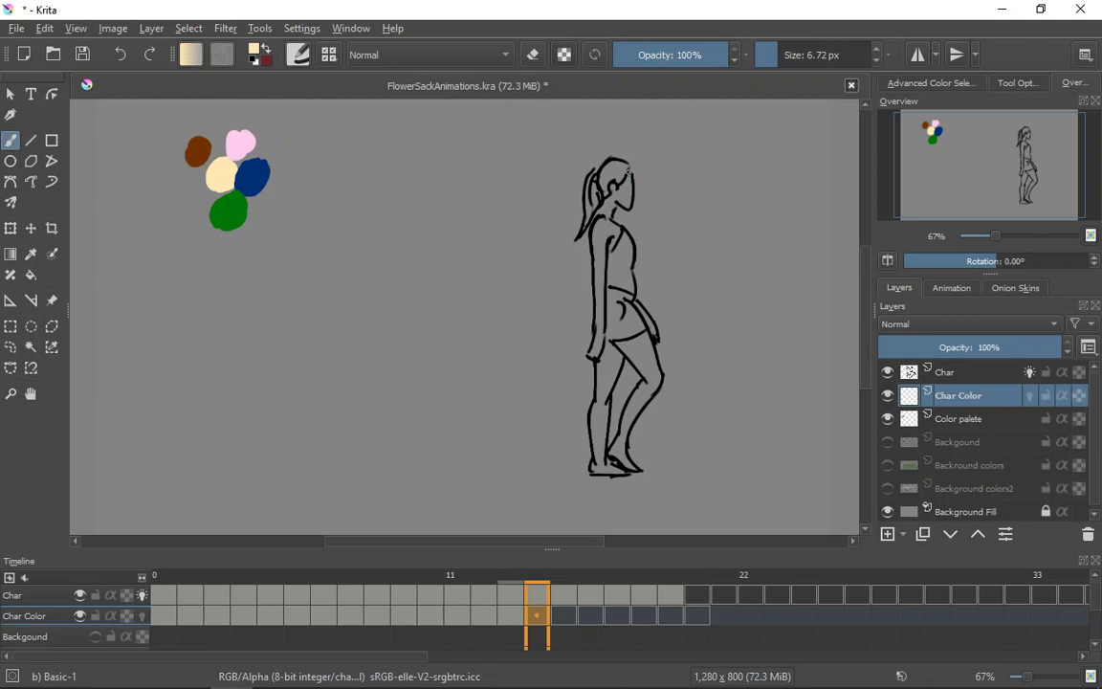
left_click_drag(628, 170, 628, 198)
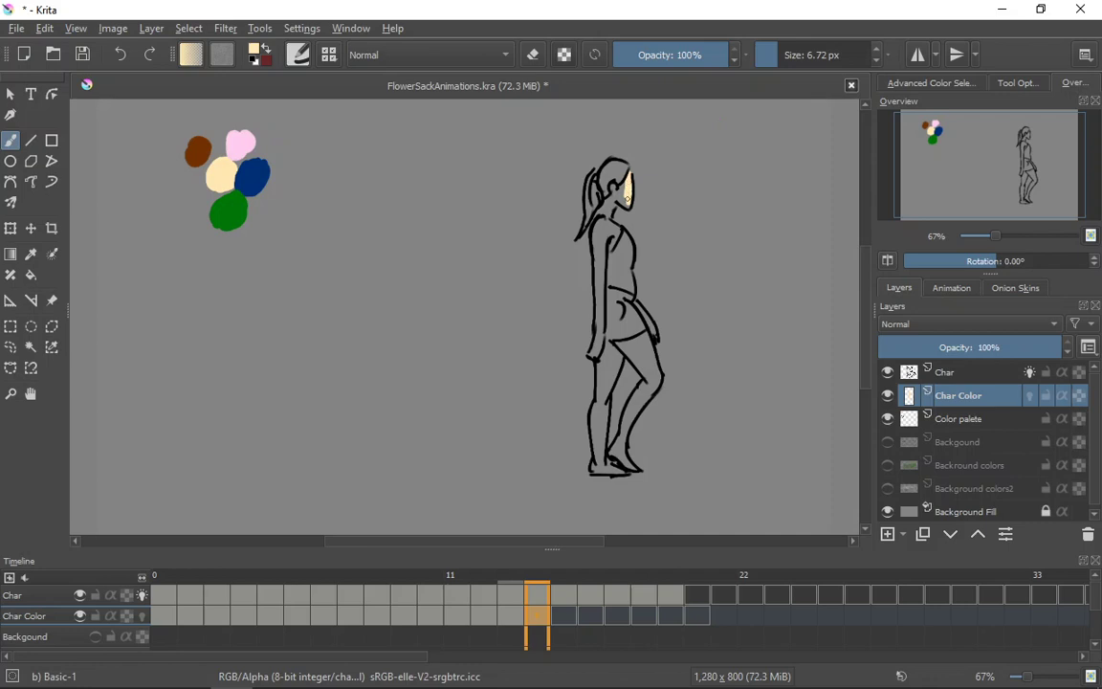
mouse_move(628, 200)
left_mouse_down()
mouse_move(625, 182)
mouse_move(614, 190)
mouse_move(626, 202)
mouse_move(617, 192)
mouse_move(605, 206)
left_mouse_up()
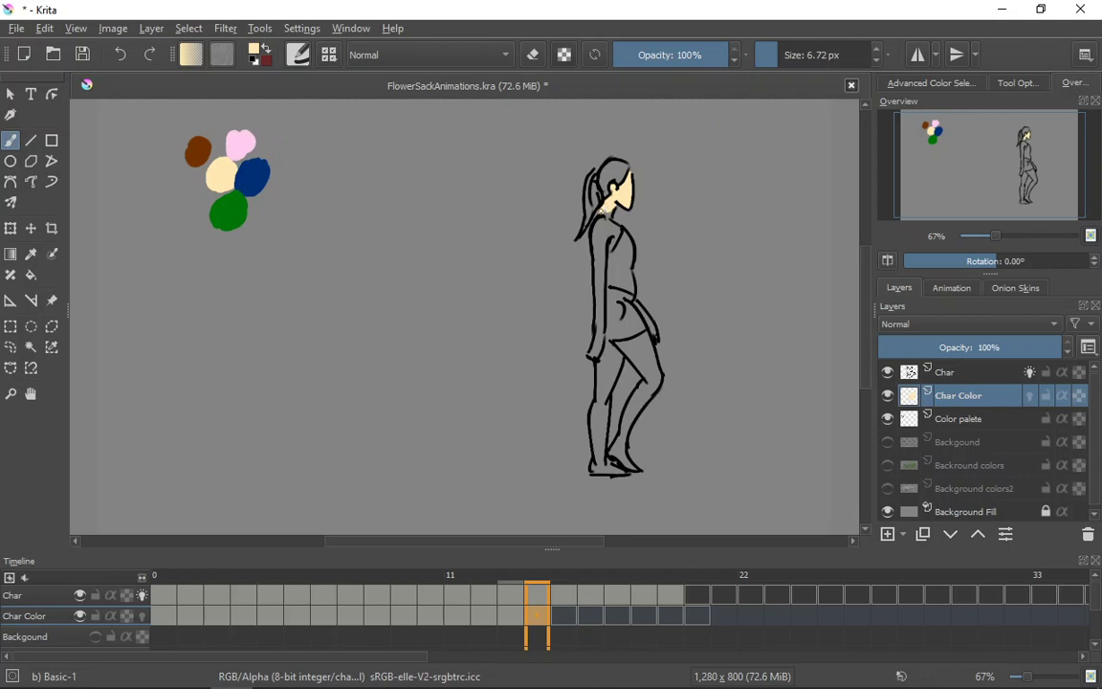
Sample the pink swatch, sample the cream skin swatch again, and return to the Freehand Brush
left_click(30, 254)
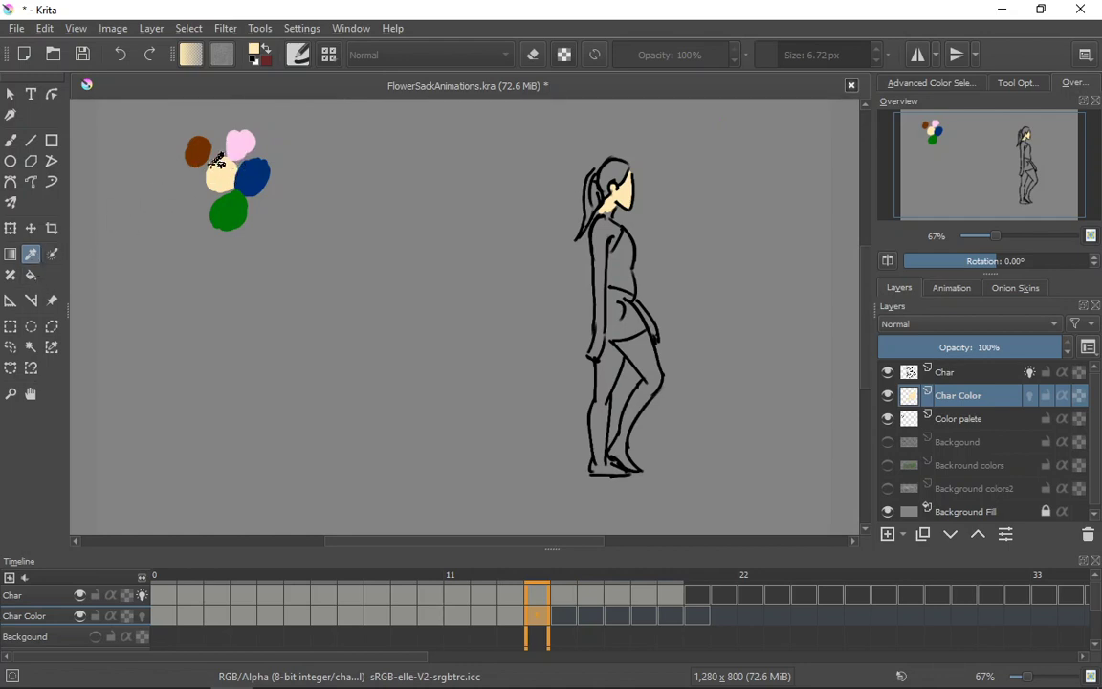
left_click(237, 146)
left_click(226, 174)
left_click(11, 140)
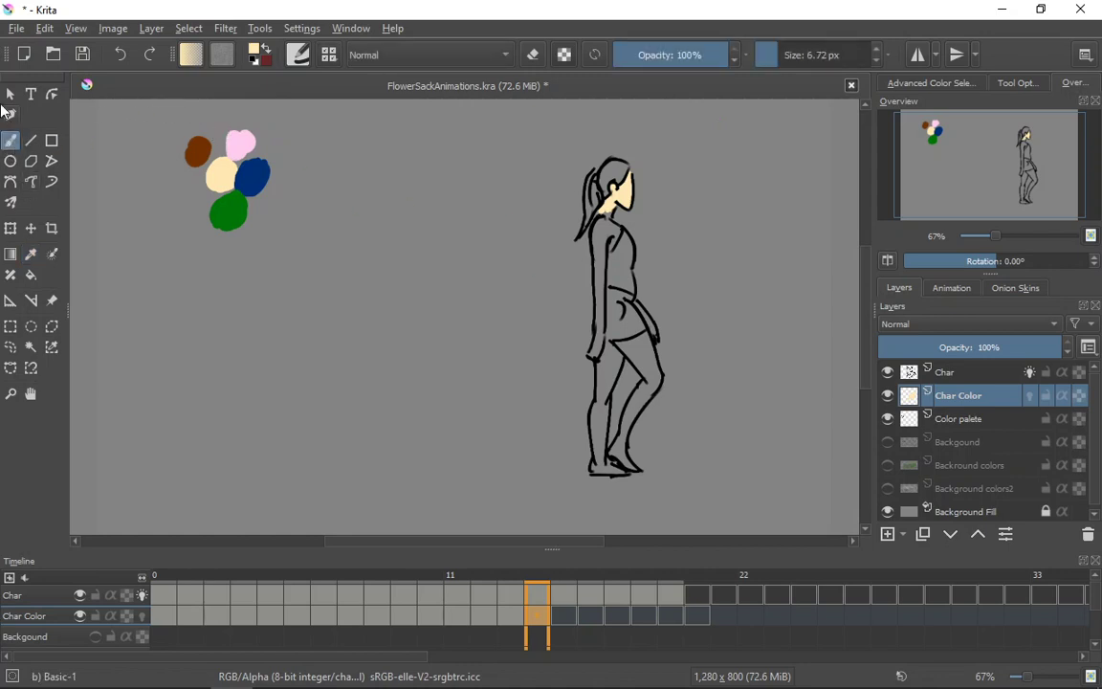
Choose the Ink-8 Sumi-e brush from the pop-up palette and switch the palette's presets to the Pixel Art tag
right_click(378, 213)
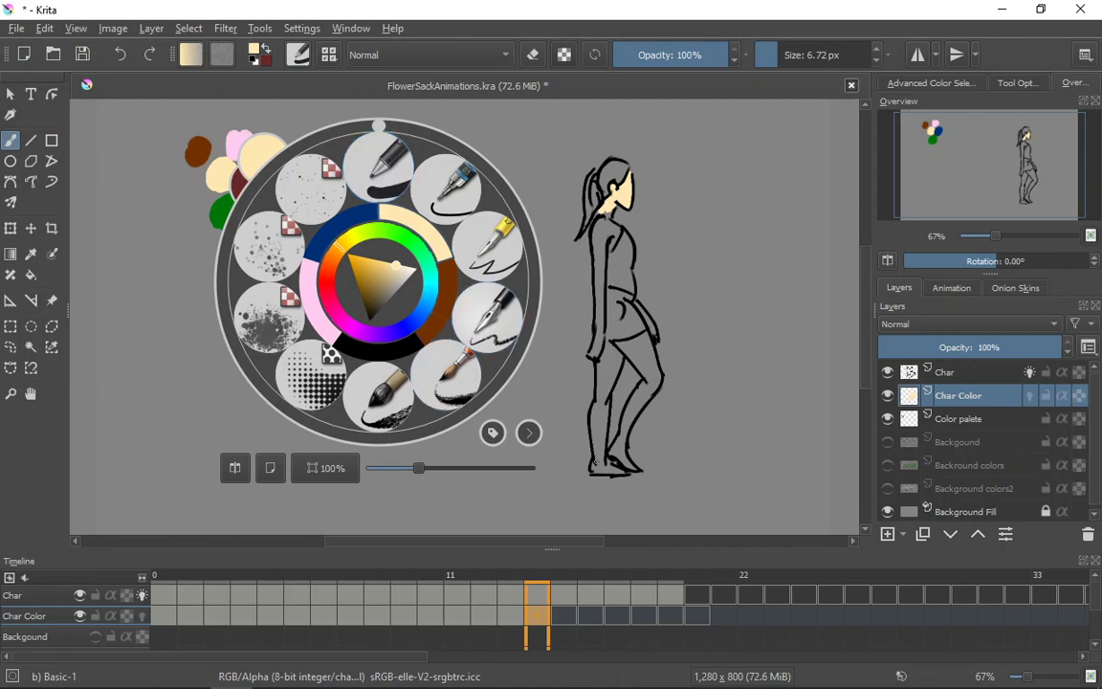
left_click(397, 390)
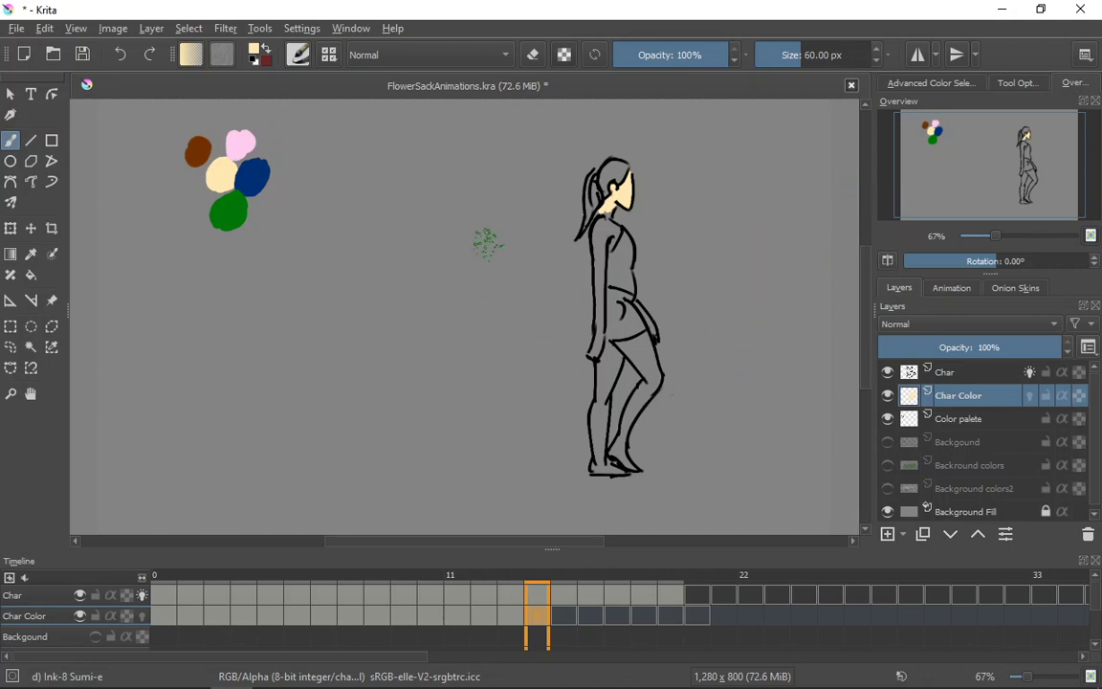
right_click(319, 279)
left_click(434, 432)
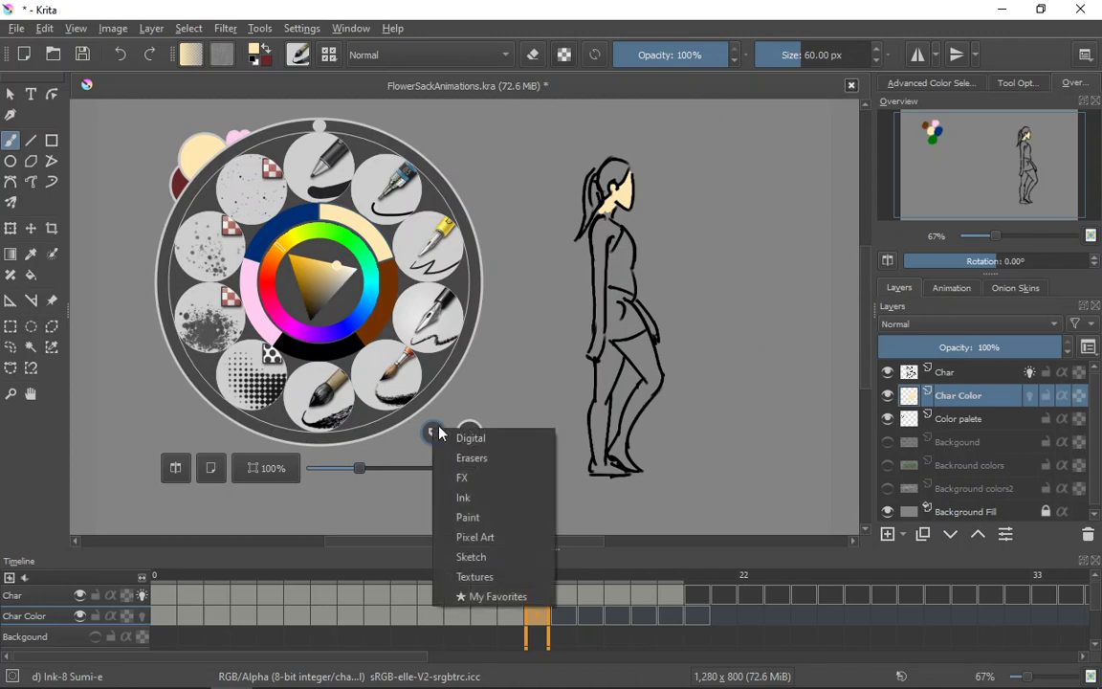
left_click(478, 537)
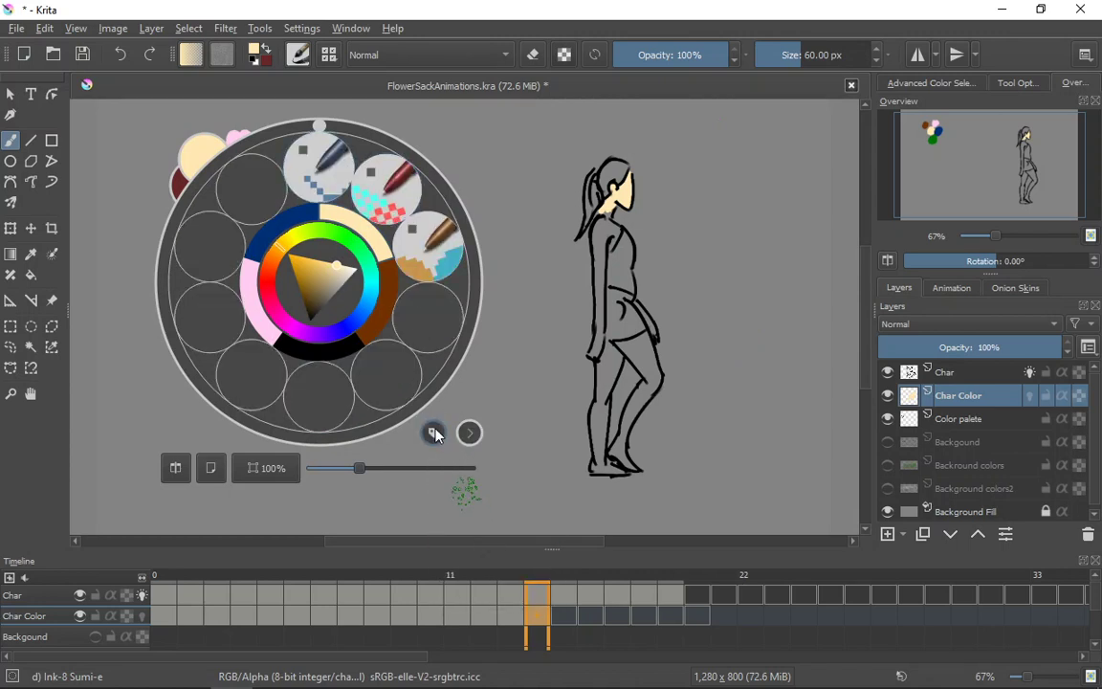
left_click(434, 433)
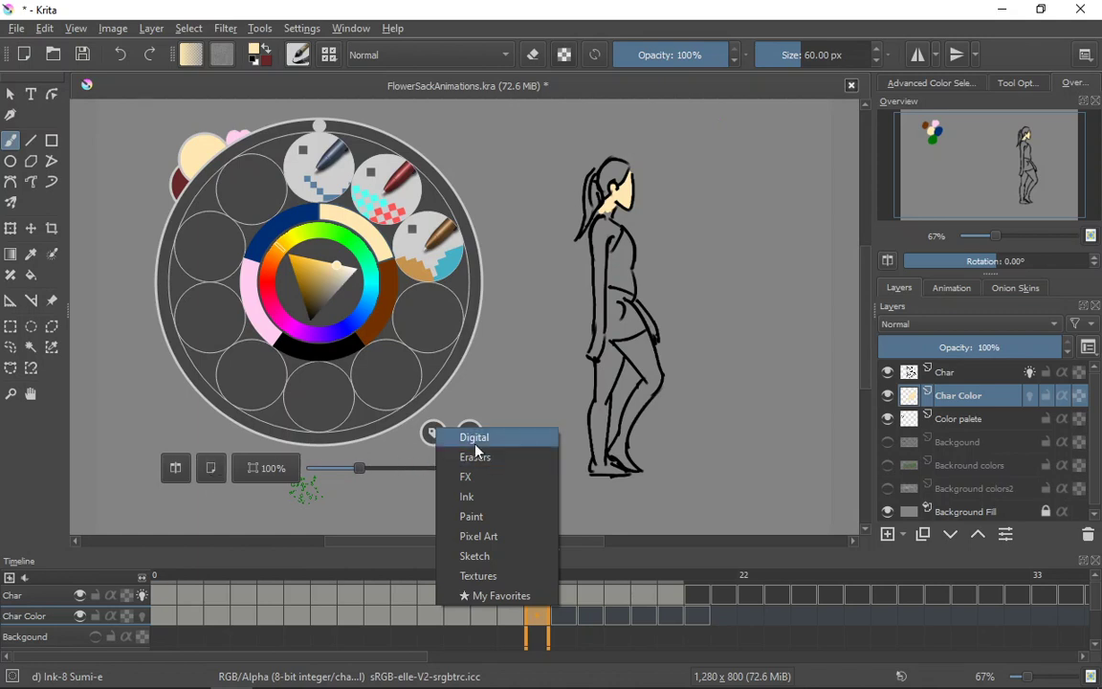
Mirror the canvas view horizontally from the pop-up palette
left_click(179, 476)
left_click(179, 475)
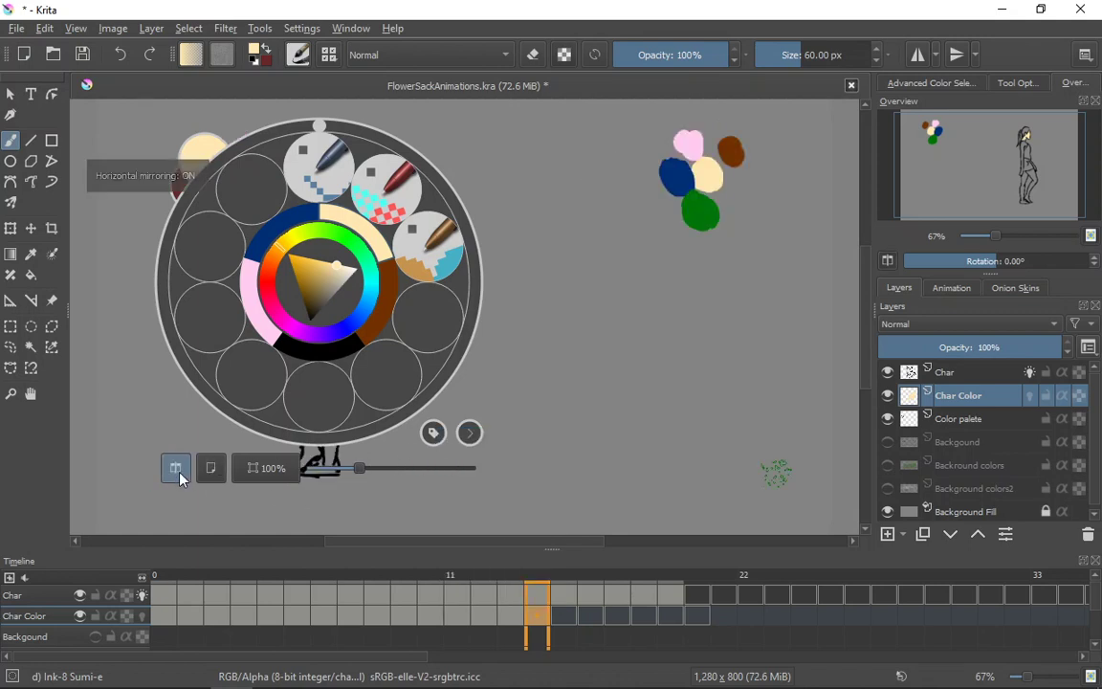
Toggle the canvas view's horizontal mirroring from the pop-up palette and leave it switched off
left_click(179, 478)
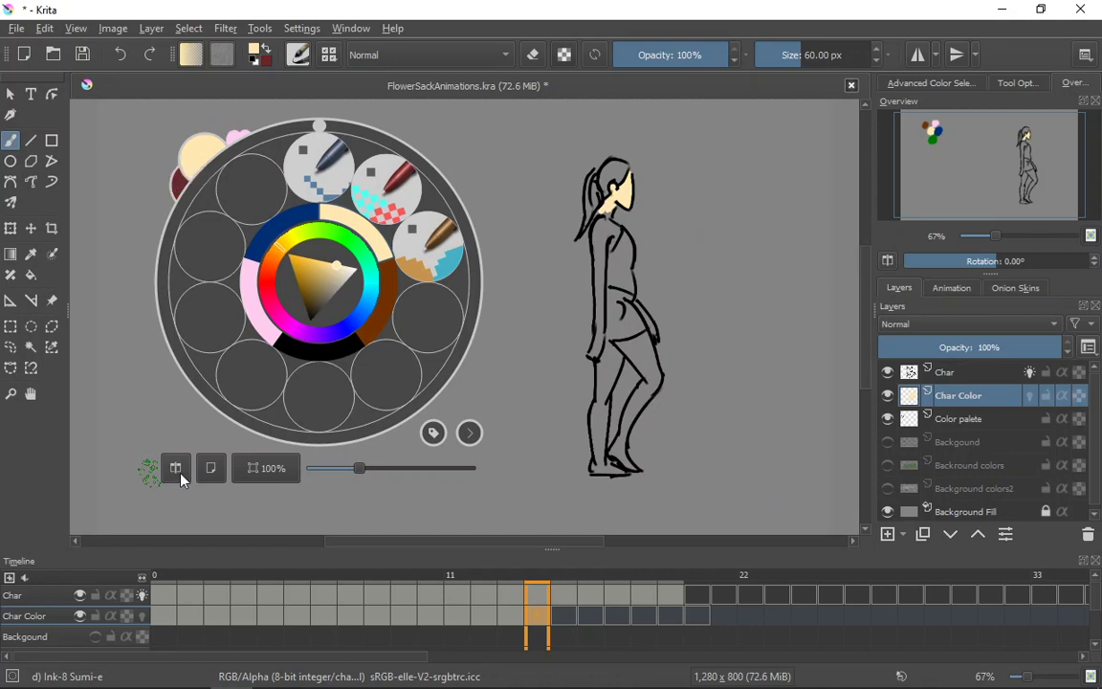
left_click(179, 476)
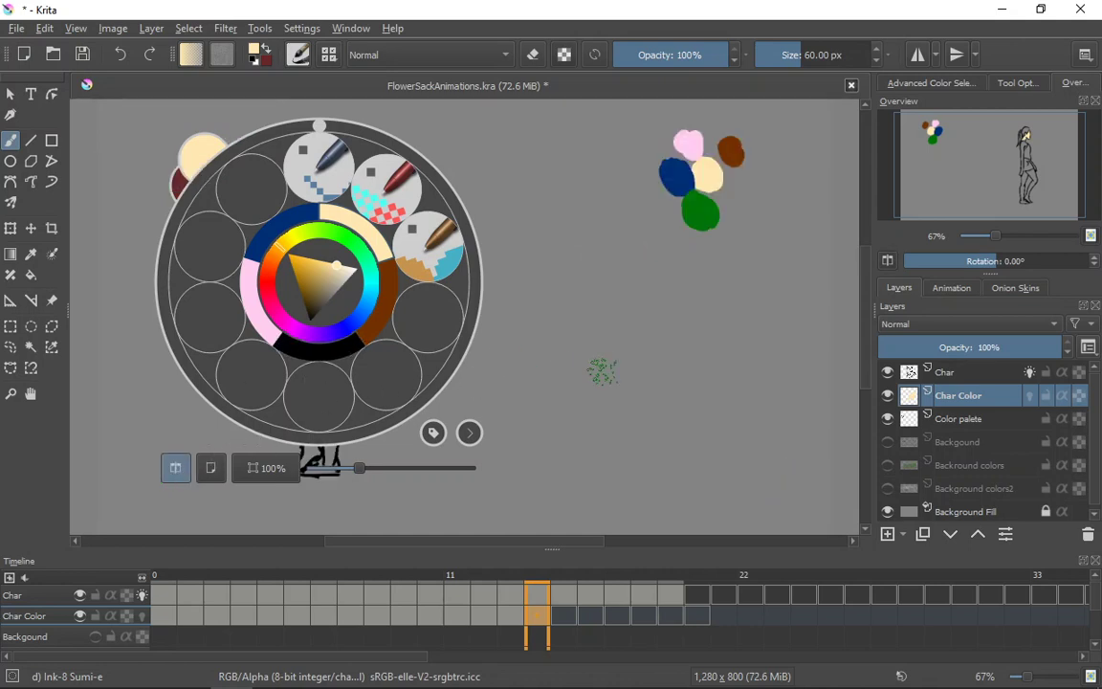
left_click(535, 334)
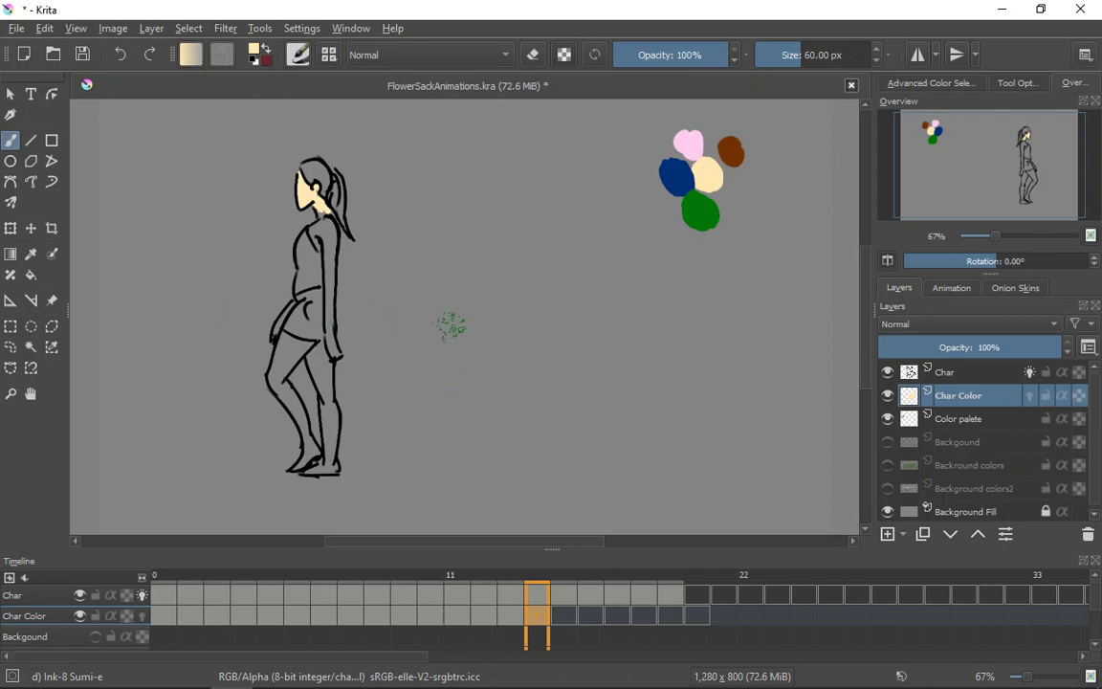
right_click(455, 311)
left_click(315, 495)
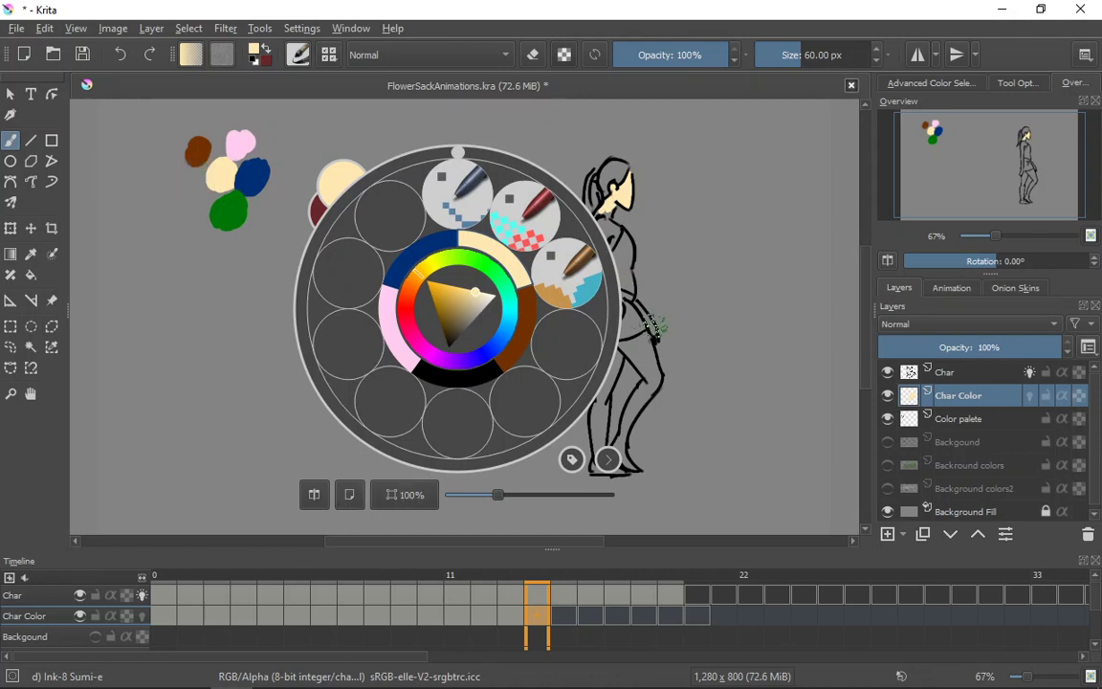
left_click(713, 349)
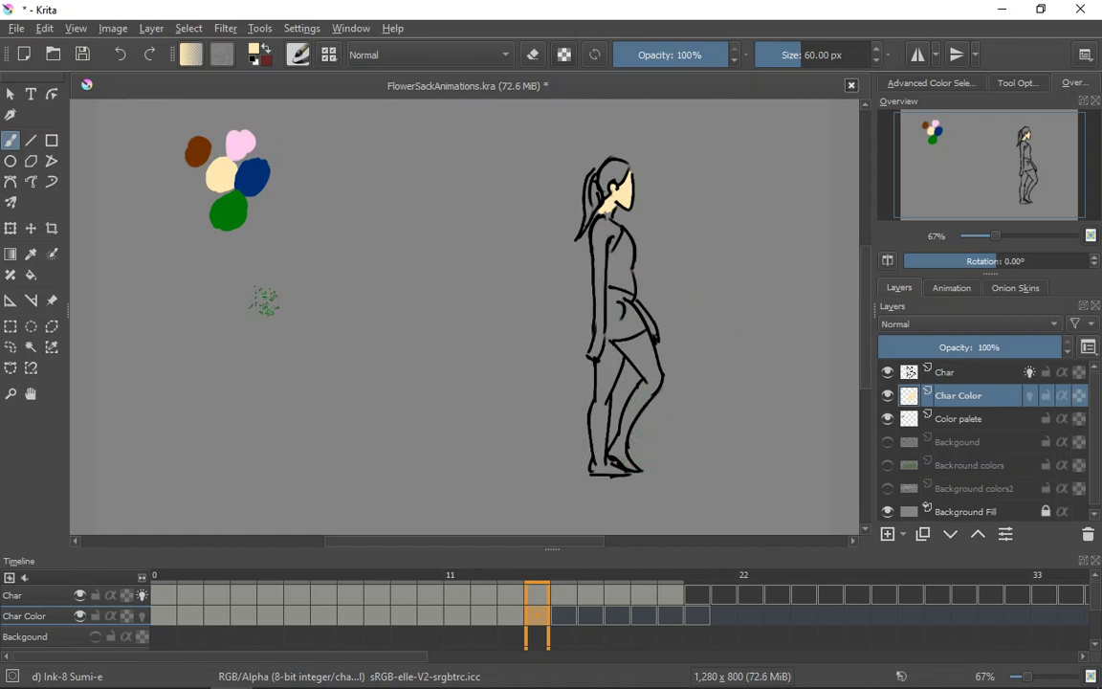
Switch the pop-up palette's presets to the Ink tag and choose the Basic-1 brush
right_click(266, 287)
left_click(383, 437)
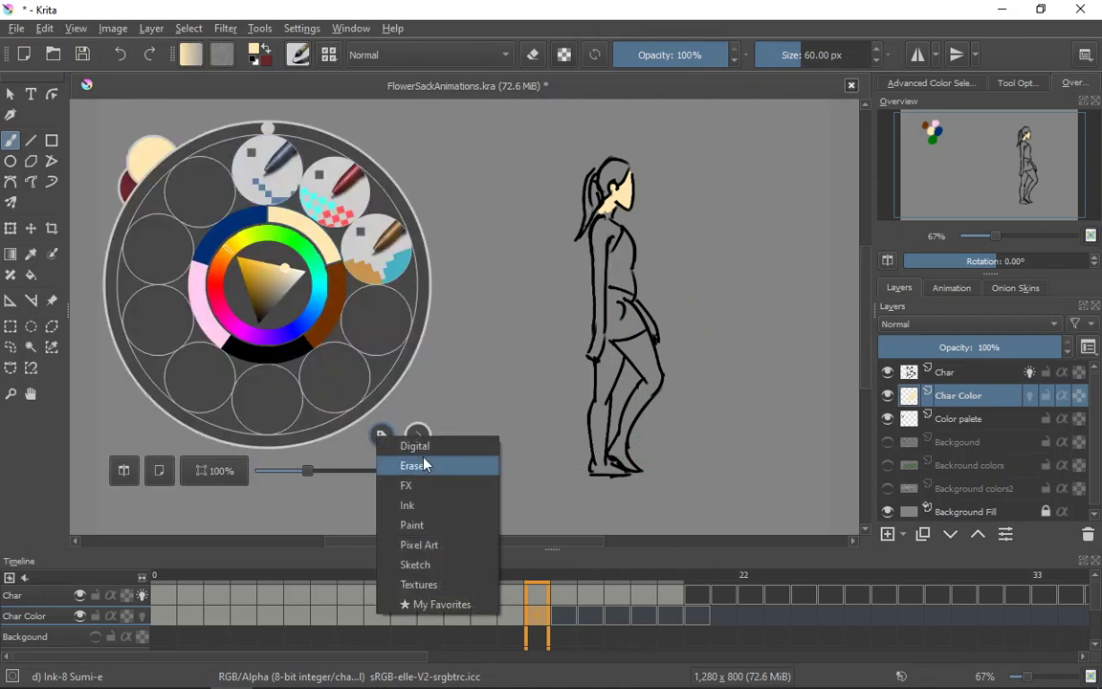
left_click(424, 503)
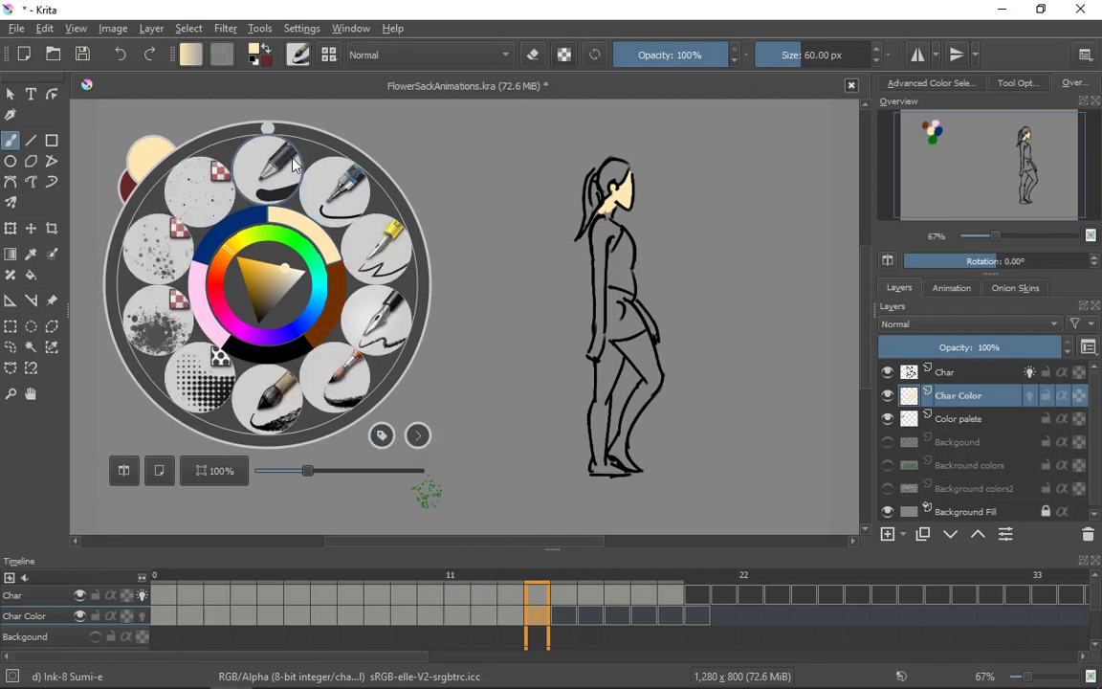
left_click(275, 164)
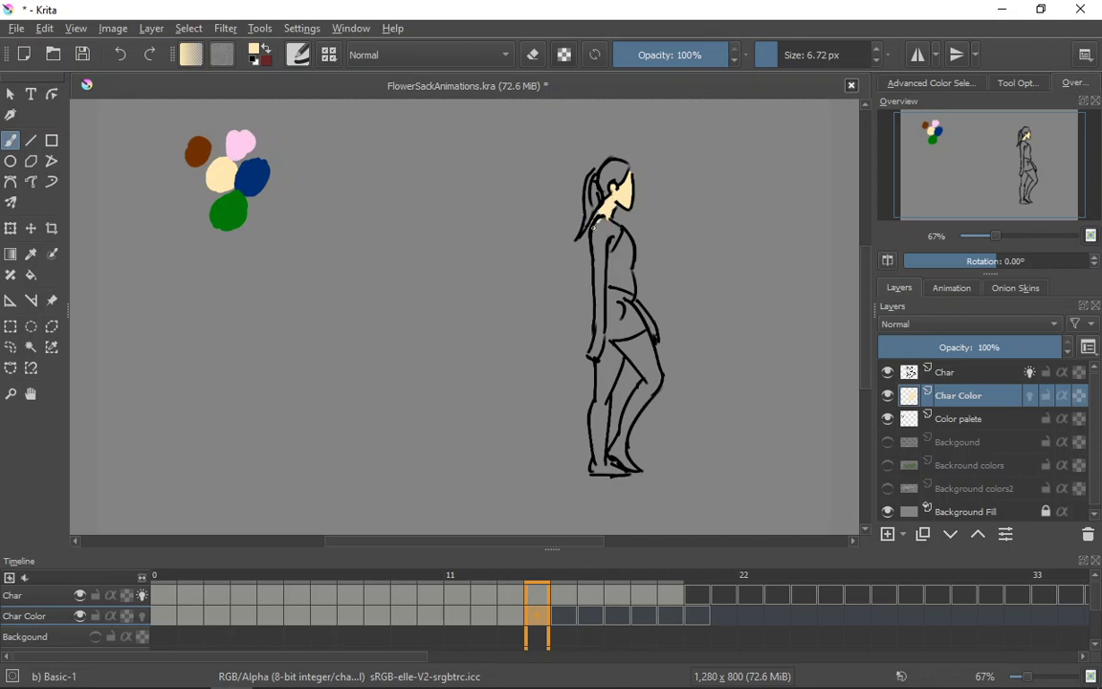
Paint the character's shoulder, near arm and hand with the cream skin colour in frame 14
left_click_drag(595, 223, 600, 237)
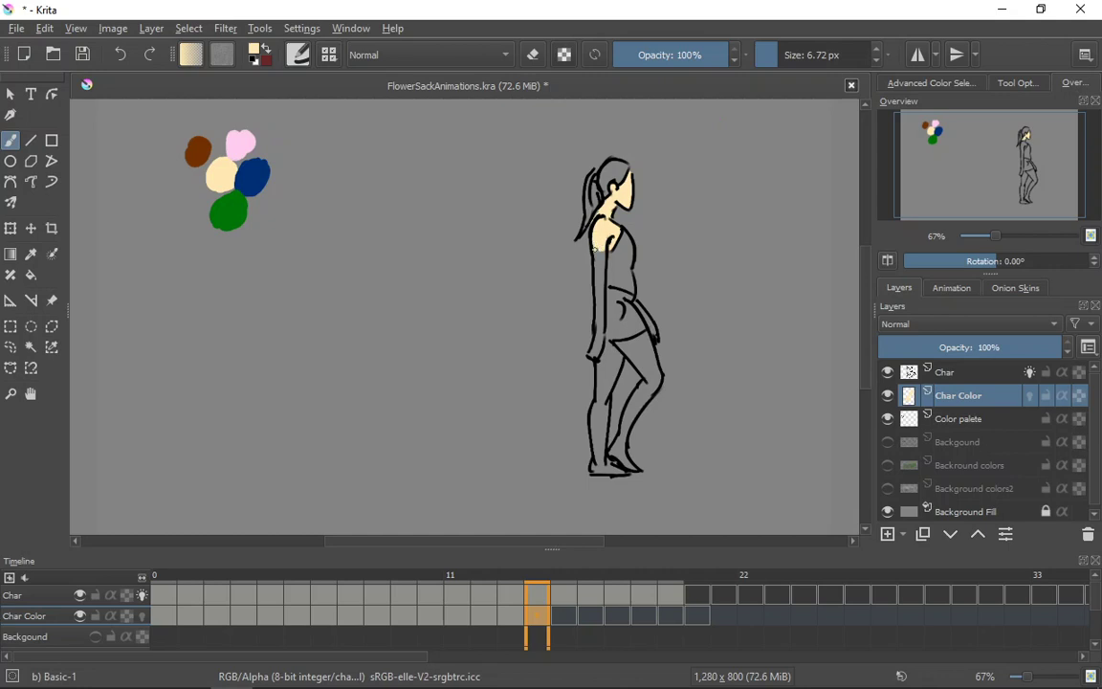
mouse_move(594, 258)
left_mouse_down()
mouse_move(597, 276)
mouse_move(597, 239)
mouse_move(597, 302)
mouse_move(606, 242)
left_mouse_up()
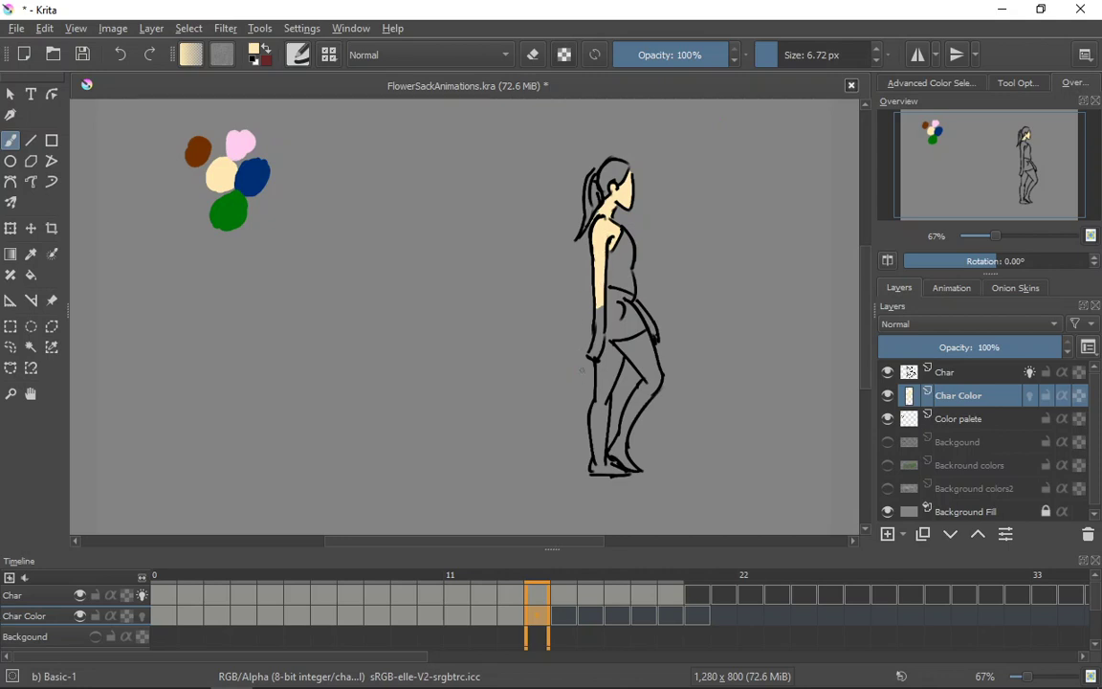
mouse_move(600, 304)
left_mouse_down()
mouse_move(597, 357)
mouse_move(599, 345)
left_mouse_up()
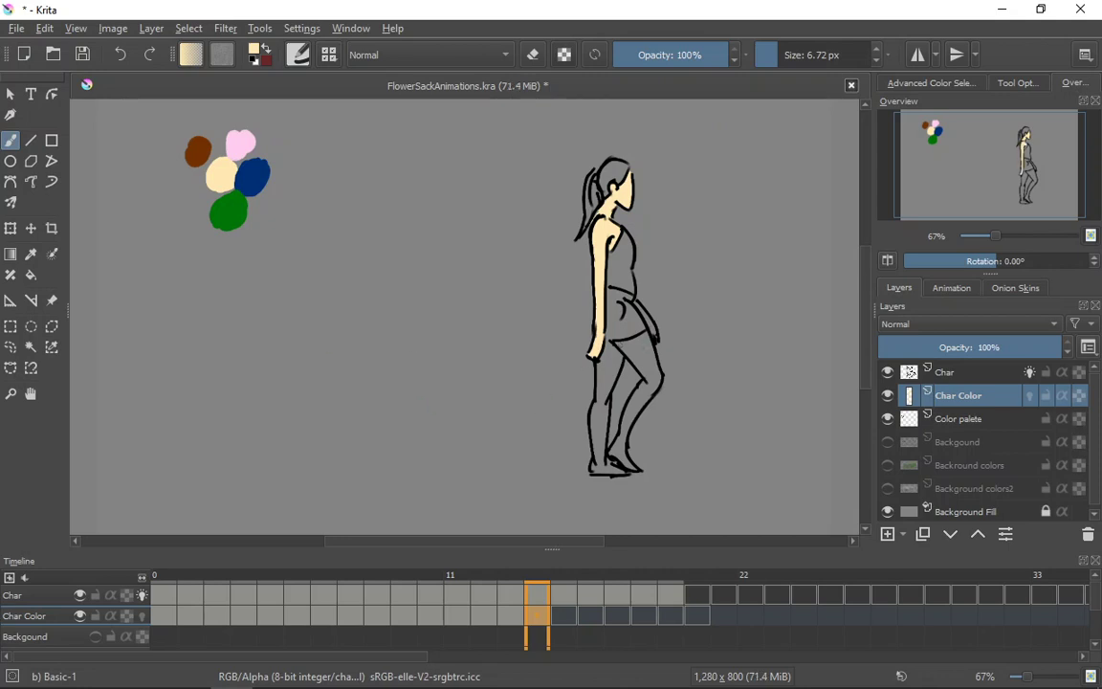
Paint both legs and feet and the far forearm with the cream skin colour in frame 14
left_click_drag(623, 344, 645, 337)
mouse_move(650, 361)
left_mouse_down()
mouse_move(636, 408)
mouse_move(661, 375)
mouse_move(623, 438)
left_mouse_up()
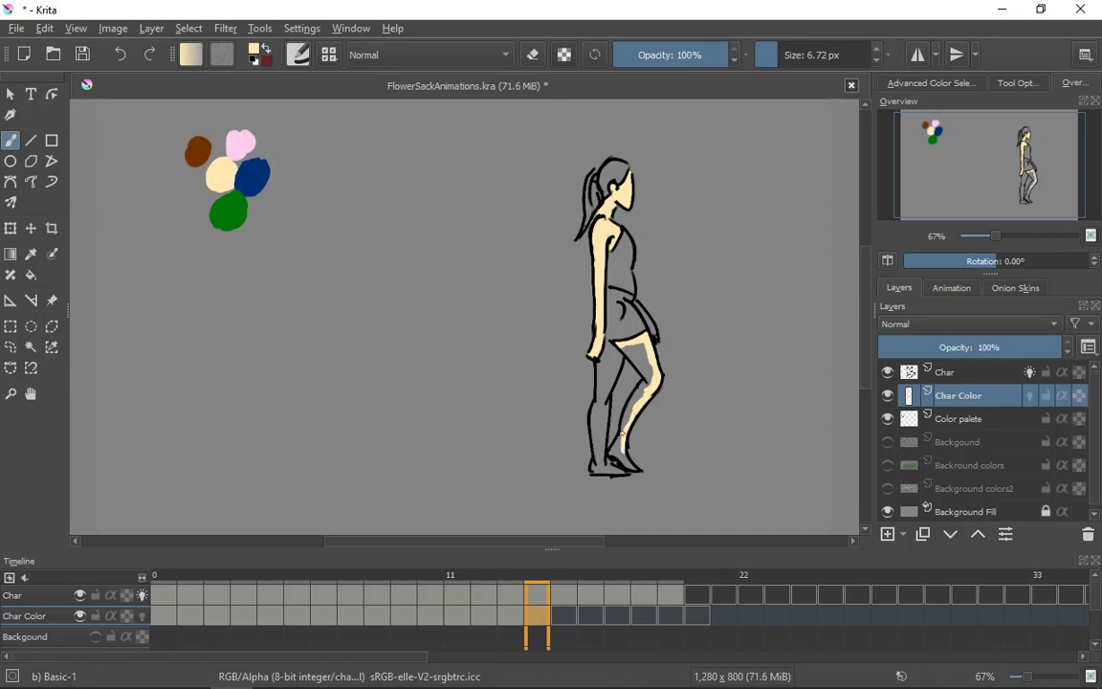
left_click_drag(626, 451, 638, 469)
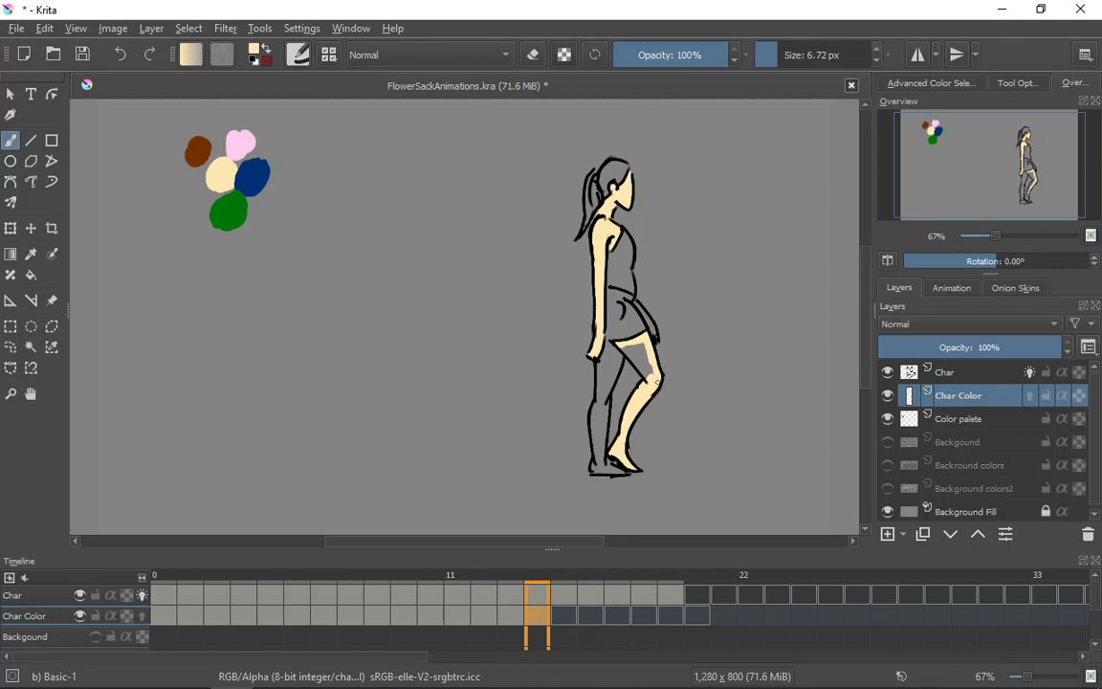
mouse_move(633, 342)
left_mouse_down()
mouse_move(647, 379)
mouse_move(625, 350)
mouse_move(636, 363)
mouse_move(640, 345)
left_mouse_up()
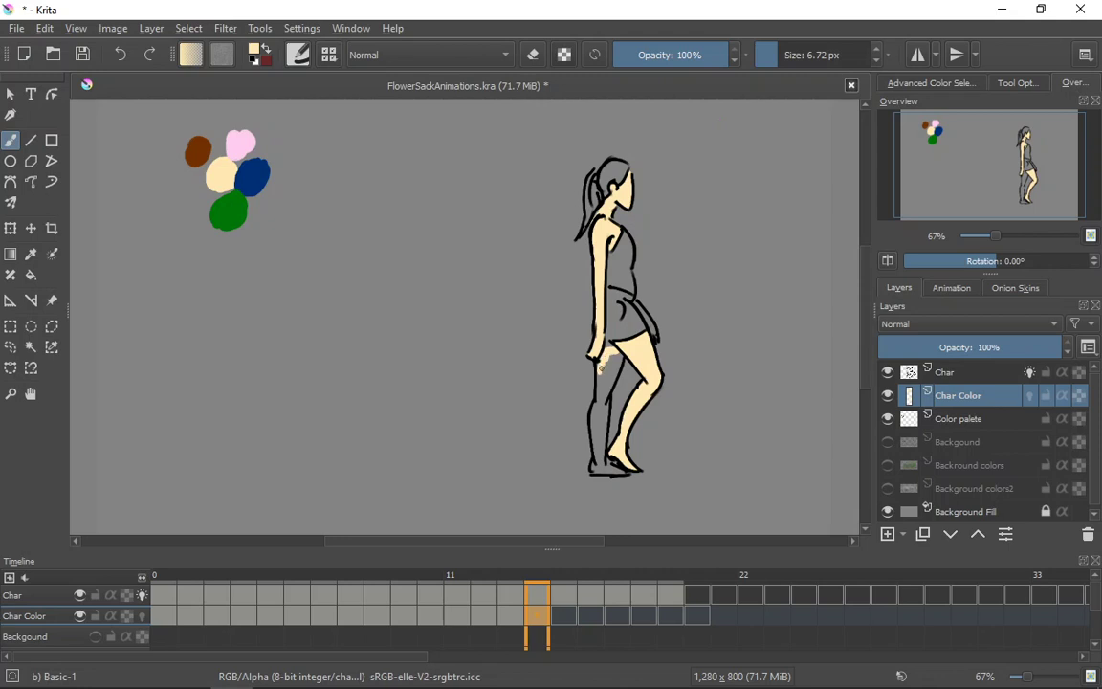
mouse_move(601, 371)
left_mouse_down()
mouse_move(600, 389)
mouse_move(603, 364)
mouse_move(614, 375)
mouse_move(615, 364)
mouse_move(609, 384)
left_mouse_up()
mouse_move(601, 394)
left_mouse_down()
mouse_move(593, 435)
mouse_move(607, 397)
mouse_move(600, 448)
mouse_move(602, 424)
mouse_move(606, 454)
left_mouse_up()
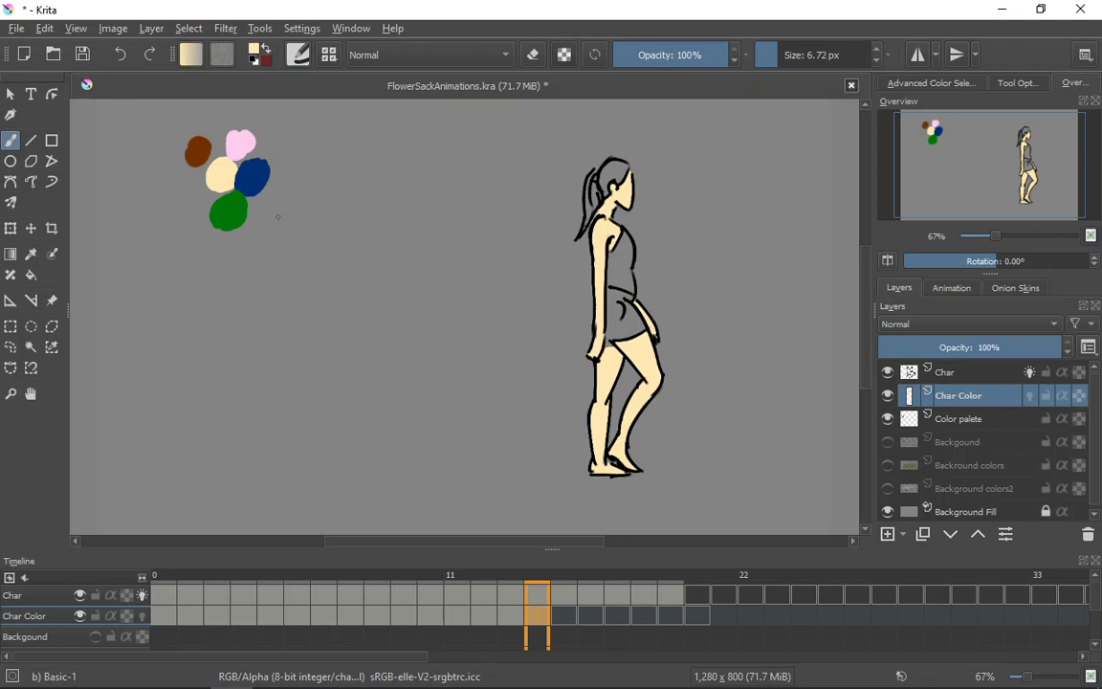
Sample the navy blue swatch and paint the character's tank top with the Freehand Brush in frame 14
left_click(30, 249)
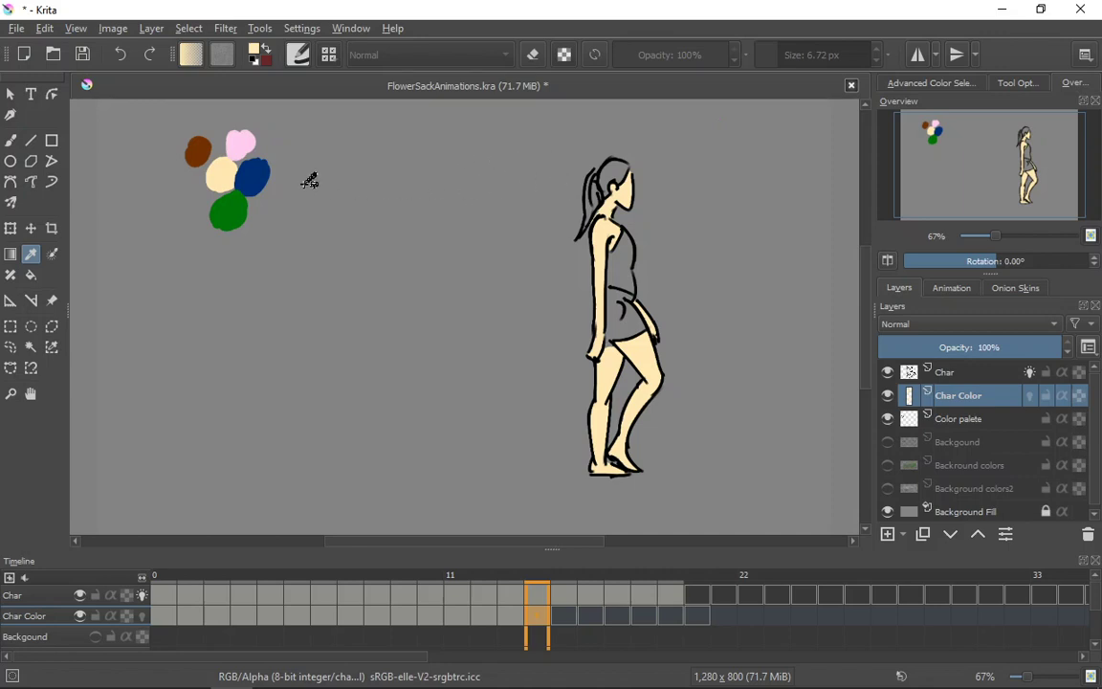
left_click(253, 175)
left_click(12, 142)
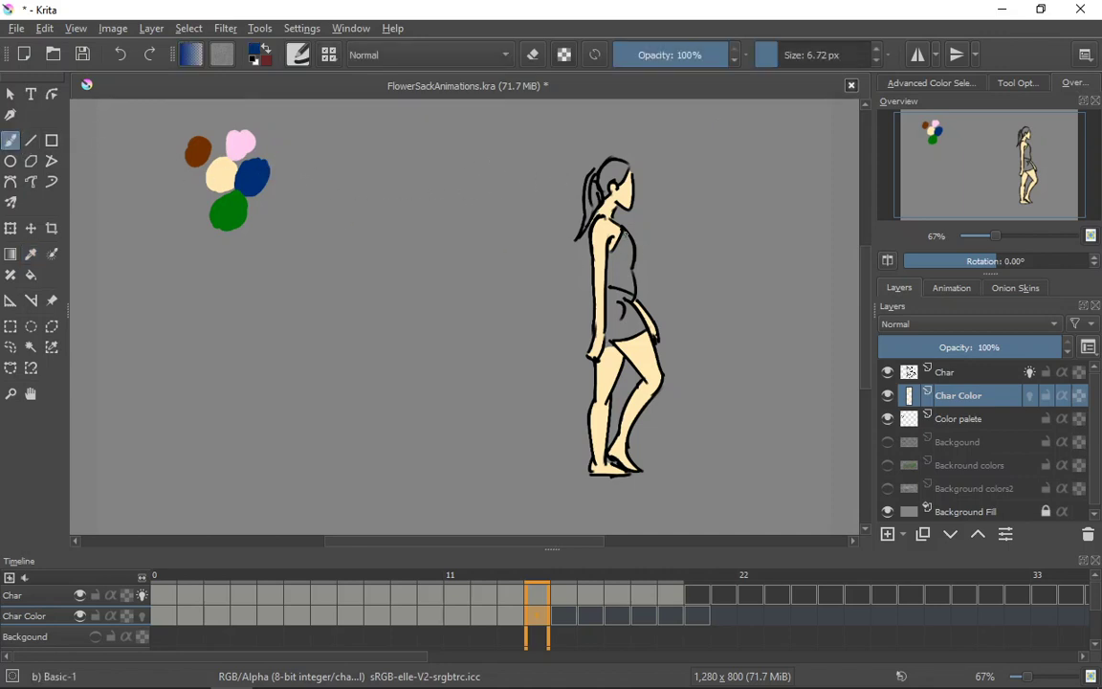
mouse_move(623, 232)
left_mouse_down()
mouse_move(624, 264)
mouse_move(624, 240)
mouse_move(615, 270)
mouse_move(610, 255)
mouse_move(607, 284)
mouse_move(616, 274)
mouse_move(631, 282)
mouse_move(621, 292)
mouse_move(631, 287)
mouse_move(624, 274)
mouse_move(631, 289)
mouse_move(632, 251)
mouse_move(629, 282)
left_mouse_up()
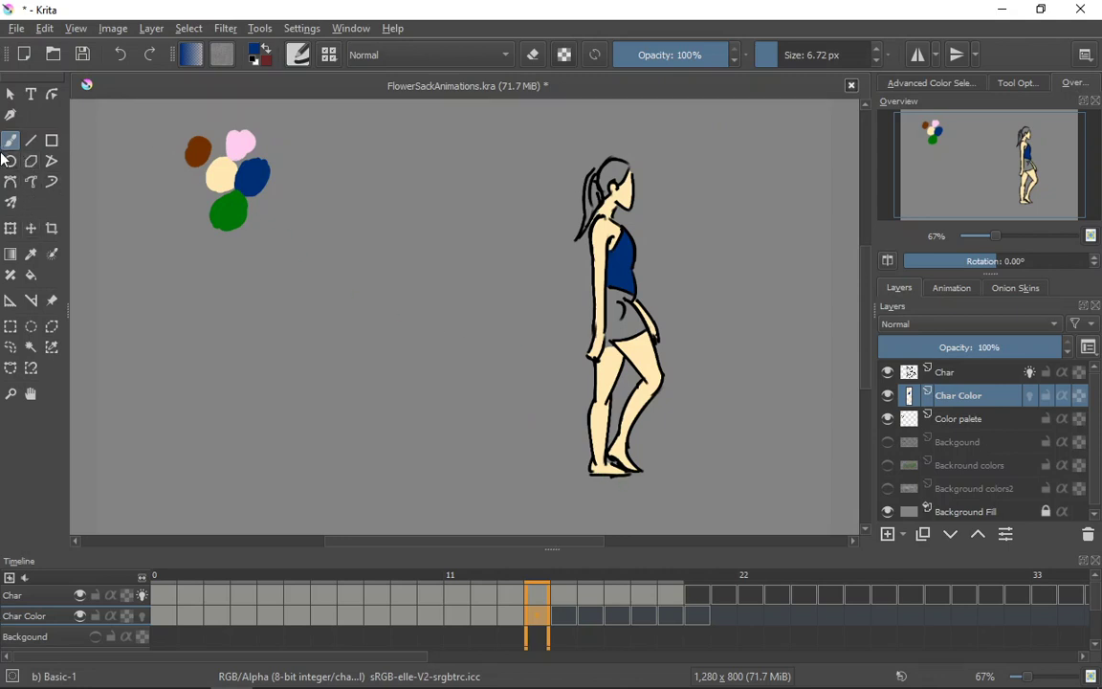
Sample the pink swatch and paint the character's shorts with the Freehand Brush in frame 14
left_click(30, 253)
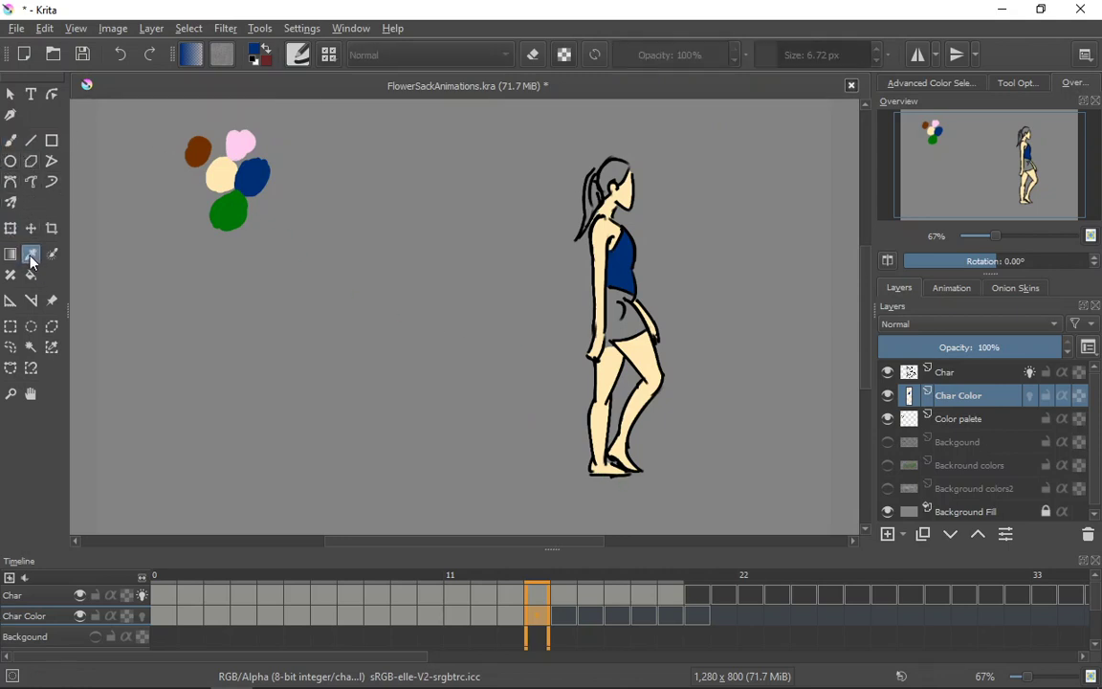
left_click(238, 139)
left_click(10, 140)
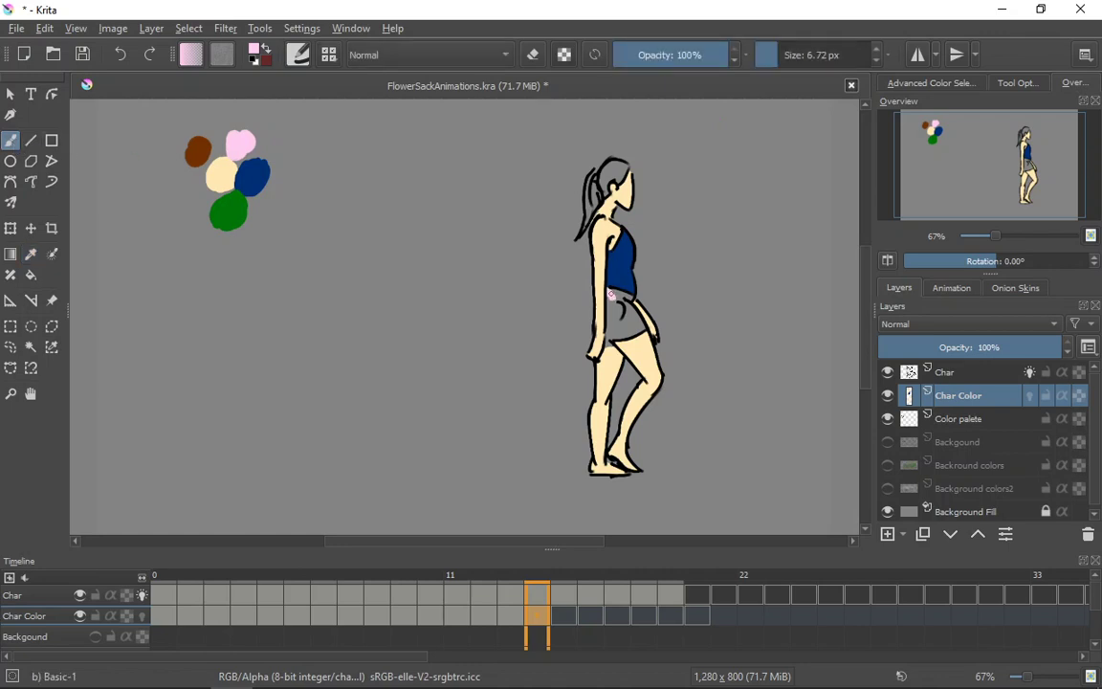
mouse_move(611, 297)
left_mouse_down()
mouse_move(628, 301)
mouse_move(612, 302)
mouse_move(613, 314)
mouse_move(609, 298)
mouse_move(608, 337)
left_mouse_up()
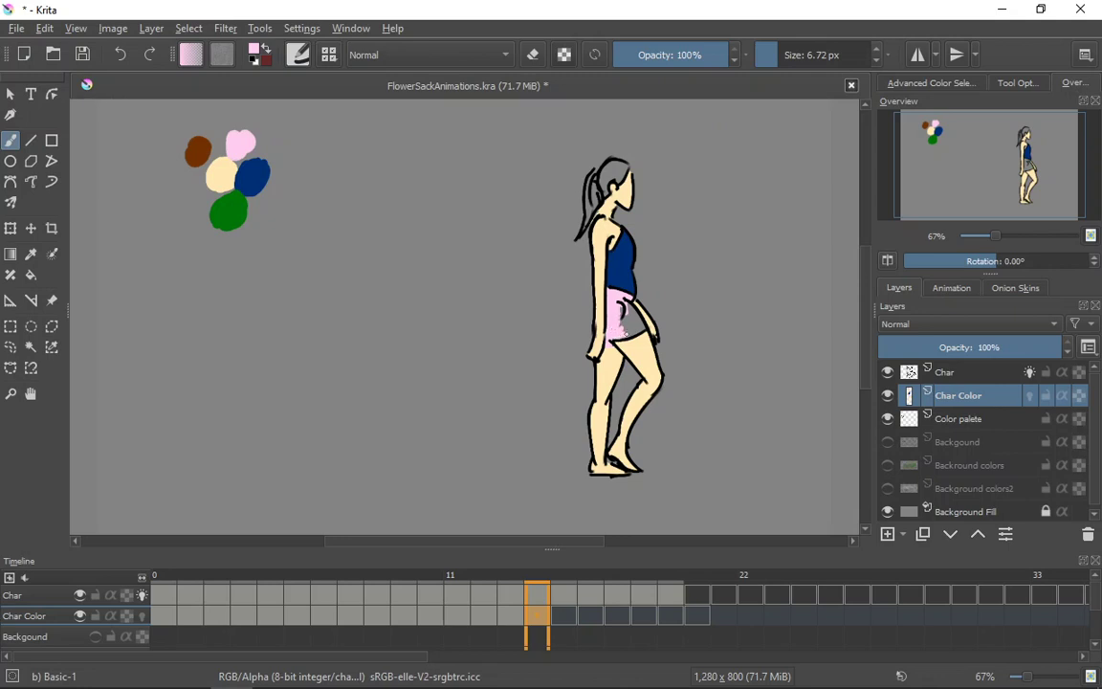
mouse_move(630, 331)
left_mouse_down()
mouse_move(643, 324)
mouse_move(630, 309)
mouse_move(623, 327)
mouse_move(624, 315)
left_mouse_up()
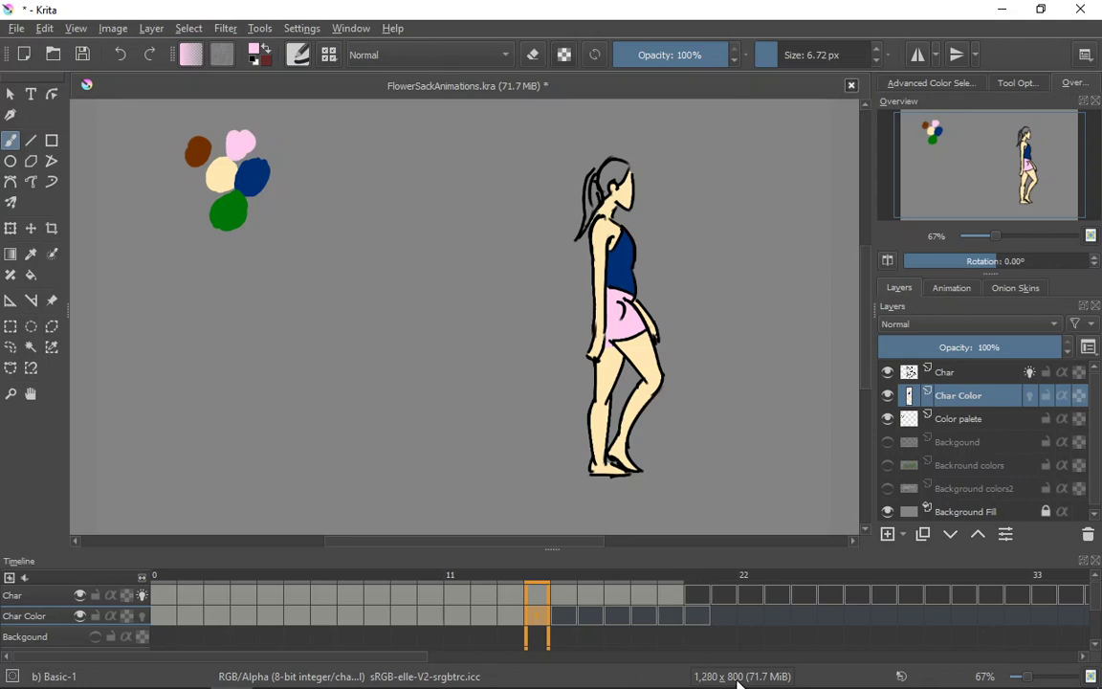
Sample the brown swatch and paint the character's hair and ponytail with the Freehand Brush in frame 14
left_click(30, 255)
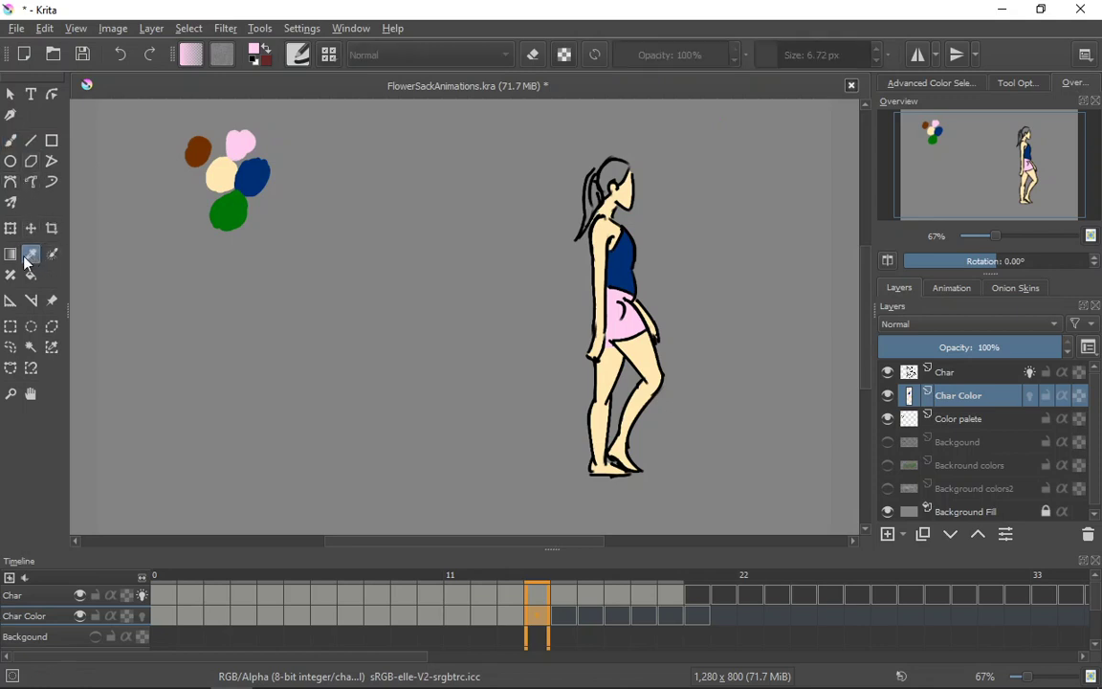
left_click(203, 145)
left_click(11, 139)
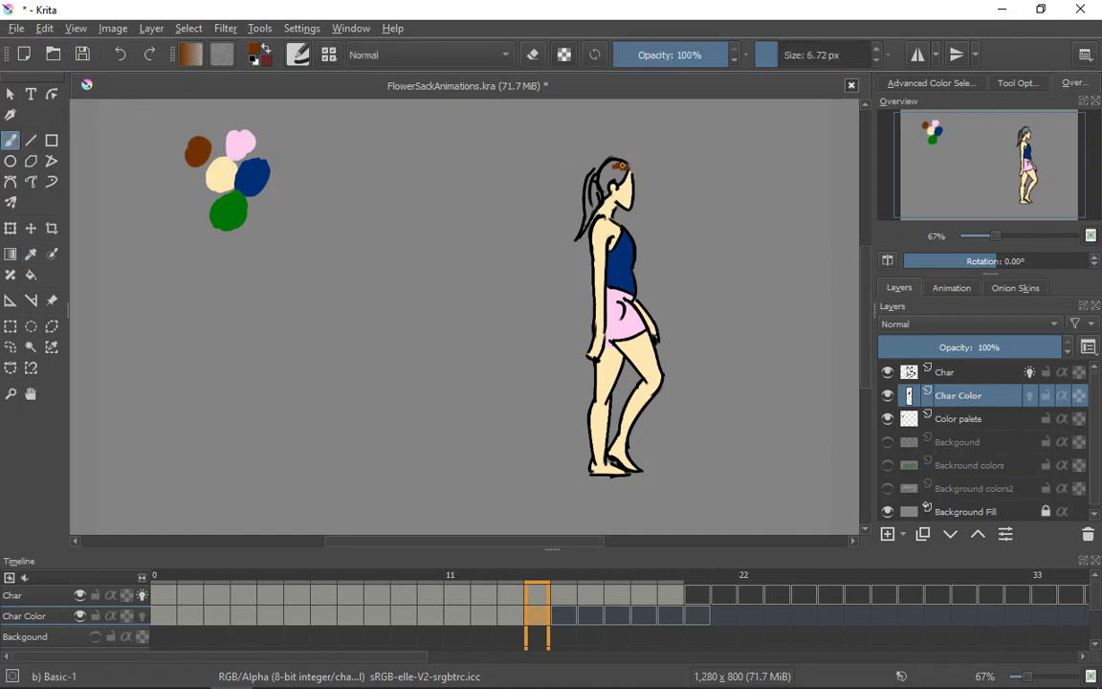
left_click_drag(623, 163, 619, 164)
left_click_drag(616, 166, 612, 170)
left_click_drag(610, 176, 604, 186)
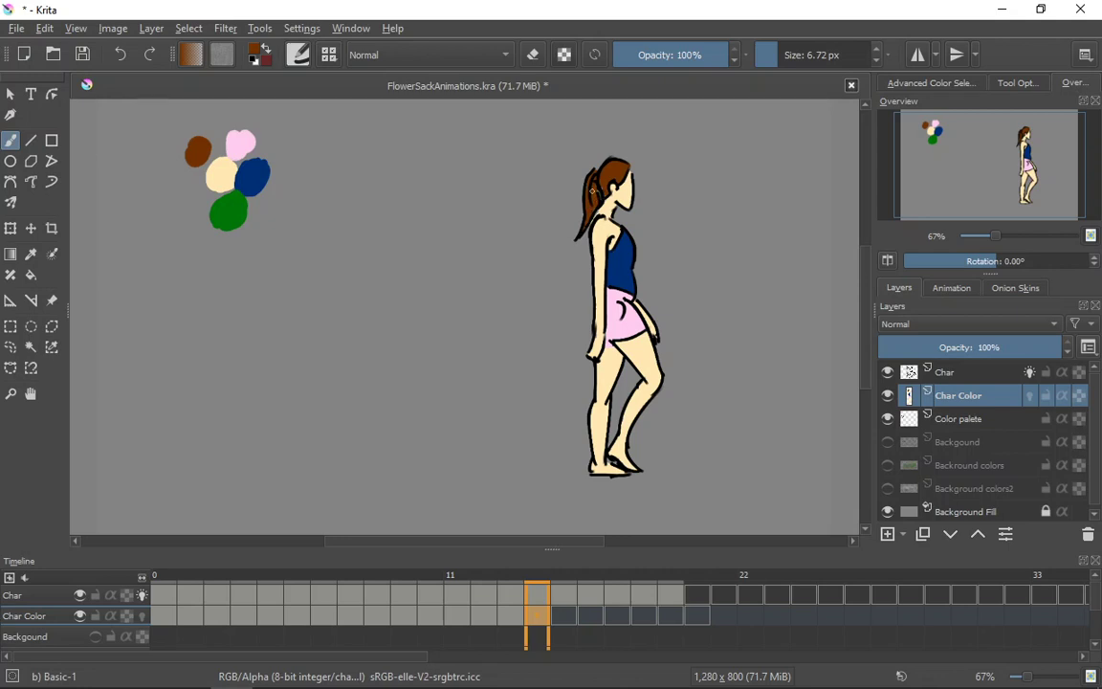
left_click_drag(593, 191, 590, 212)
Step back and forth through frames 12 to 14 to check the coloured walking poses
left_click(532, 615)
left_click(518, 617)
left_click(532, 616)
left_click(519, 616)
left_click(532, 615)
left_click(519, 614)
left_click(492, 614)
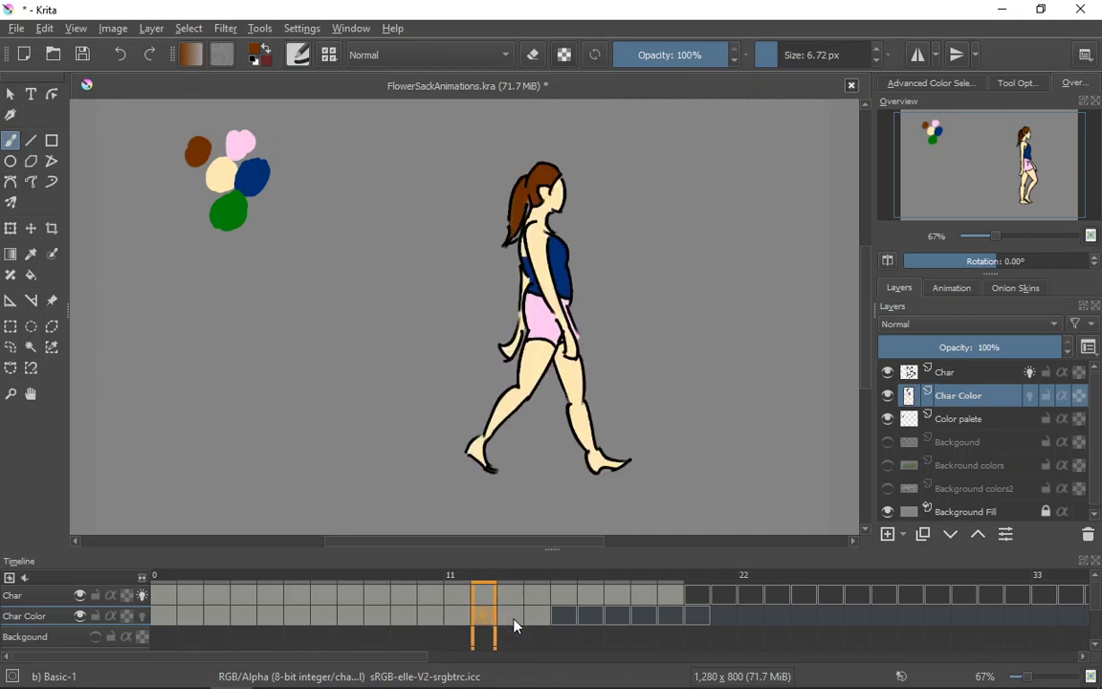
left_click(519, 617)
left_click(532, 619)
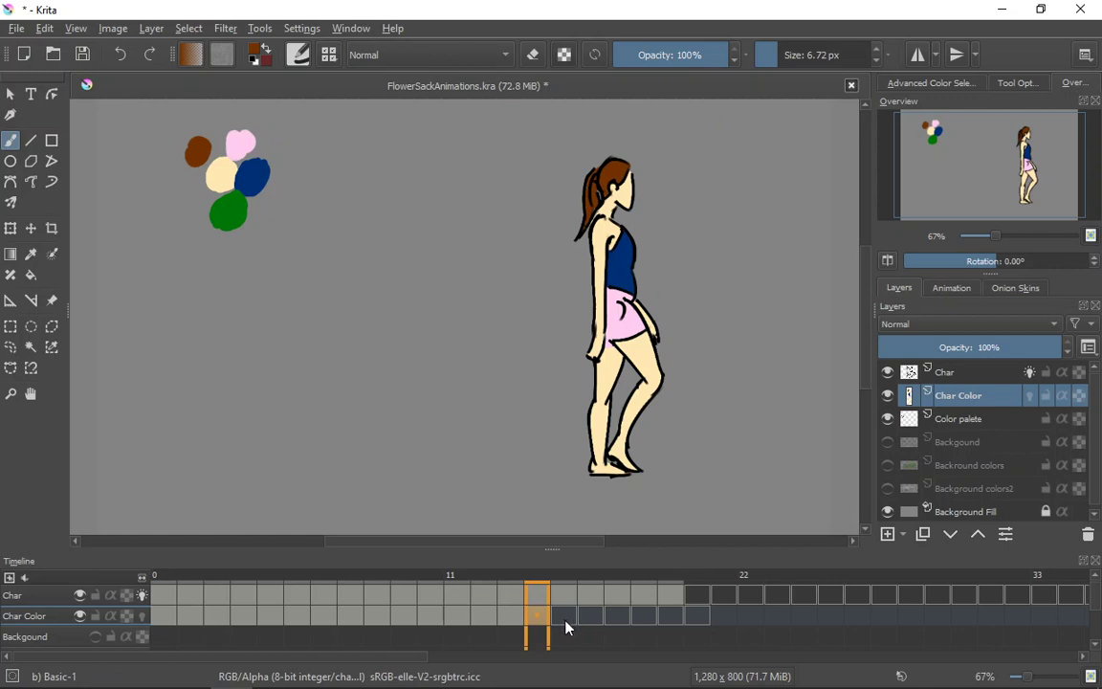
Flip between frames 13, 14 and 15 to compare the character's pose from frame to frame
left_click(568, 626)
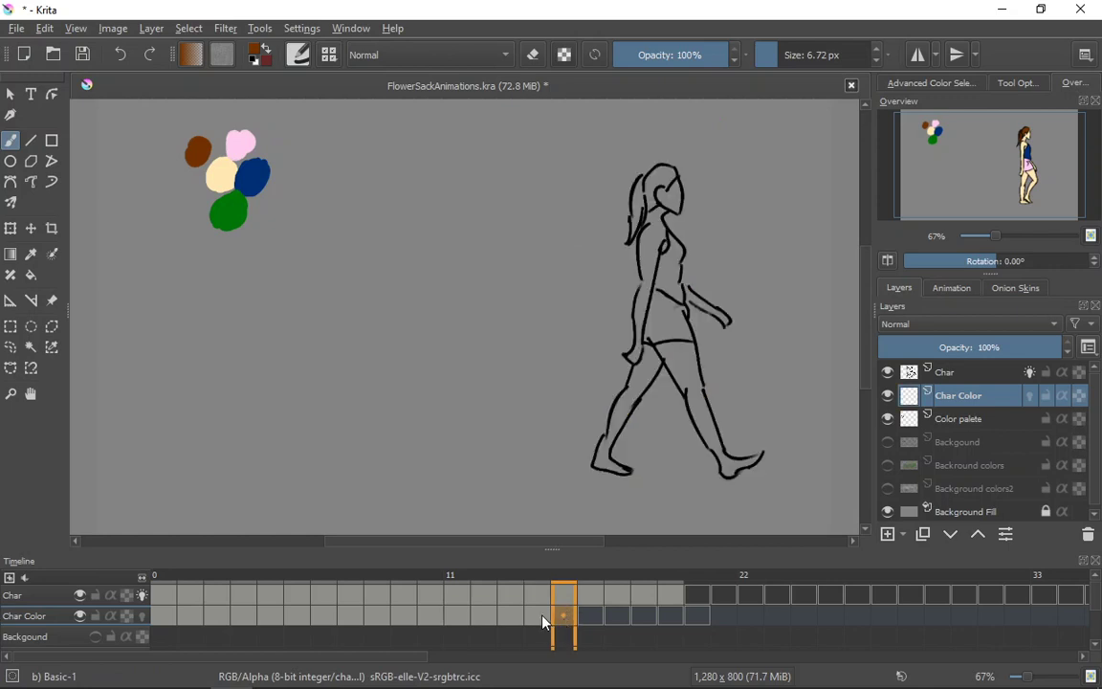
left_click(546, 624)
left_click(555, 625)
left_click(547, 628)
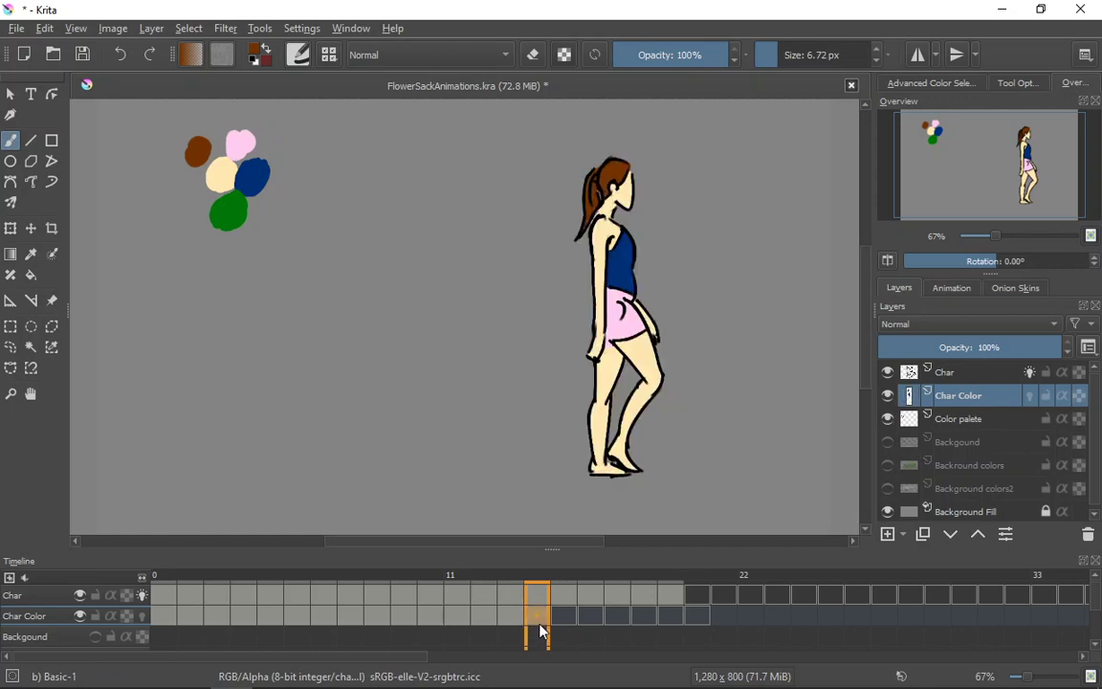
left_click(522, 623)
left_click(543, 622)
left_click(564, 623)
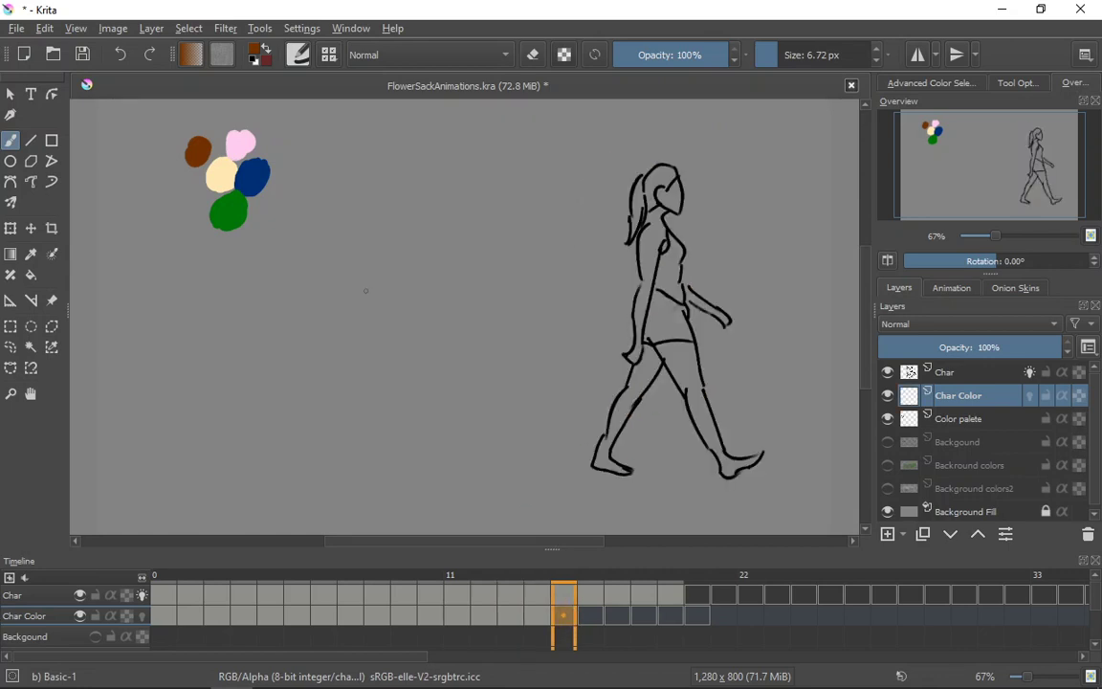
left_click(545, 614)
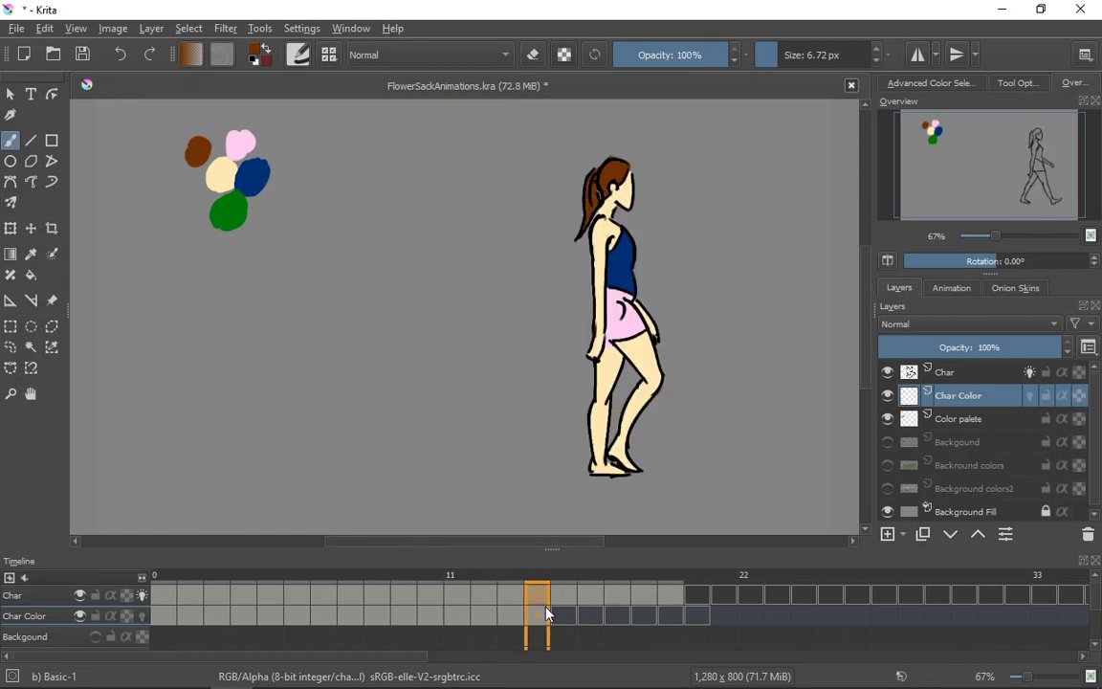
In frame 15 of the Char Color layer, sample the cream swatch and paint the character's face with it
left_click(571, 613)
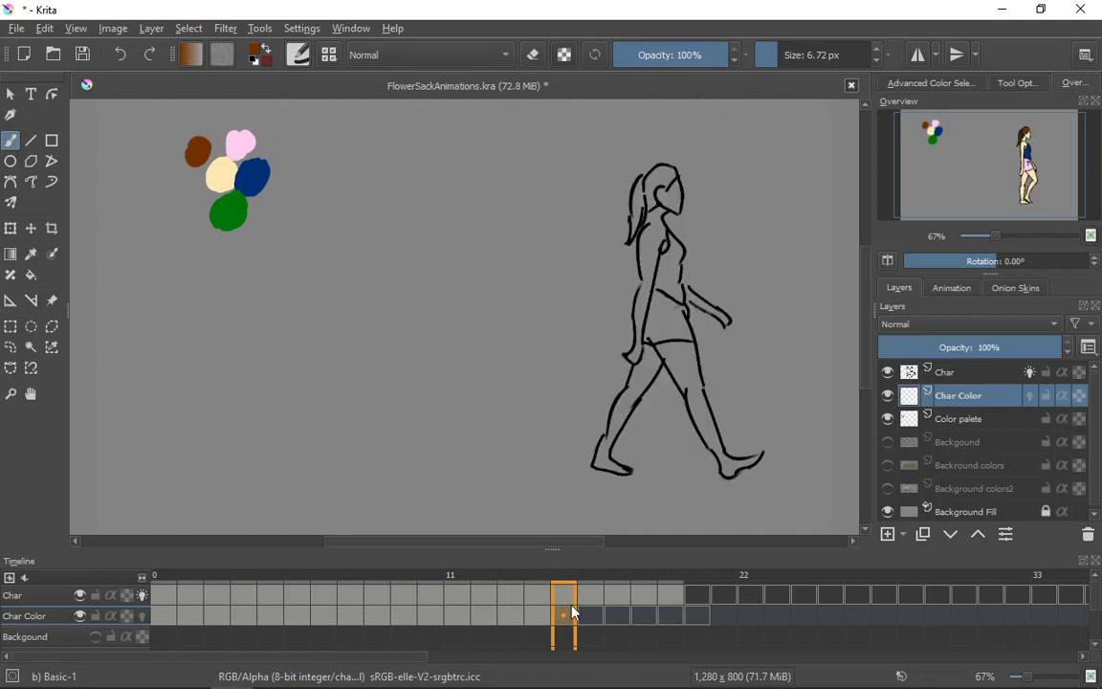
left_click(31, 254)
left_click(223, 173)
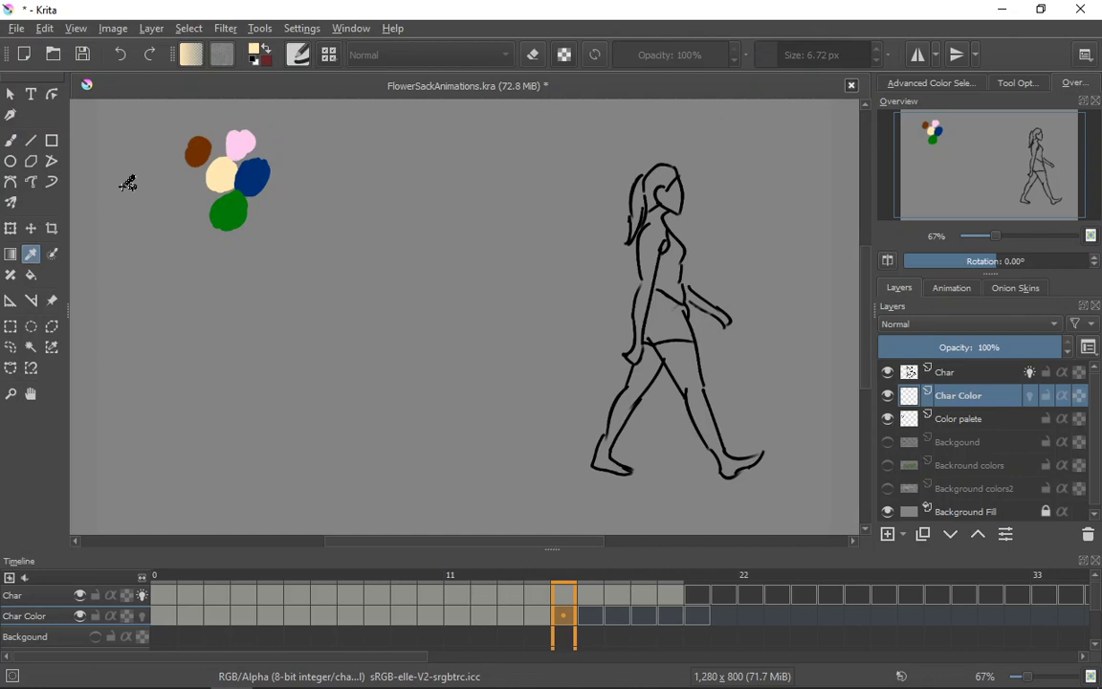
left_click(9, 142)
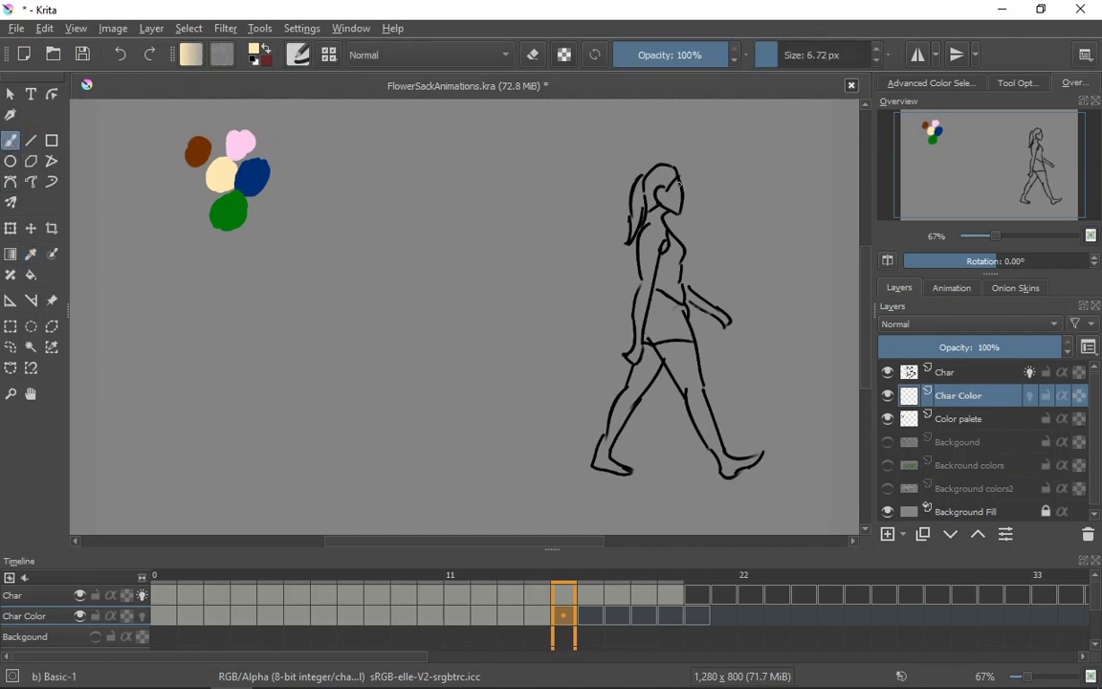
mouse_move(676, 180)
left_mouse_down()
mouse_move(678, 208)
mouse_move(665, 193)
left_mouse_up()
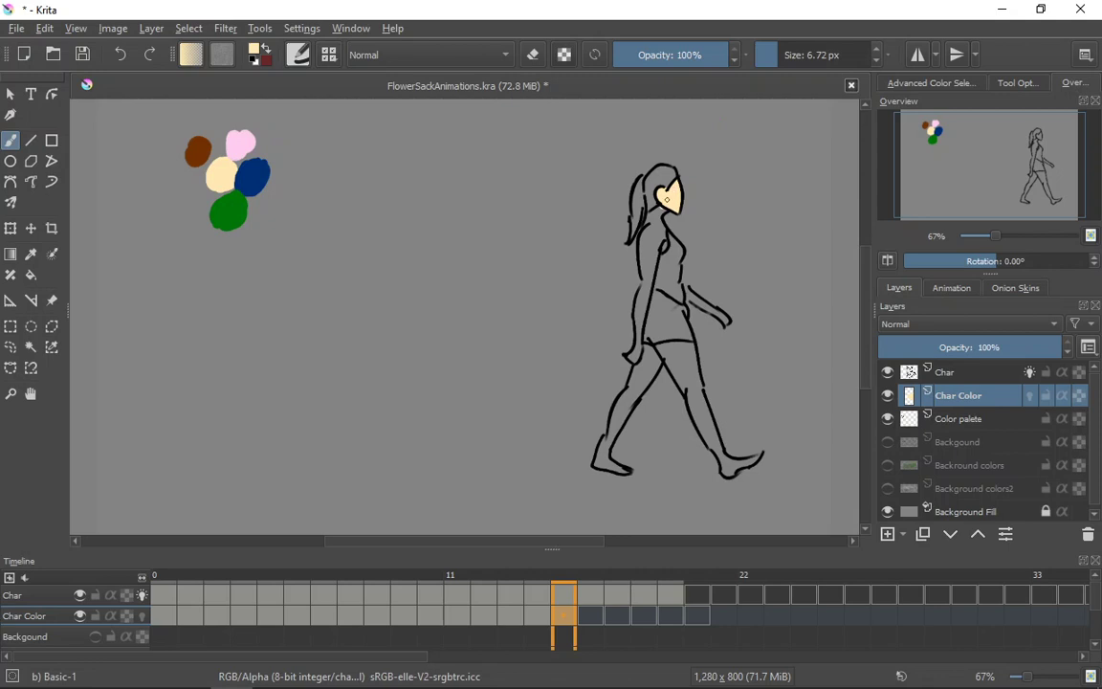
Paint the neck, shoulder and both arms with the cream skin colour in frame 15
left_click_drag(662, 209, 661, 237)
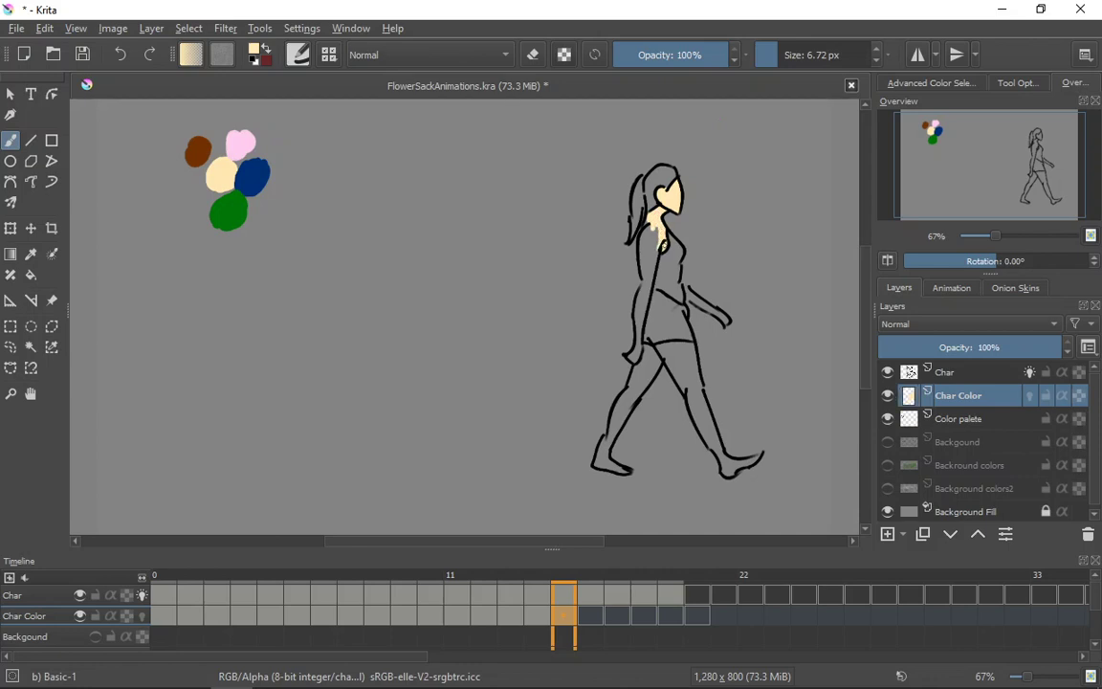
mouse_move(657, 230)
left_mouse_down()
mouse_move(647, 223)
mouse_move(658, 230)
mouse_move(643, 248)
mouse_move(643, 236)
mouse_move(649, 272)
mouse_move(636, 313)
left_mouse_up()
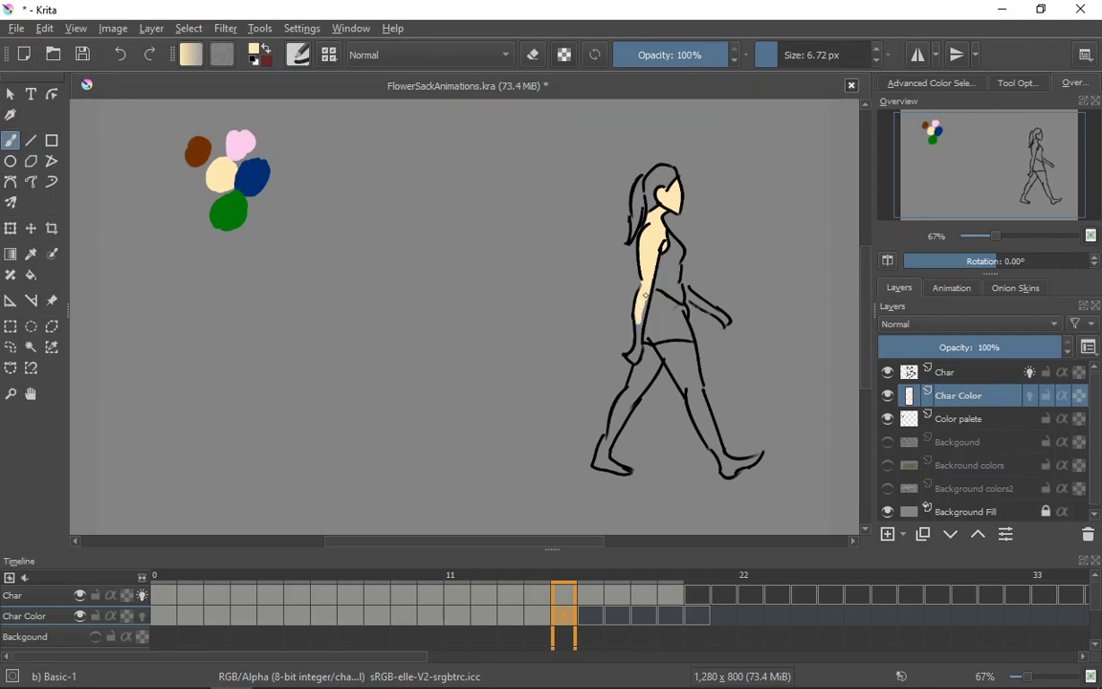
left_click_drag(644, 310, 634, 357)
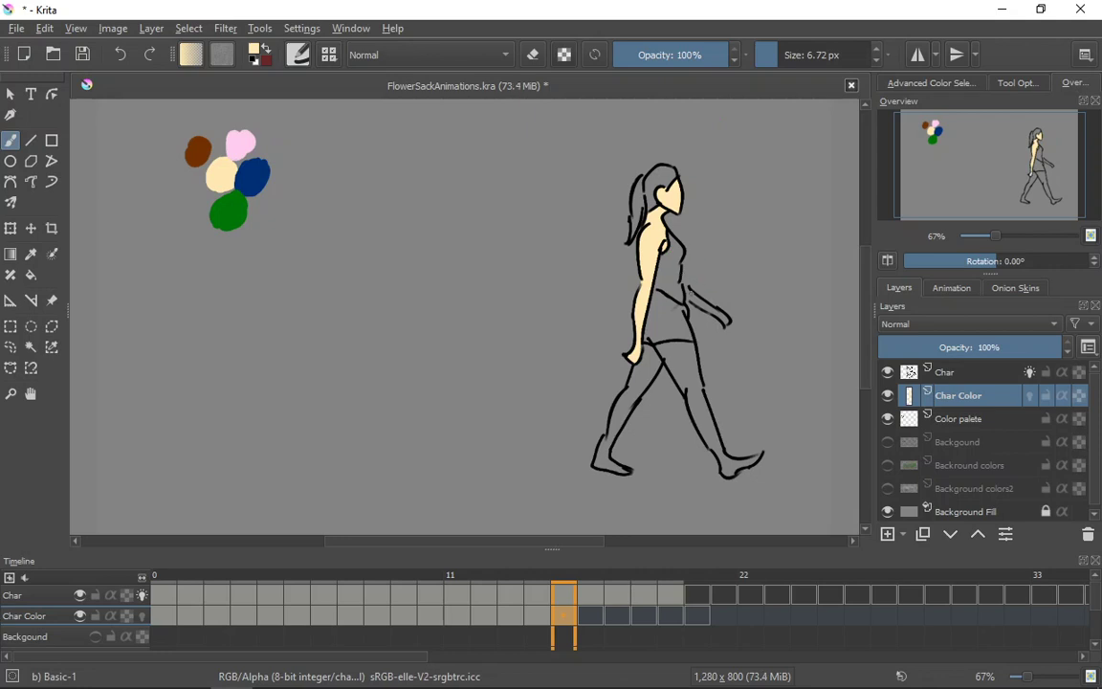
left_click_drag(685, 287, 726, 317)
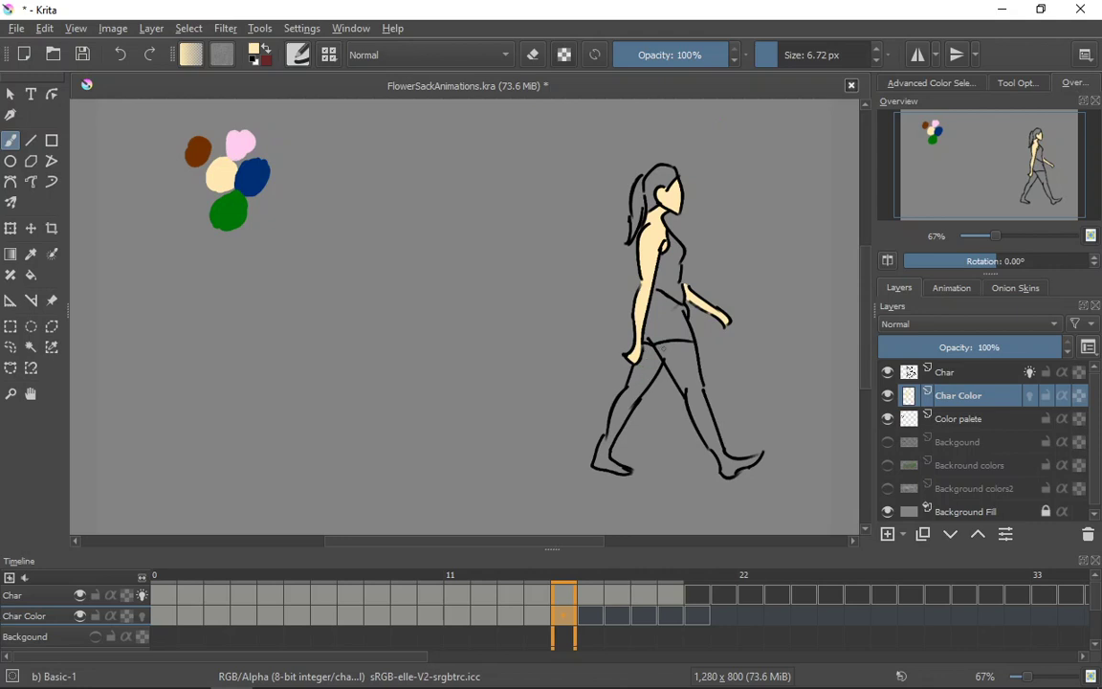
Fill both of the character's legs and feet with the cream skin colour in frame 15
left_click_drag(659, 350, 667, 348)
left_click_drag(690, 345, 693, 355)
mouse_move(692, 356)
left_mouse_down()
mouse_move(700, 392)
mouse_move(688, 408)
mouse_move(719, 337)
mouse_move(685, 358)
mouse_move(681, 350)
mouse_move(691, 363)
mouse_move(677, 348)
mouse_move(675, 365)
mouse_move(665, 348)
mouse_move(693, 395)
mouse_move(692, 360)
mouse_move(708, 421)
mouse_move(700, 404)
mouse_move(708, 417)
mouse_move(691, 402)
mouse_move(707, 418)
mouse_move(693, 410)
mouse_move(726, 462)
left_mouse_up()
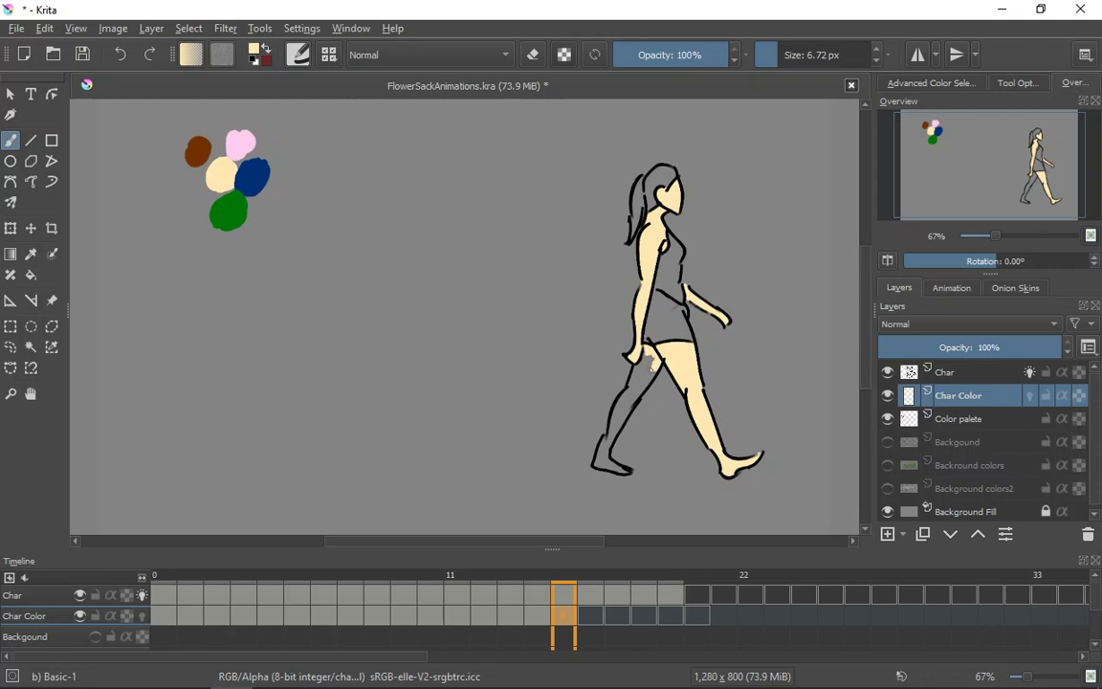
mouse_move(652, 369)
left_mouse_down()
mouse_move(648, 350)
mouse_move(640, 384)
mouse_move(655, 367)
mouse_move(640, 393)
mouse_move(635, 375)
mouse_move(618, 417)
mouse_move(637, 393)
mouse_move(603, 446)
mouse_move(596, 464)
mouse_move(607, 448)
mouse_move(620, 471)
left_mouse_up()
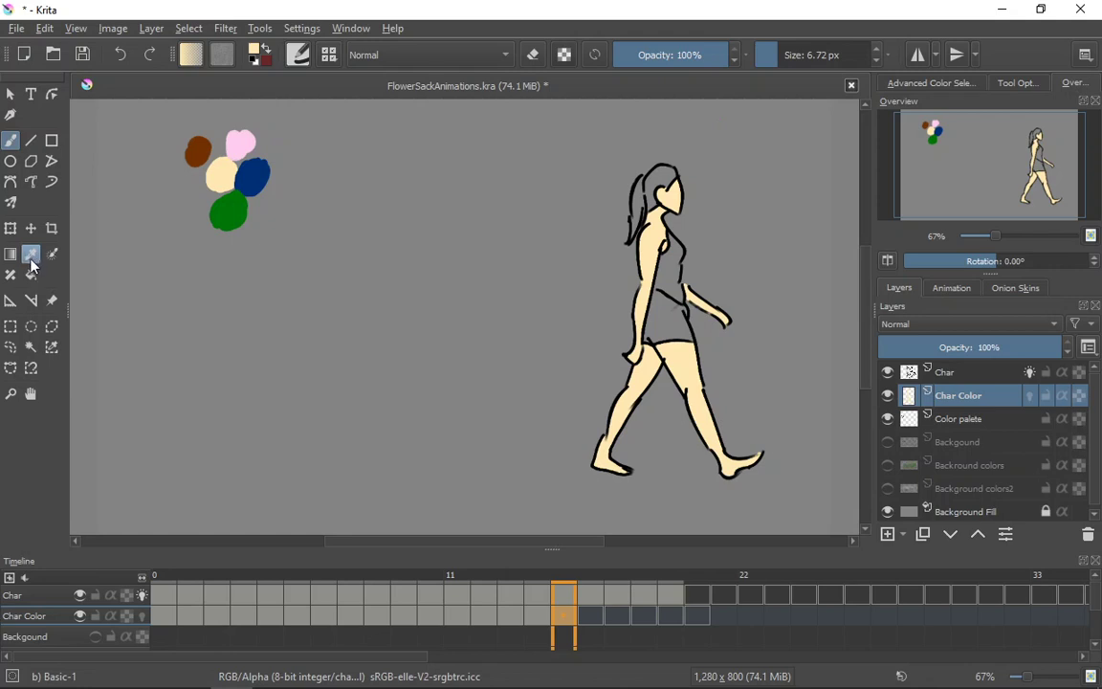
Sample the navy blue swatch and paint the character's tank top with the Freehand Brush in frame 15
left_click(31, 254)
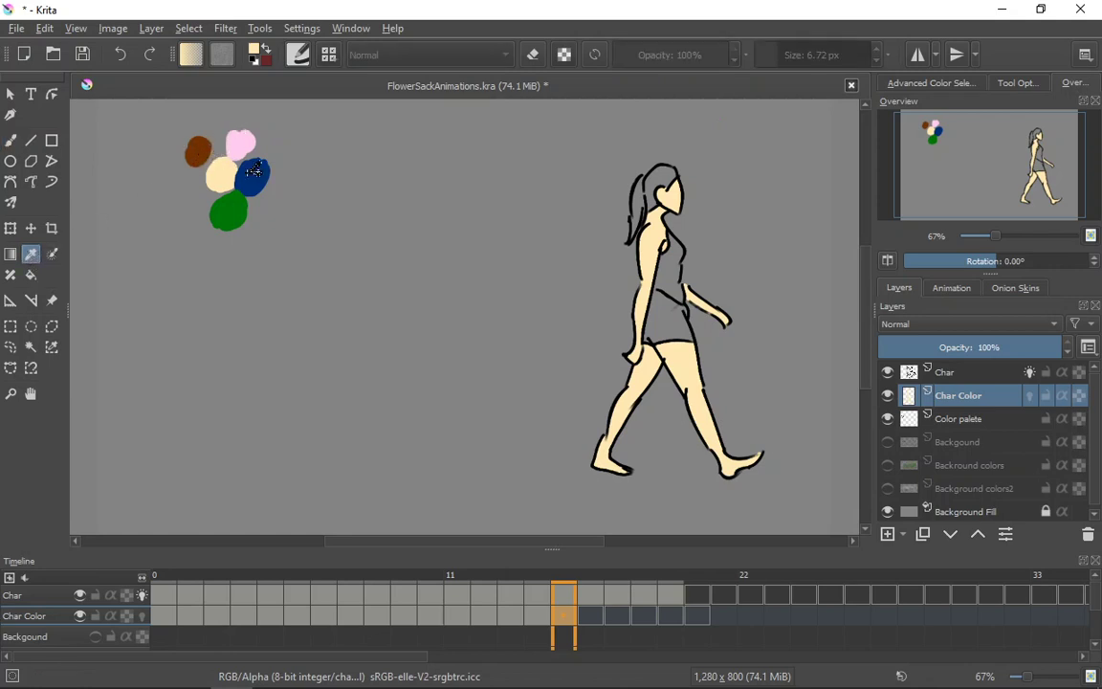
left_click(237, 161)
left_click(14, 144)
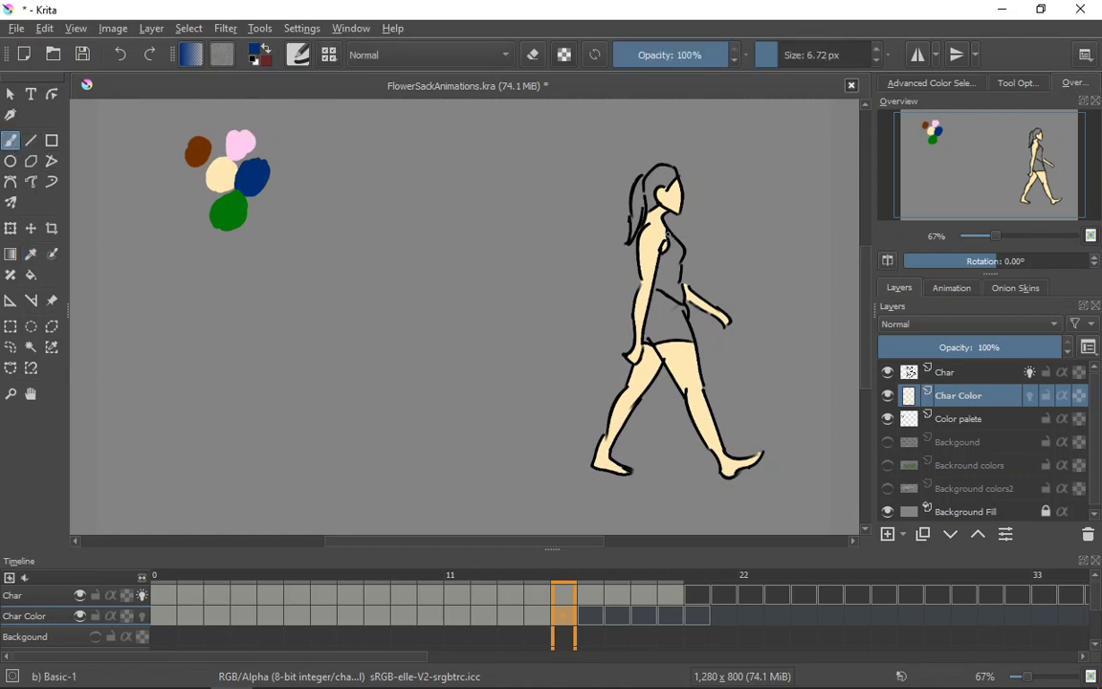
mouse_move(672, 240)
left_mouse_down()
mouse_move(678, 259)
mouse_move(666, 255)
mouse_move(658, 276)
mouse_move(671, 257)
mouse_move(680, 298)
left_mouse_up()
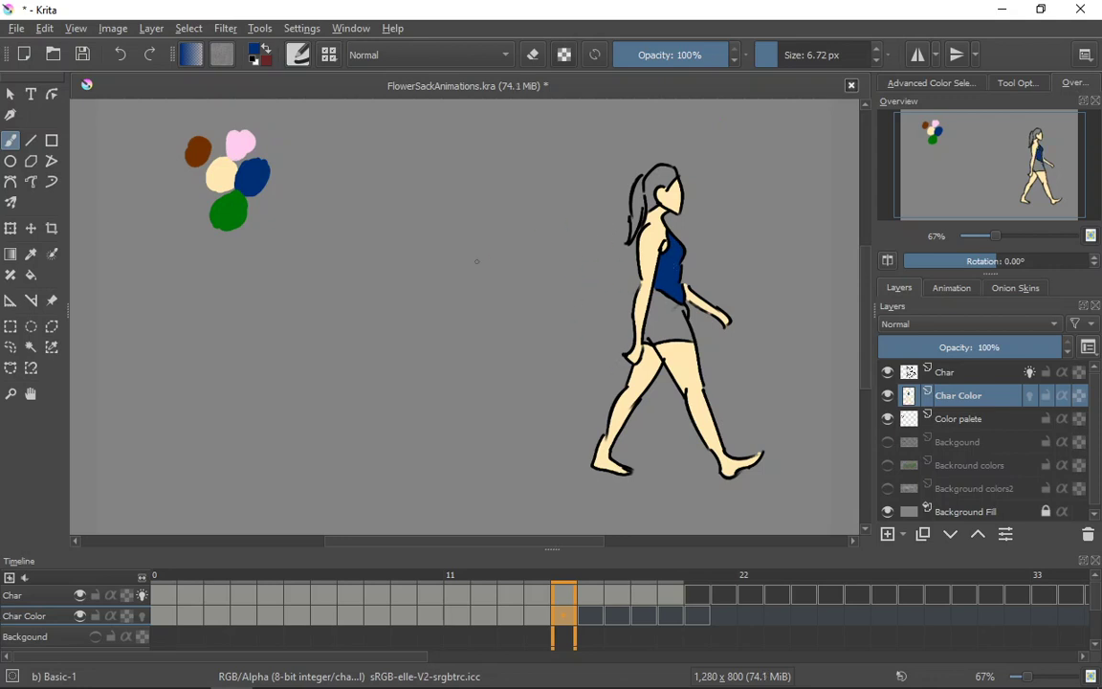
Switch back and forth between the Char Color and Color palete layers to compare the two
left_click(31, 253)
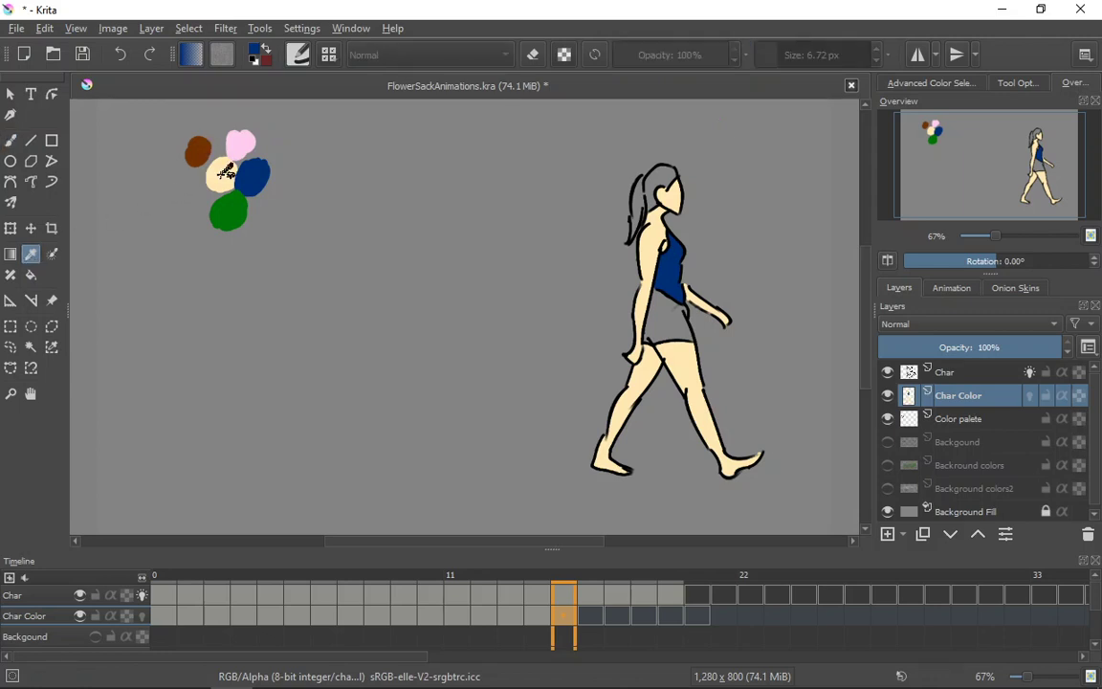
left_click(964, 426)
left_click(972, 402)
left_click(972, 417)
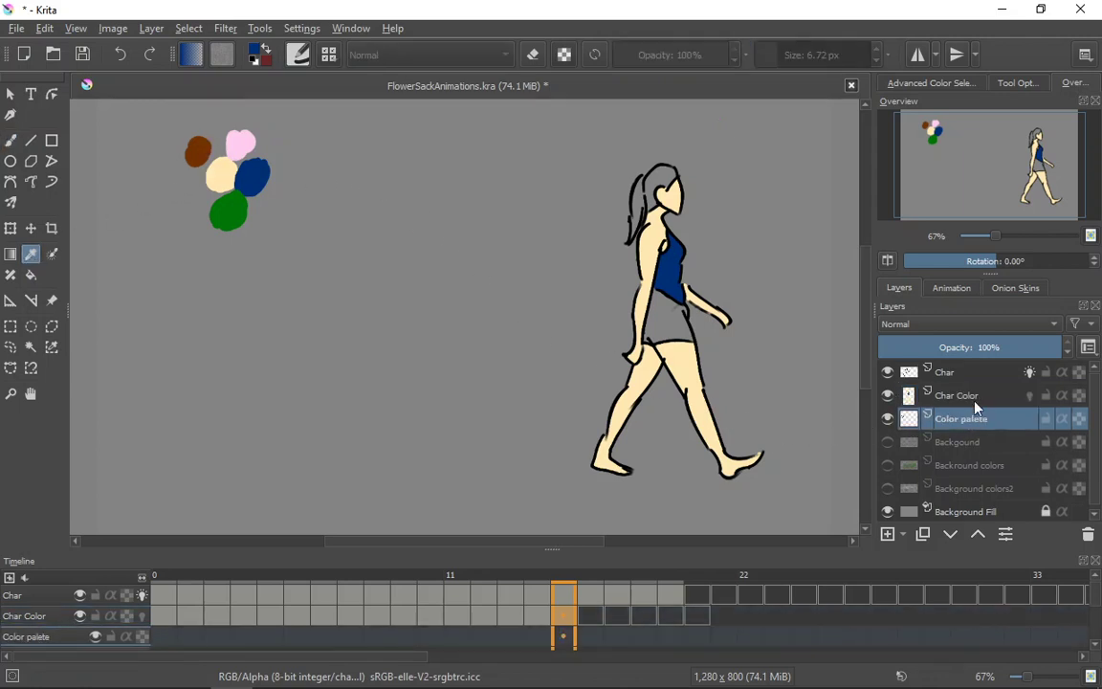
left_click(972, 403)
left_click(974, 419)
left_click(976, 405)
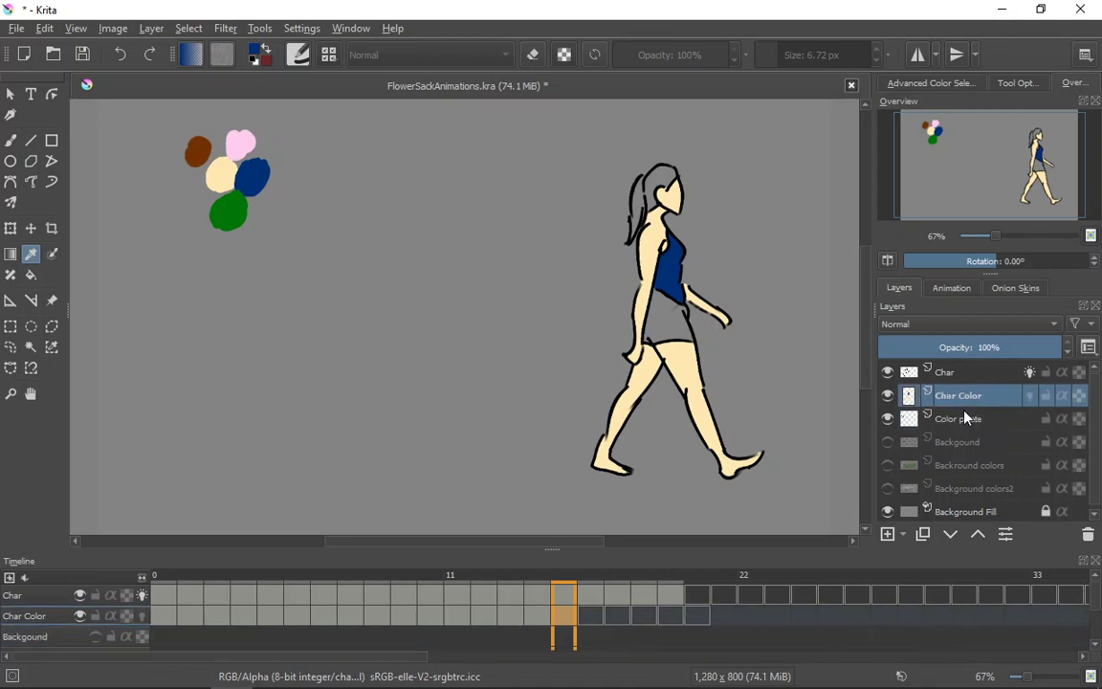
left_click(966, 418)
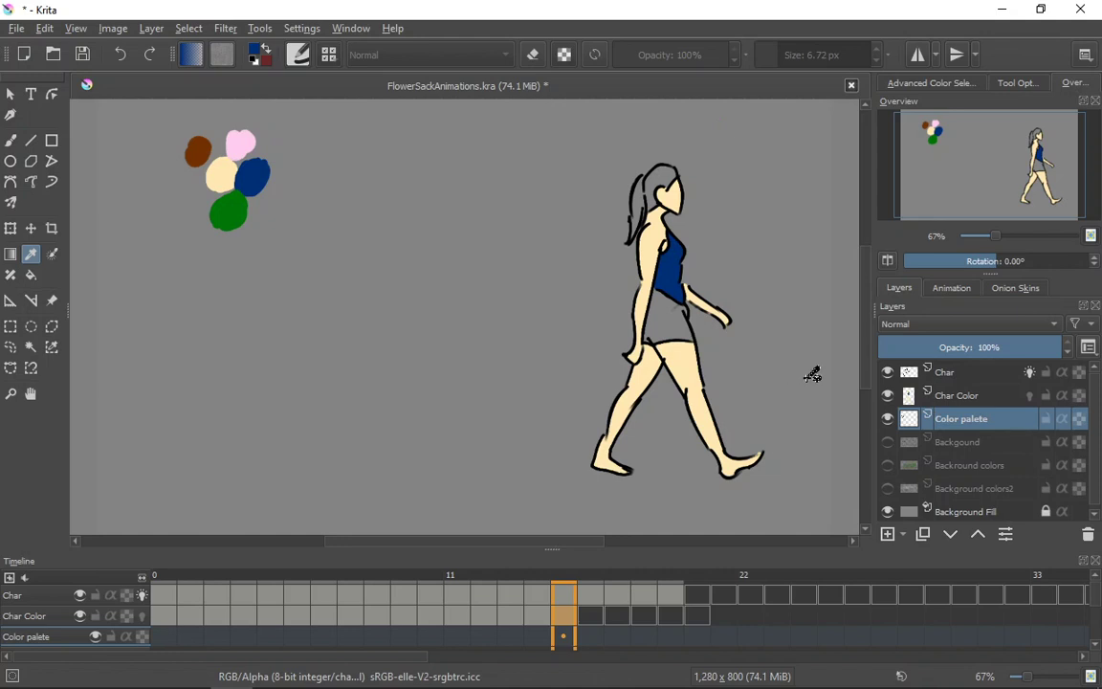
left_click(963, 401)
left_click(949, 426)
left_click(964, 401)
left_click(952, 421)
left_click(954, 402)
On the Color palete layer, brush a small navy test loop between the swatches and the character
left_click(949, 428)
left_click(11, 140)
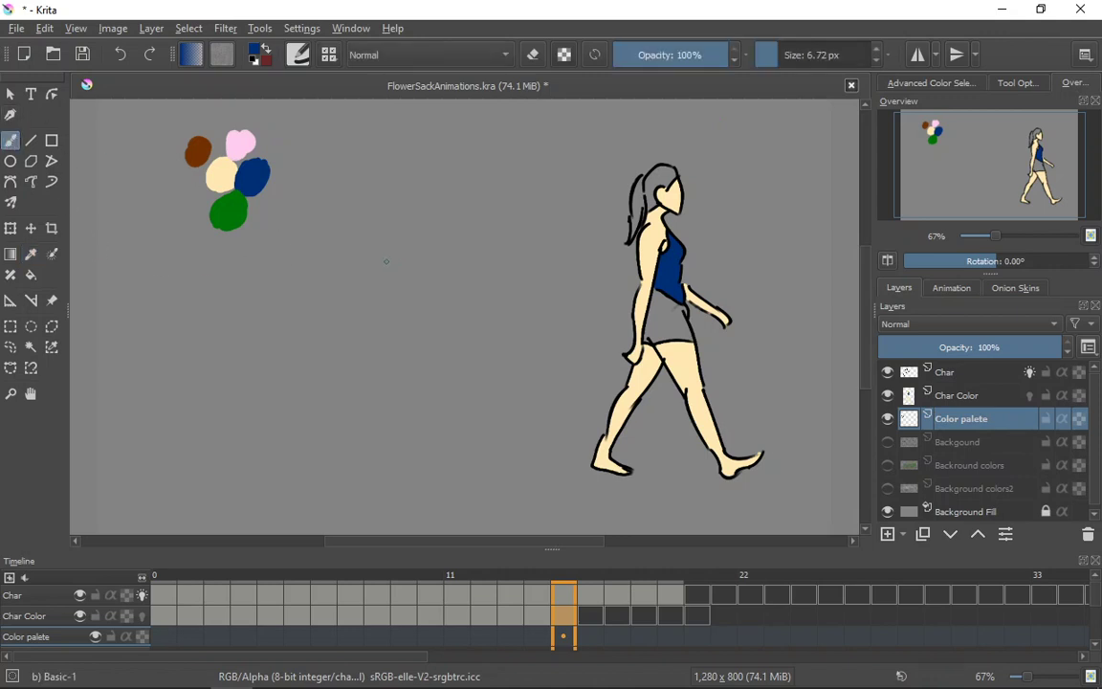
left_click_drag(386, 262, 394, 289)
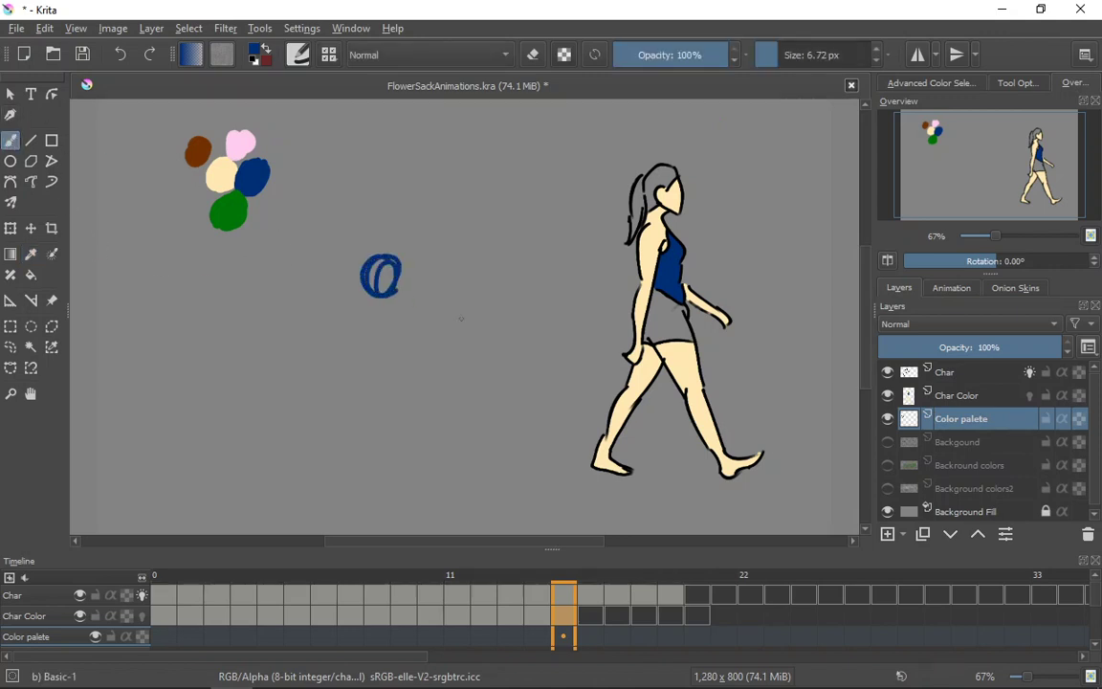
Select the Char Color layer and toggle its visibility off and on to check what it contains
left_click(958, 398)
left_click(890, 395)
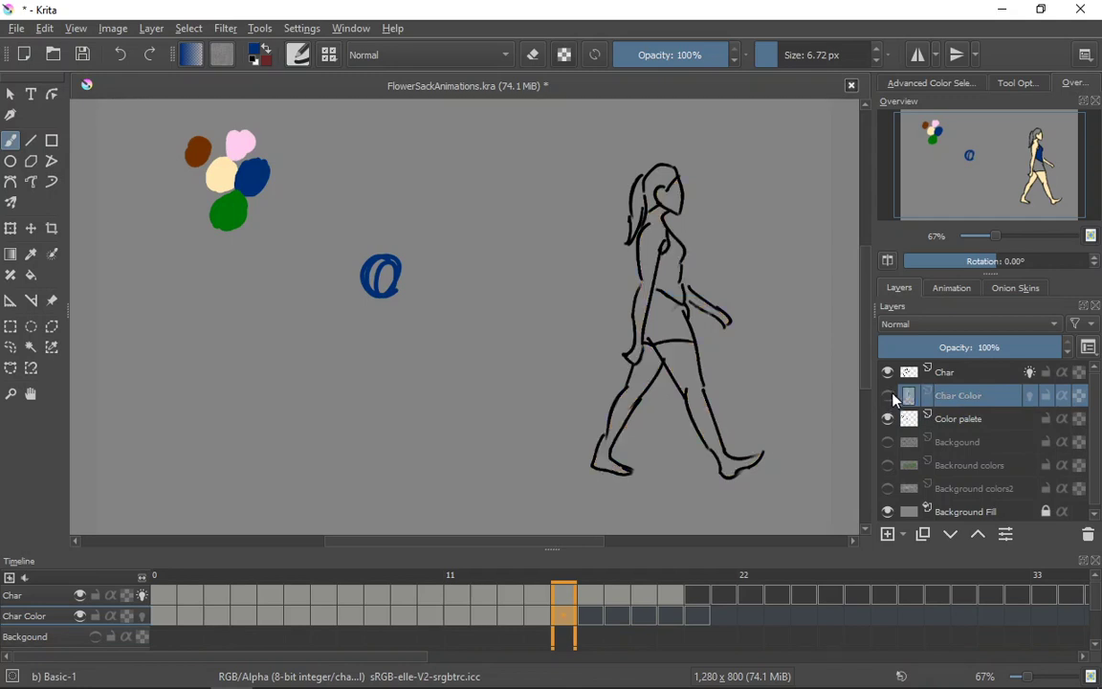
left_click(890, 396)
left_click(889, 396)
left_click(889, 396)
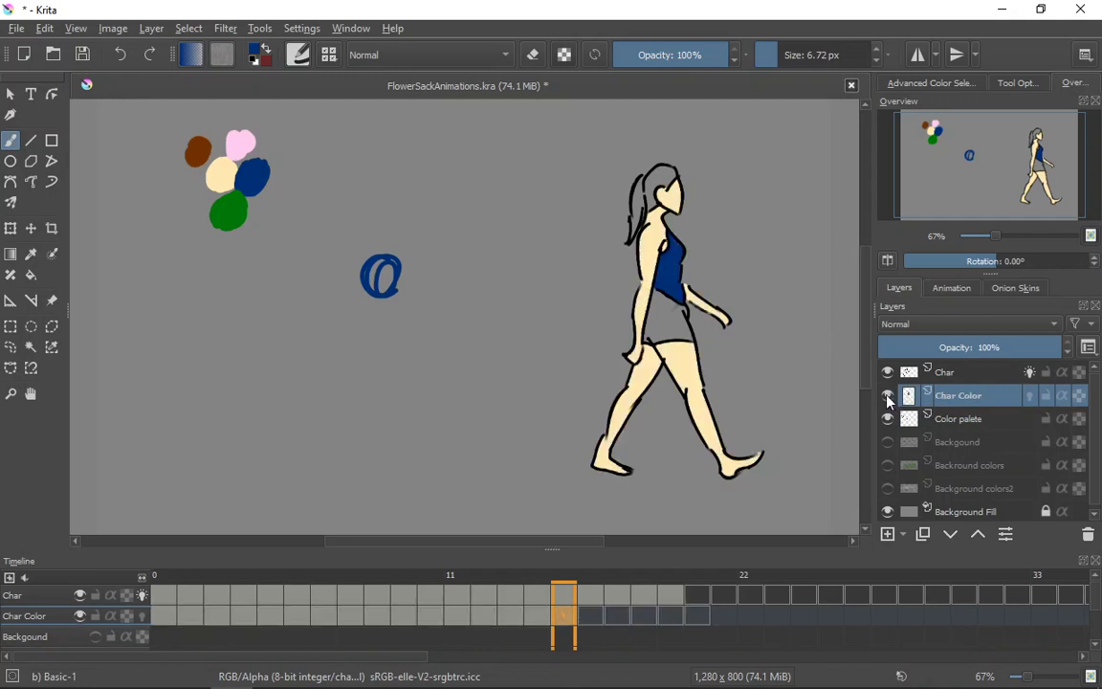
left_click(888, 396)
left_click(888, 396)
left_click(888, 396)
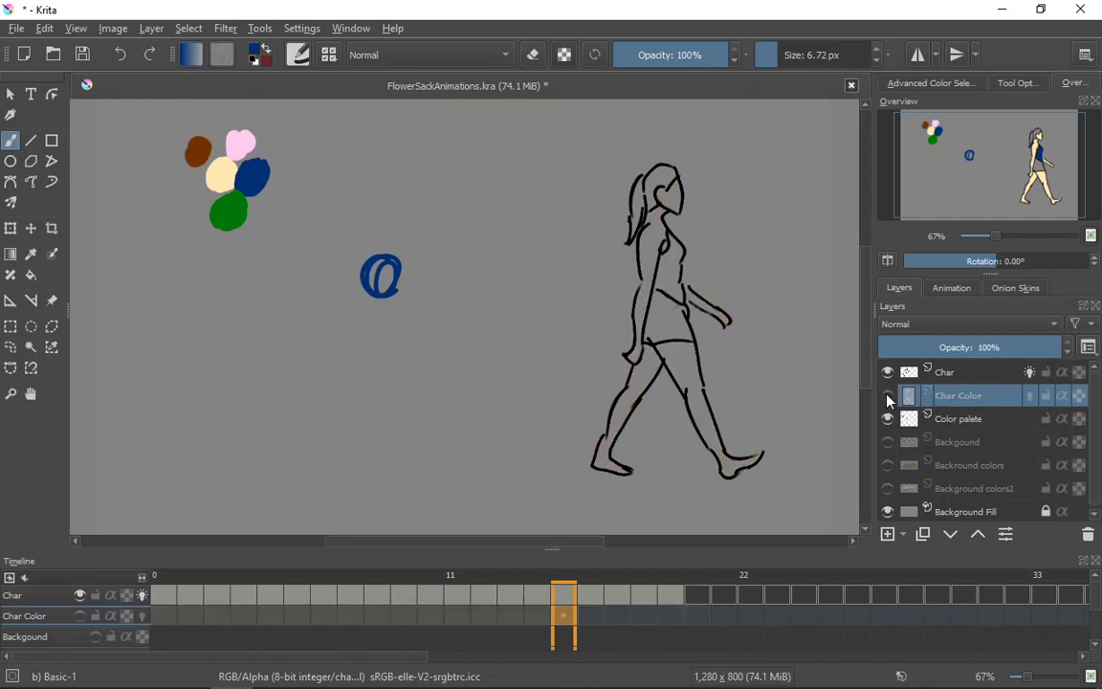
left_click(887, 396)
Toggle the Color palete layer's visibility off and on to check which artwork belongs to it
left_click(888, 419)
left_click(889, 418)
left_click(888, 419)
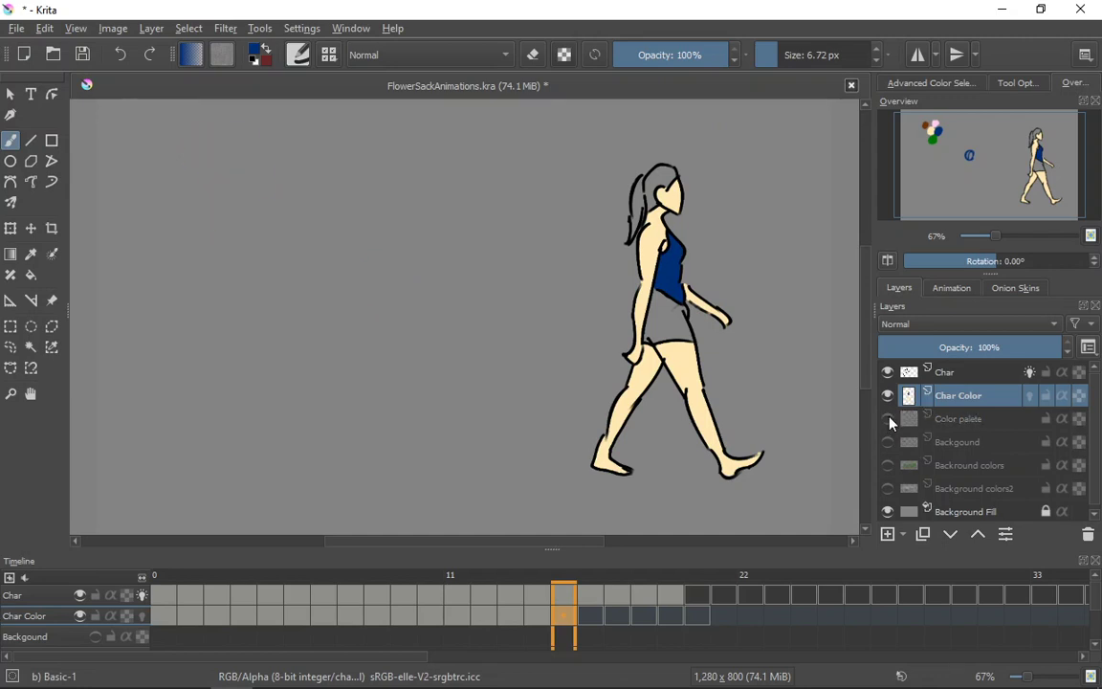
left_click(888, 419)
left_click(888, 419)
left_click(889, 419)
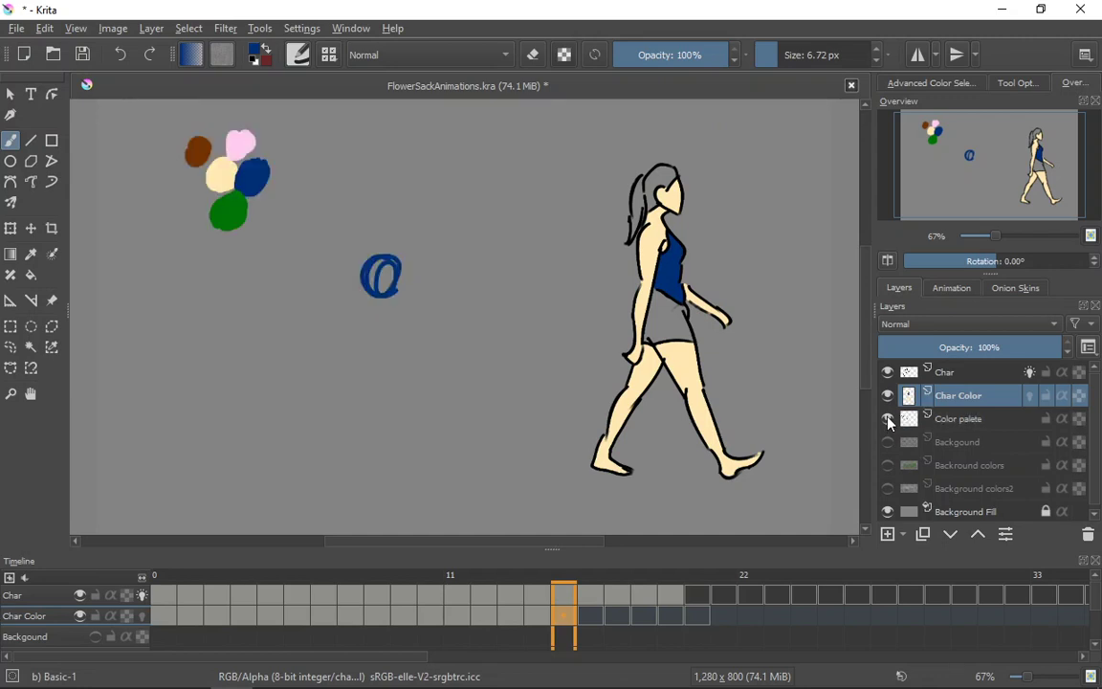
Flip between frames 14 and 15 to check how the palette layer behaves across animation frames
left_click(538, 617)
left_click(565, 611)
left_click(543, 614)
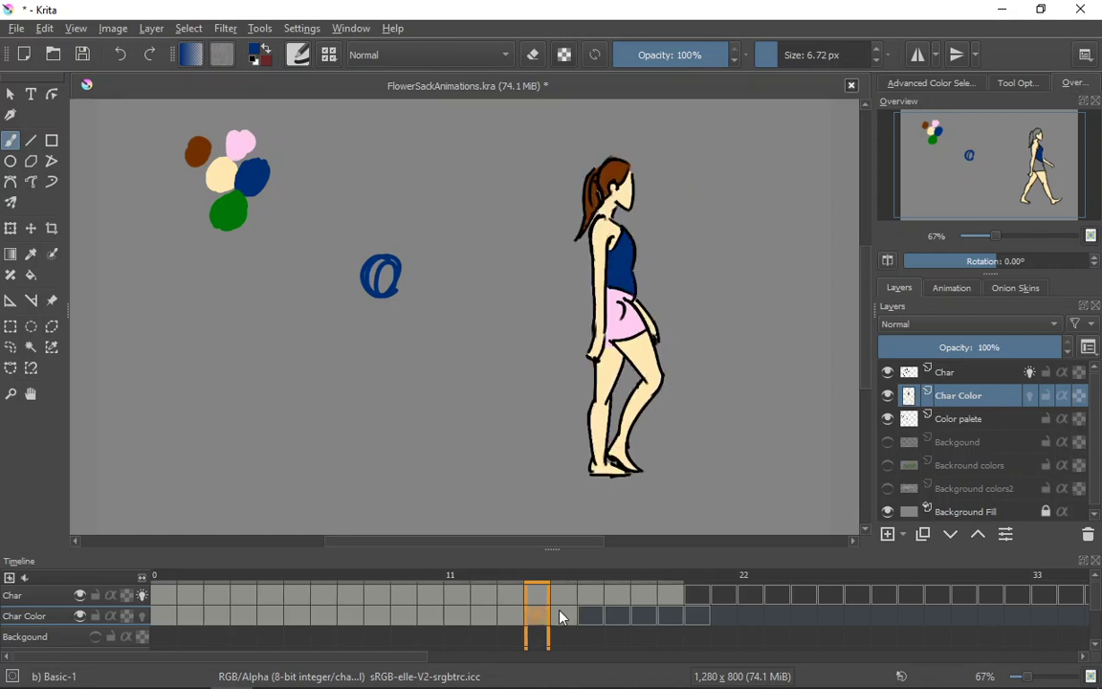
left_click(562, 617)
left_click(539, 617)
left_click(563, 617)
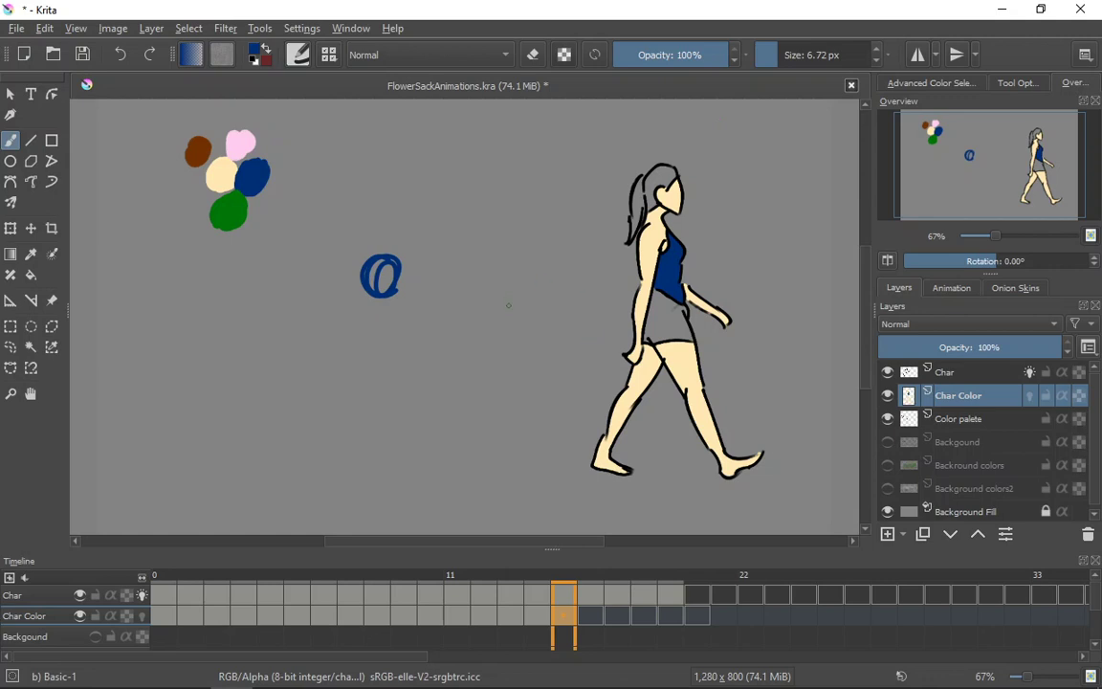
On the Color palete layer, choose the Eraser Small preset and erase the navy test loop
left_click(964, 419)
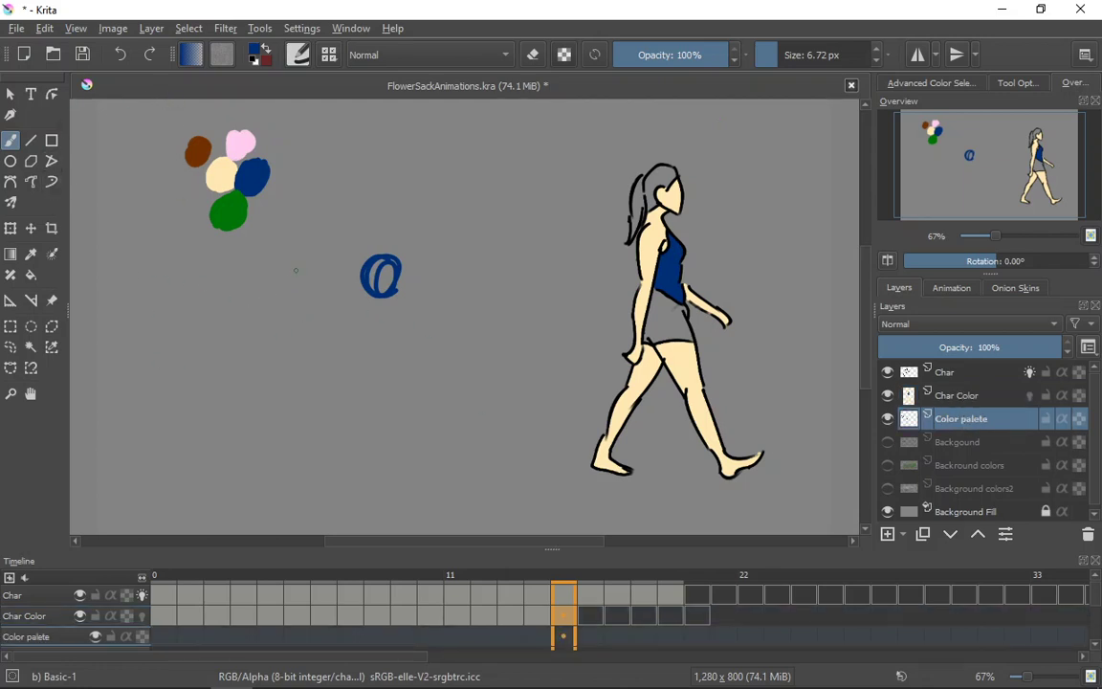
left_click_drag(215, 219, 221, 233)
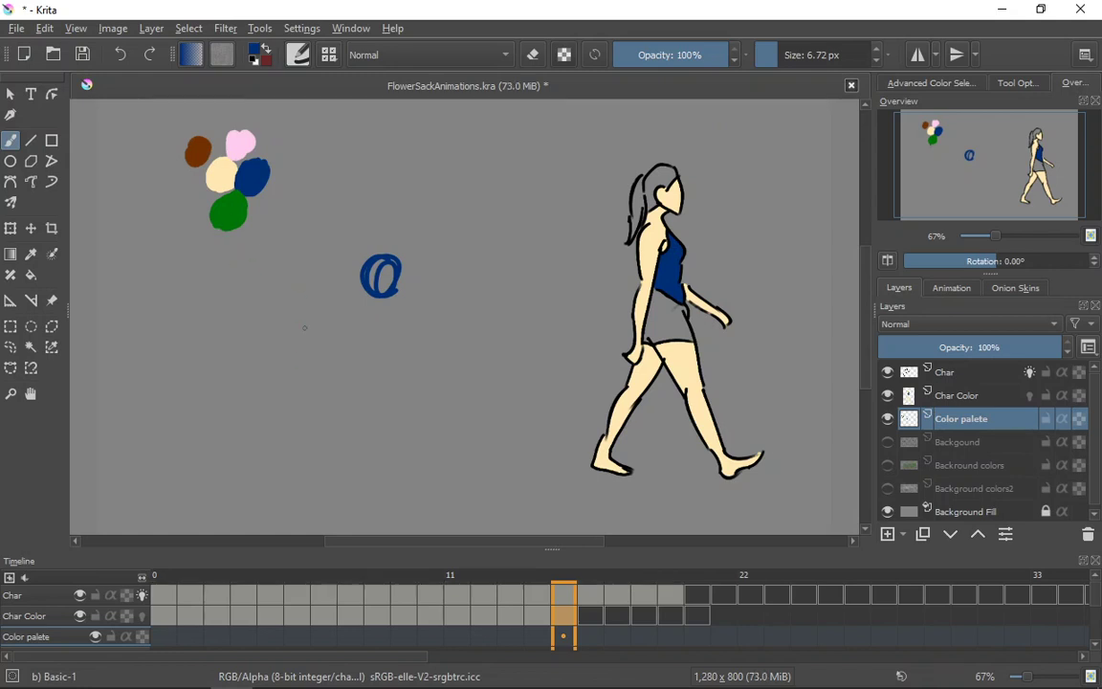
right_click(272, 302)
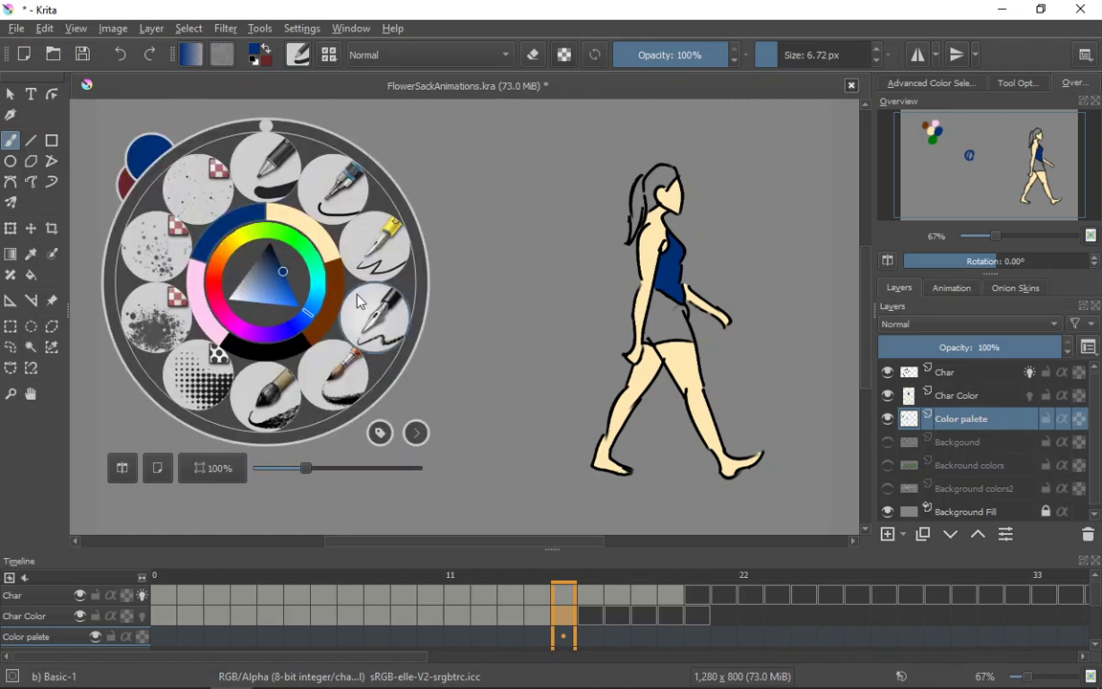
left_click(380, 432)
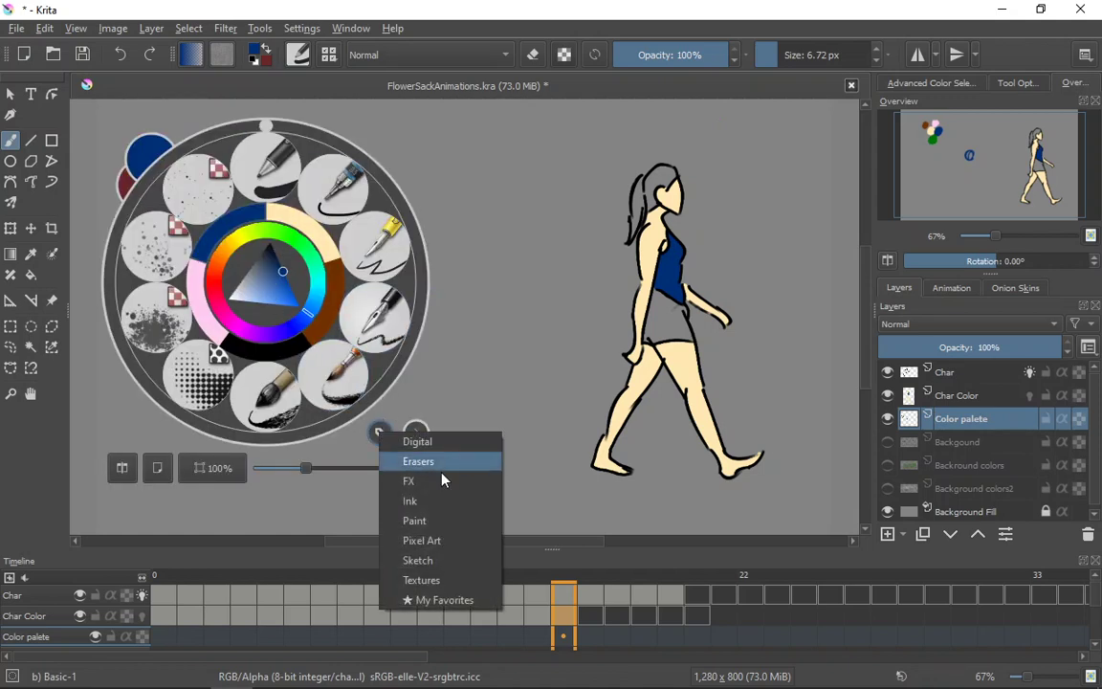
left_click(407, 461)
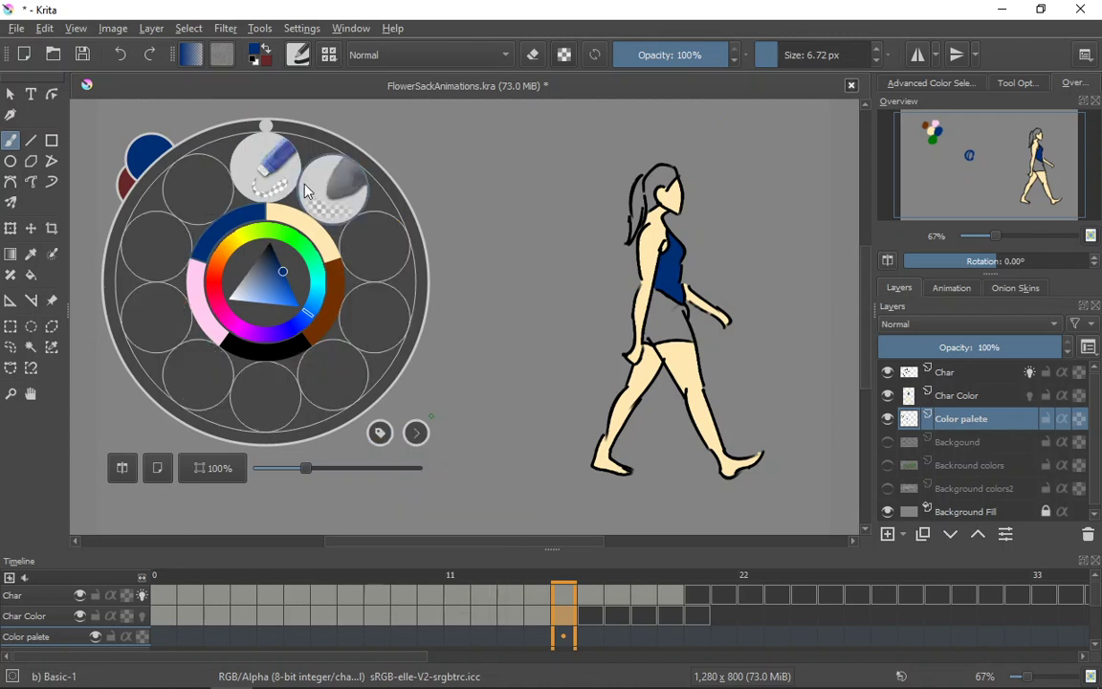
left_click(253, 160)
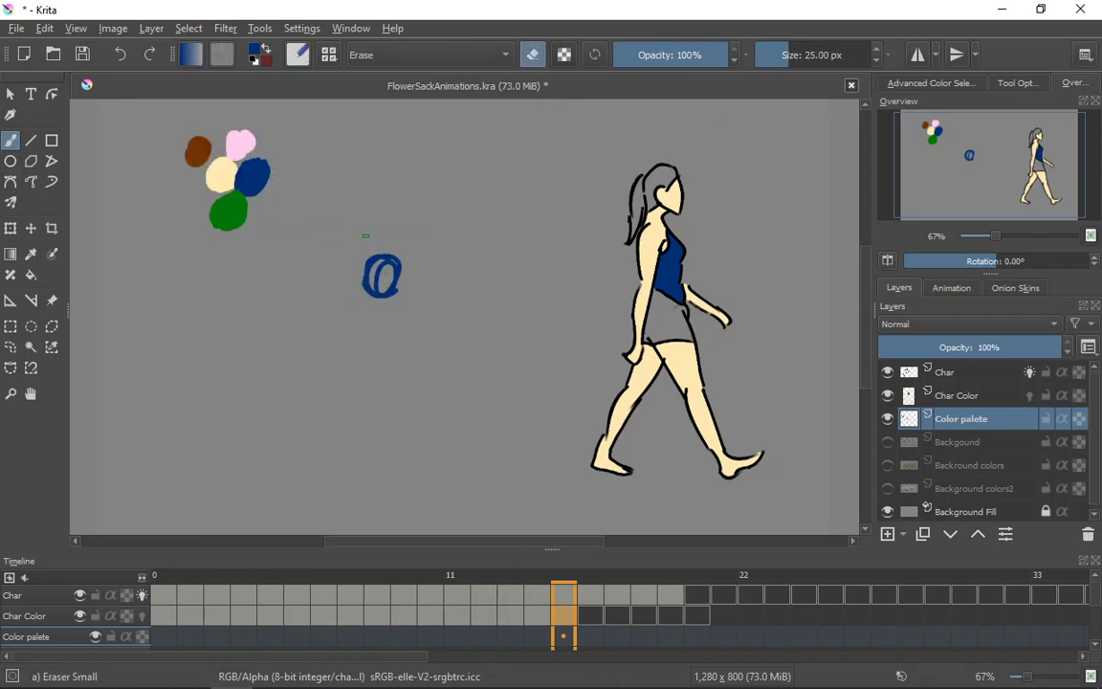
mouse_move(367, 238)
left_mouse_down()
mouse_move(366, 328)
mouse_move(379, 225)
mouse_move(370, 306)
mouse_move(386, 244)
mouse_move(381, 323)
mouse_move(409, 229)
mouse_move(389, 254)
left_mouse_up()
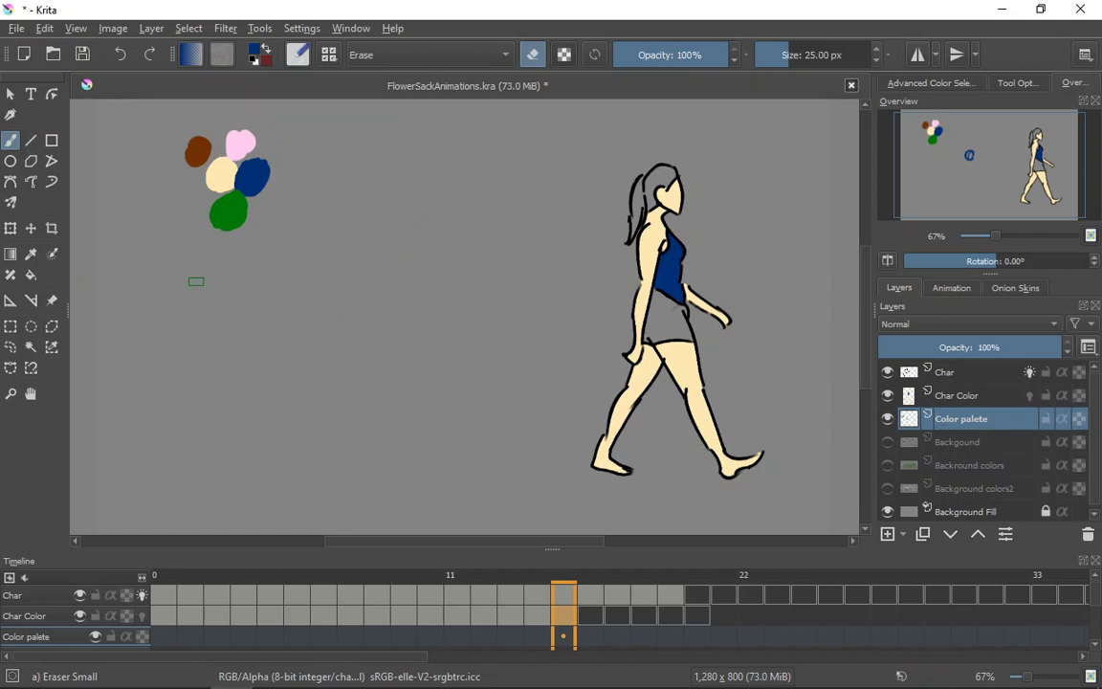
Make the Char Color layer active and load the Basic-1 brush from the Ink presets
left_click(966, 395)
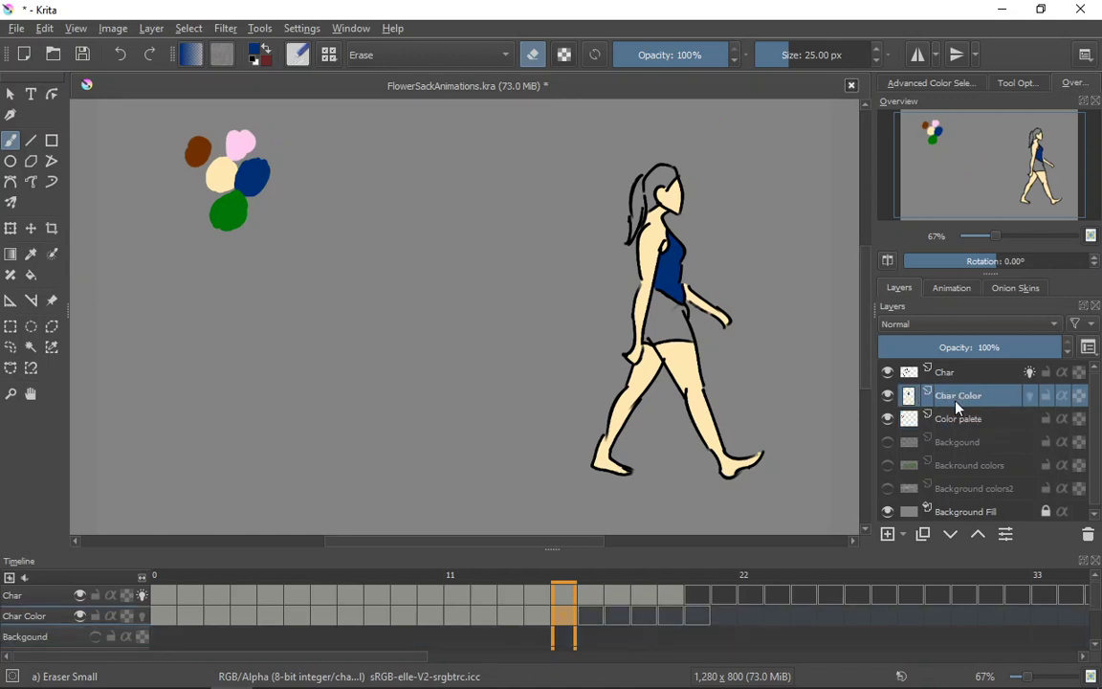
left_click(904, 415)
left_click(968, 398)
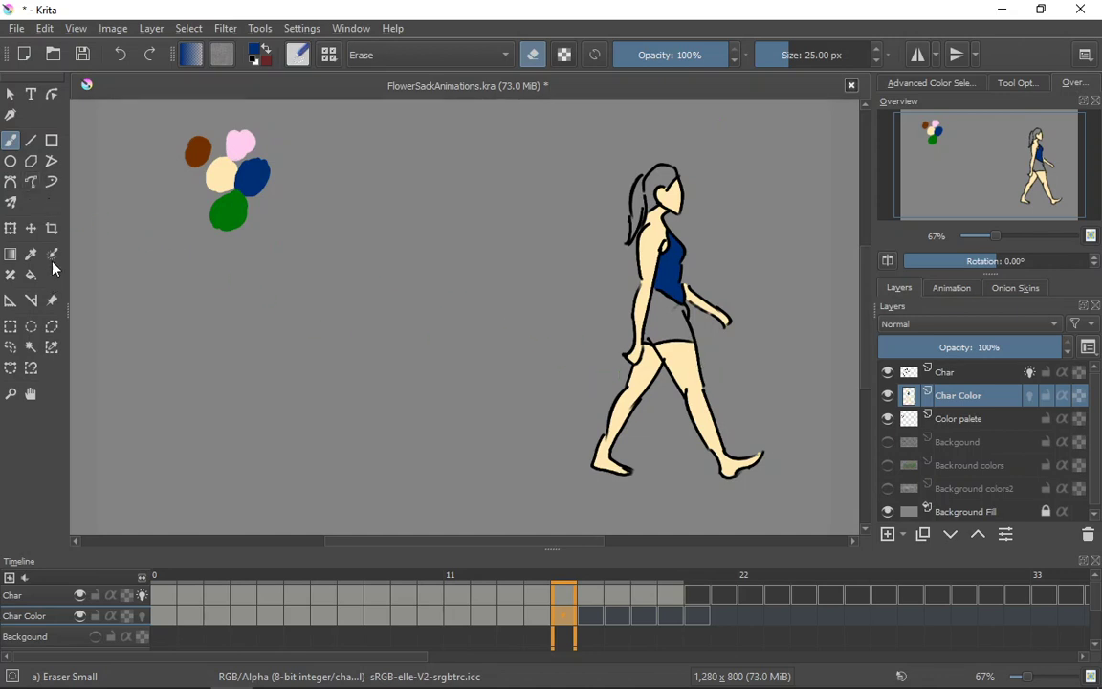
right_click(317, 307)
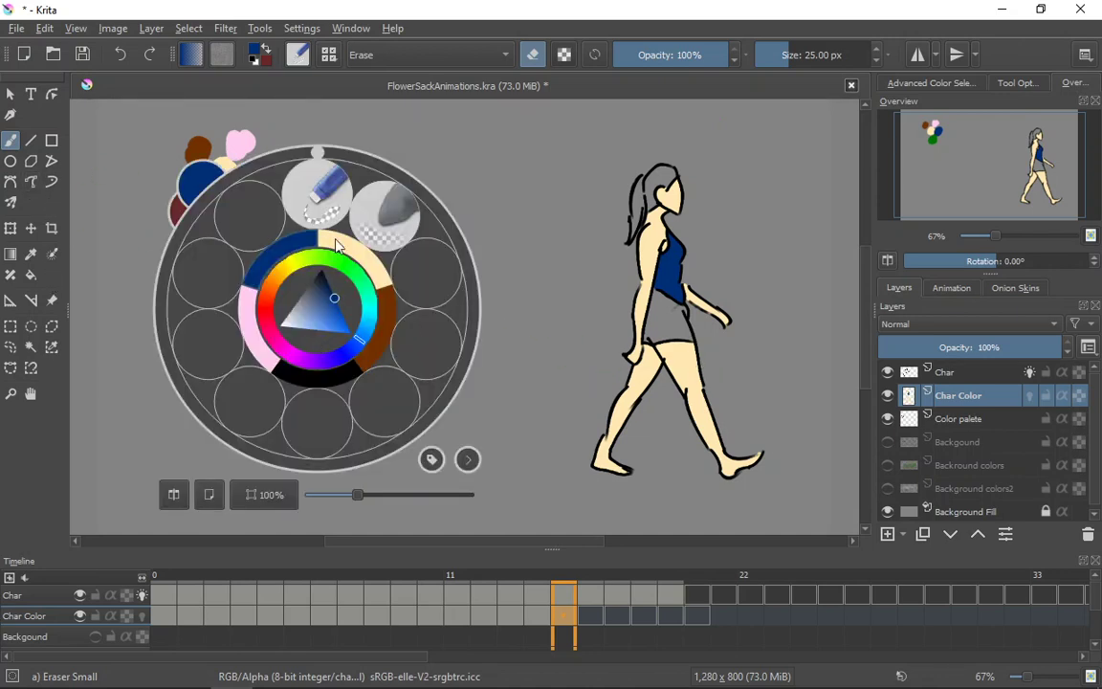
left_click(435, 460)
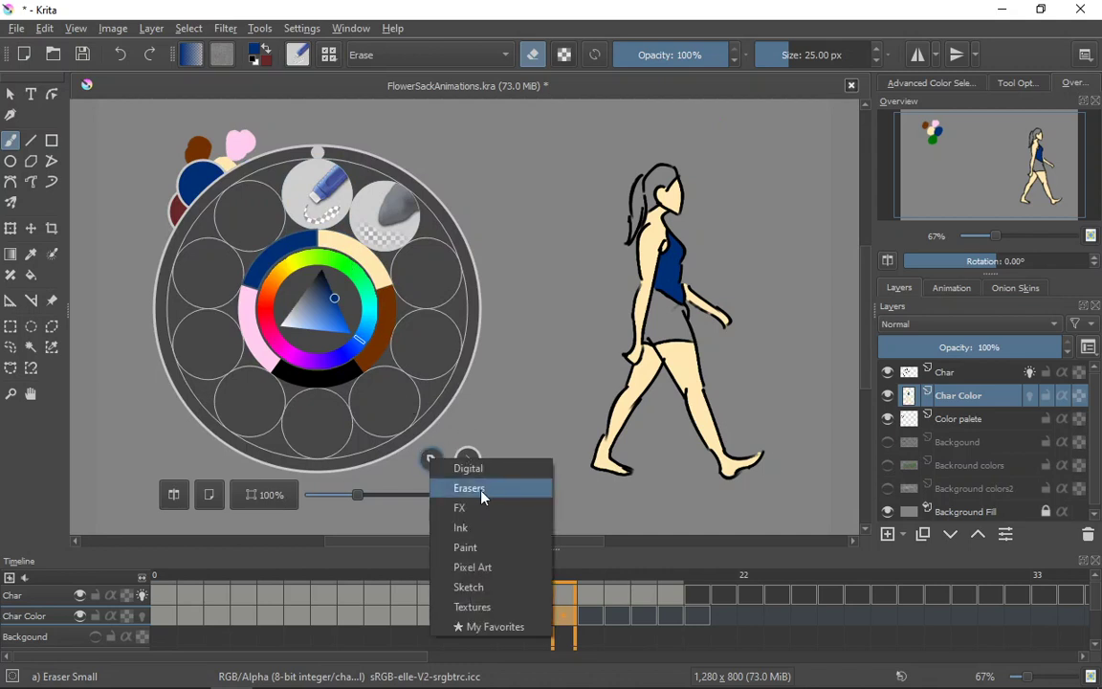
left_click(473, 548)
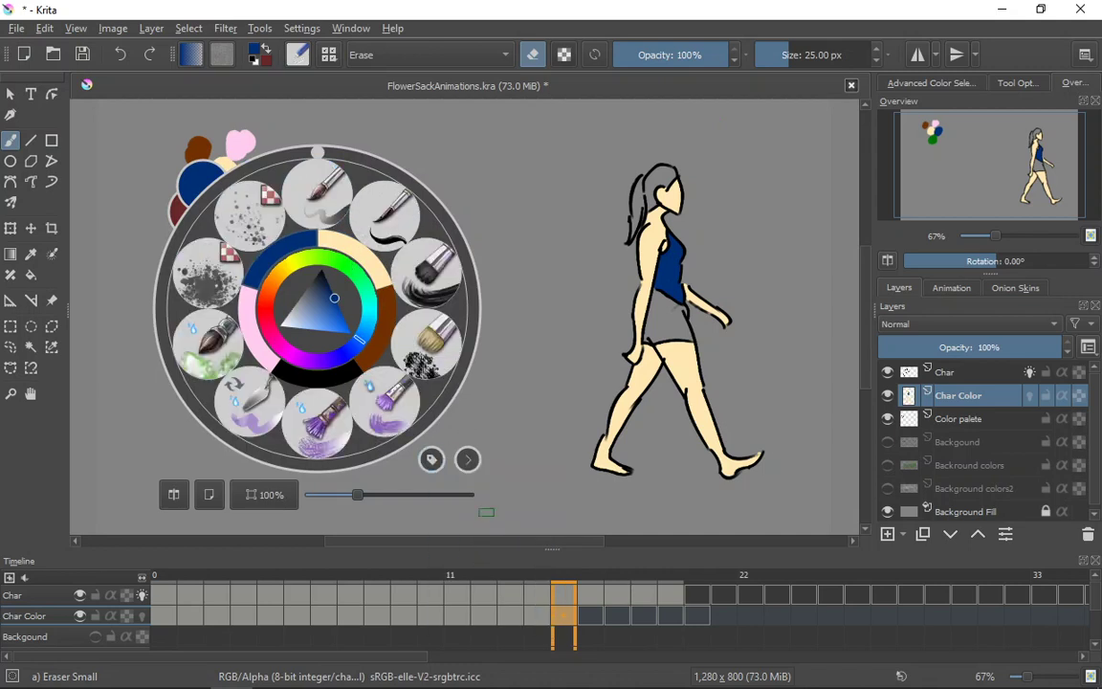
left_click(431, 459)
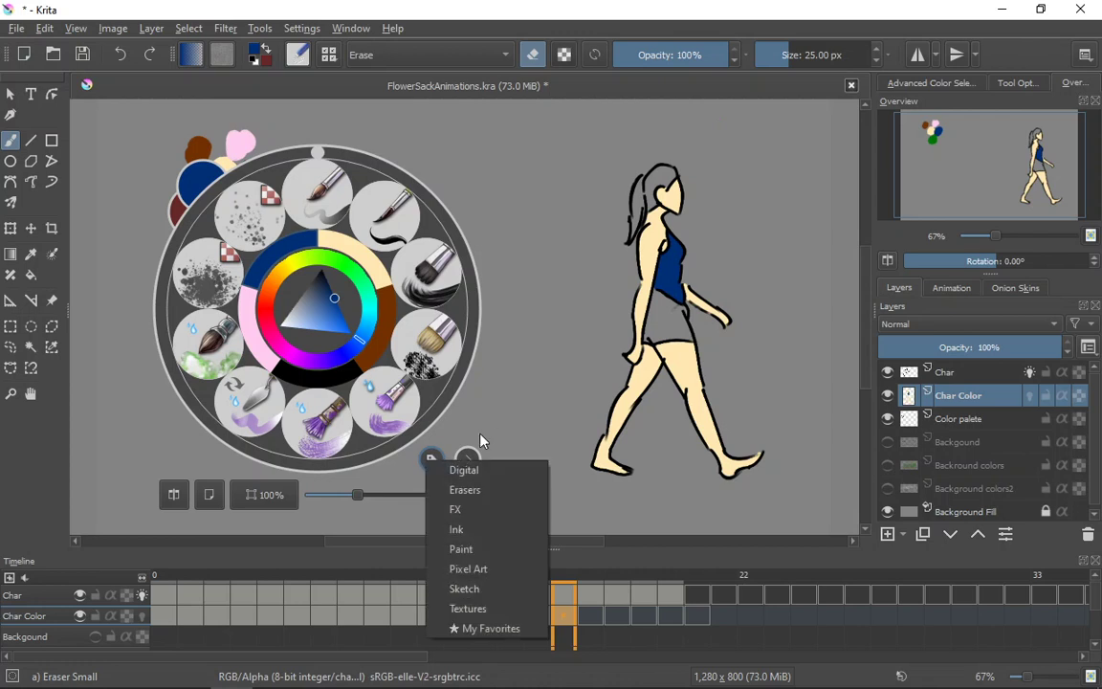
left_click(468, 529)
left_click(328, 210)
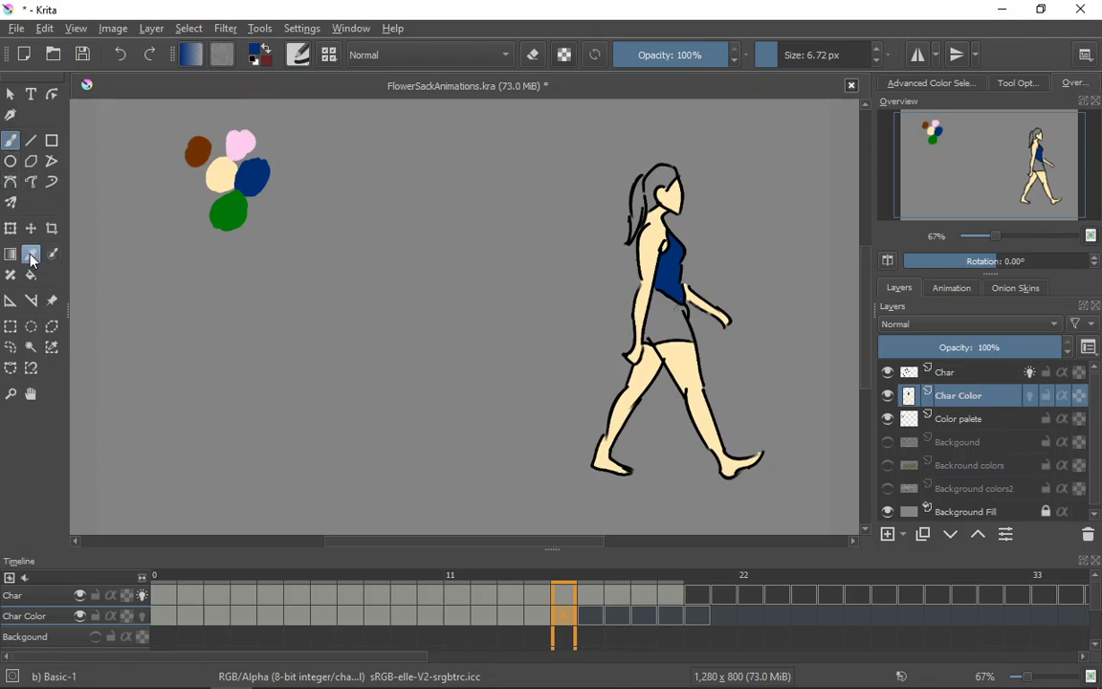
Sample the pink palette swatch and paint the character's shorts on frame 15 of the Char Color layer
left_click(31, 259)
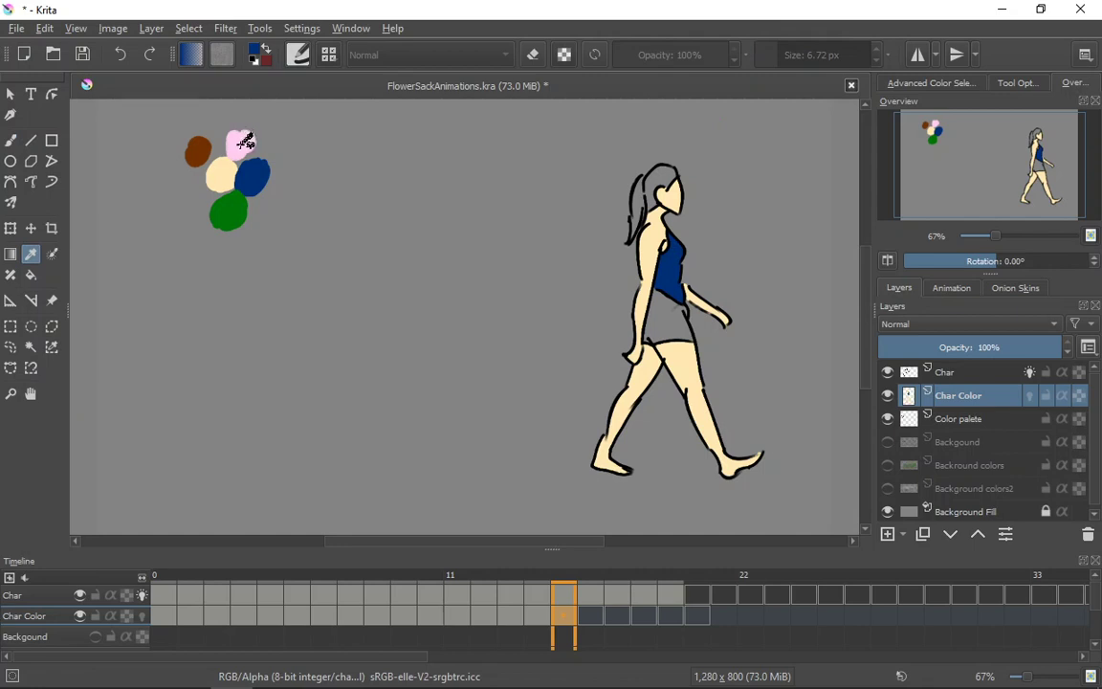
left_click(244, 141)
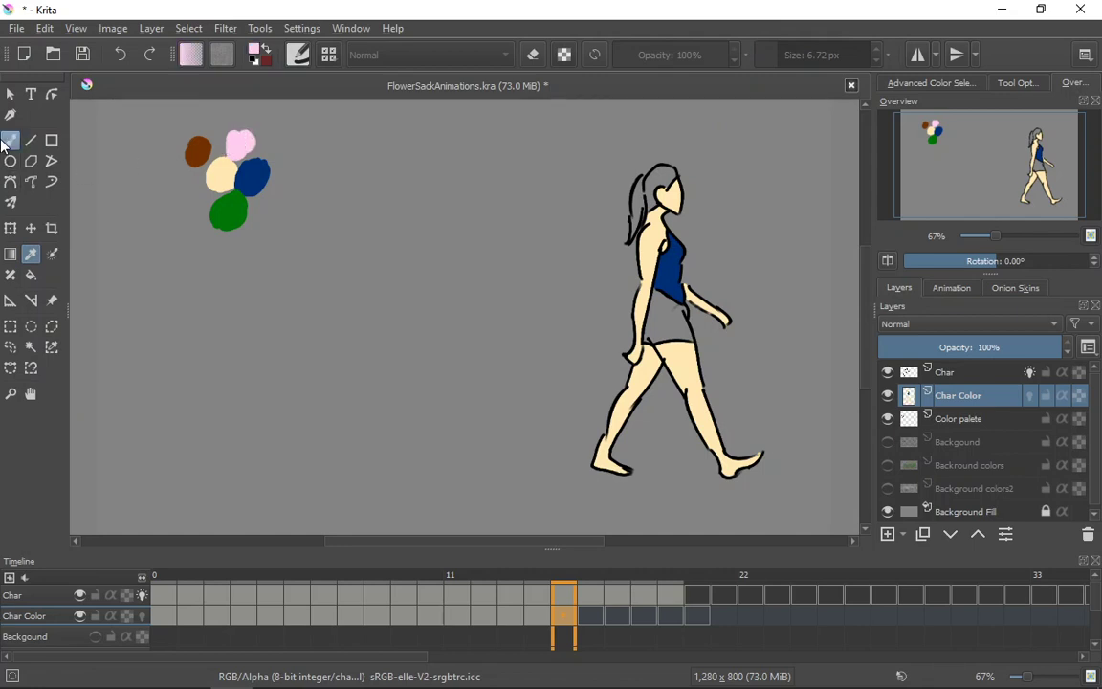
left_click(8, 142)
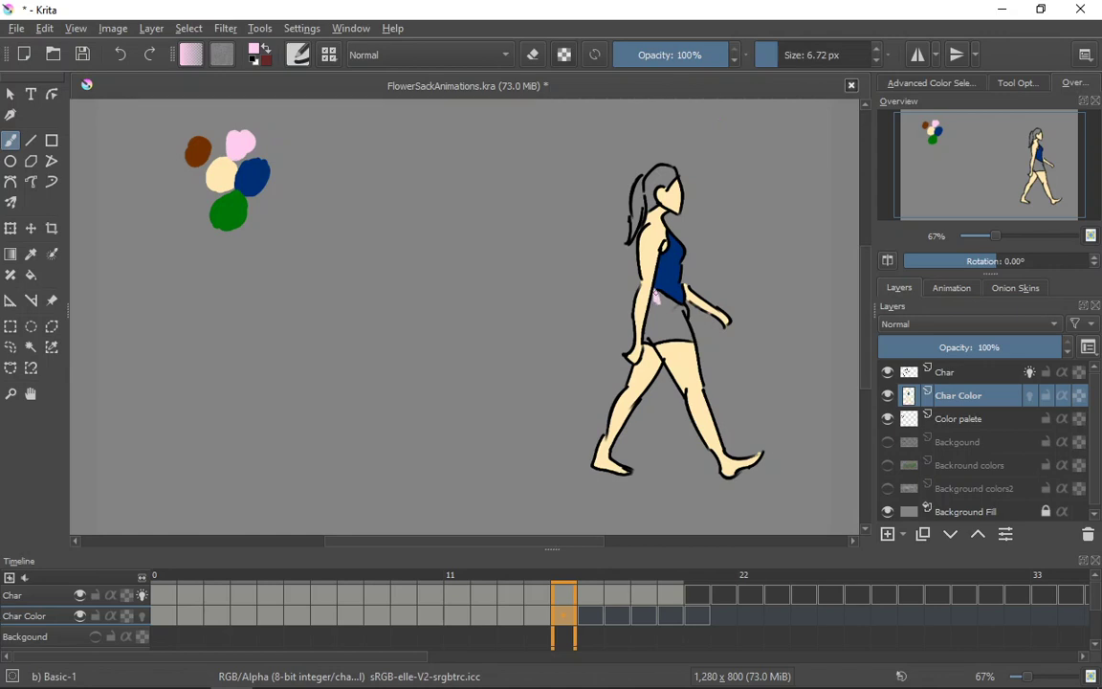
mouse_move(658, 298)
left_mouse_down()
mouse_move(665, 320)
mouse_move(663, 299)
mouse_move(687, 328)
left_mouse_up()
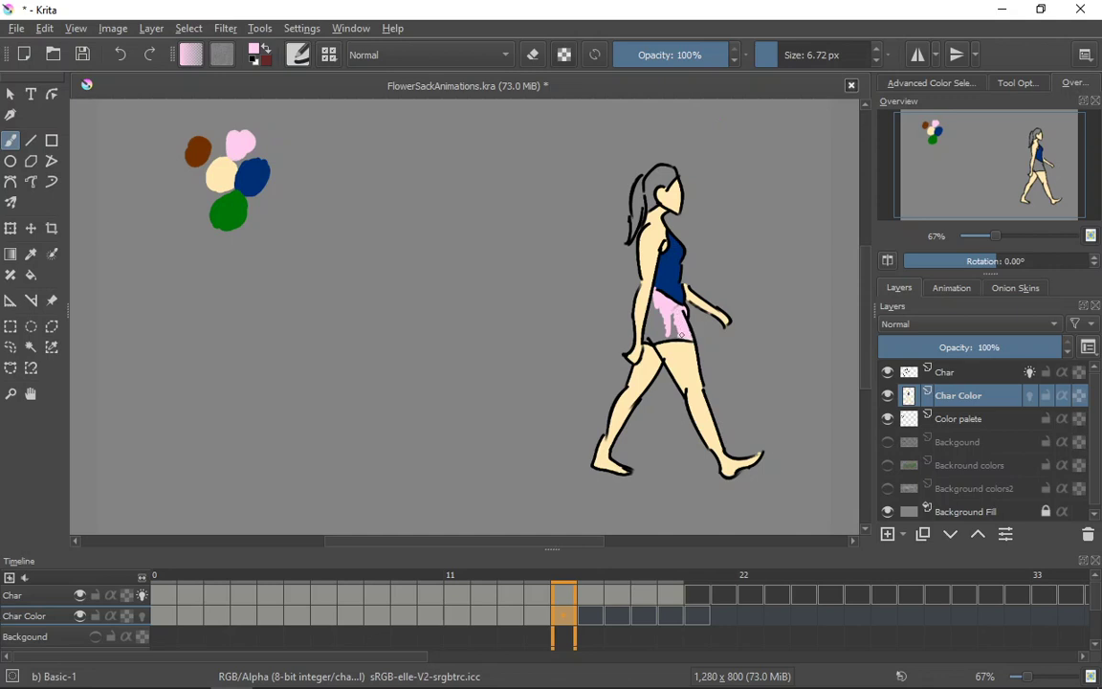
mouse_move(681, 334)
left_mouse_down()
mouse_move(654, 300)
mouse_move(664, 335)
left_mouse_up()
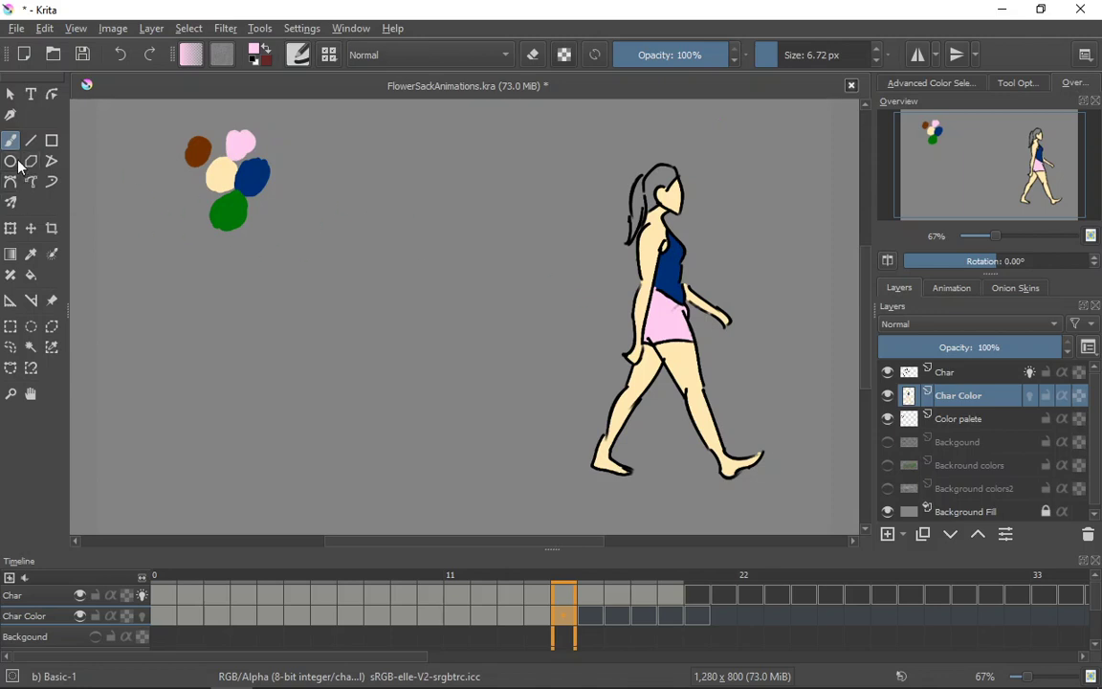
Sample the navy palette swatch and touch up the character's top with the brush
left_click(35, 256)
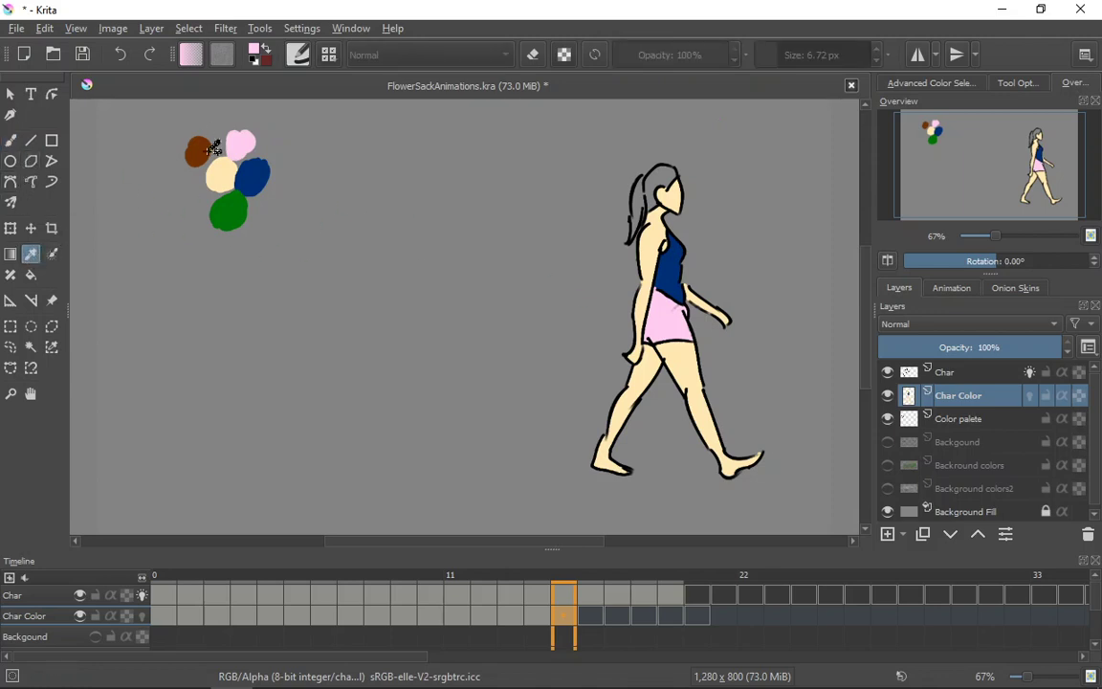
left_click(251, 174)
left_click(14, 143)
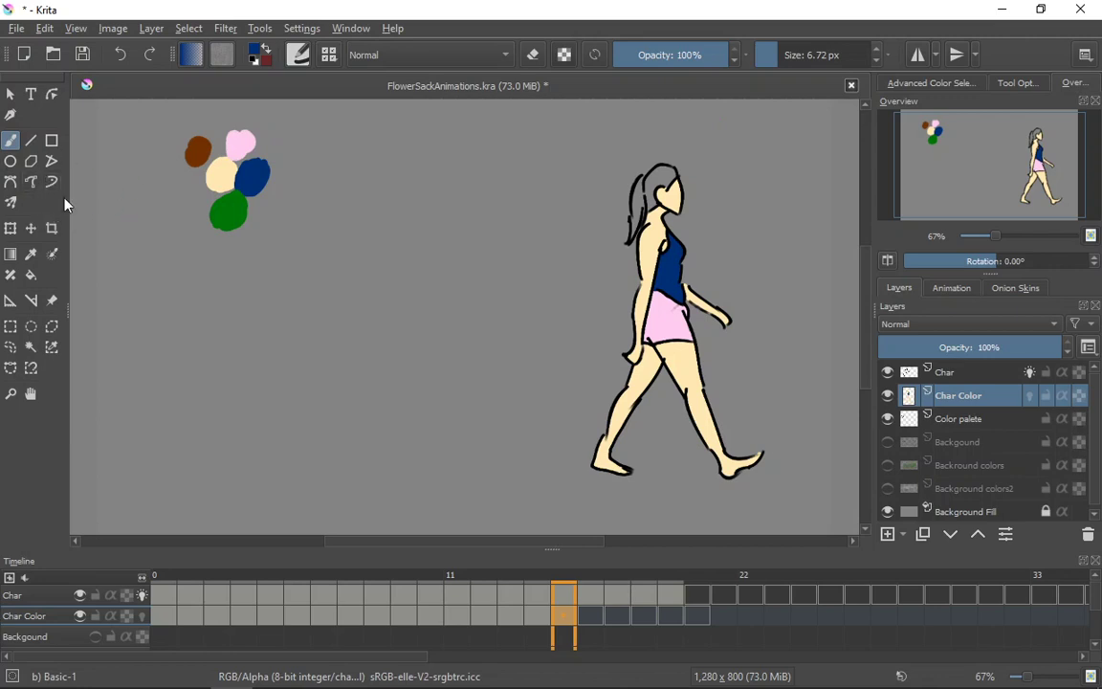
Sample the brown palette swatch and paint the hair and ponytail on frame 15
left_click(31, 253)
left_click(196, 146)
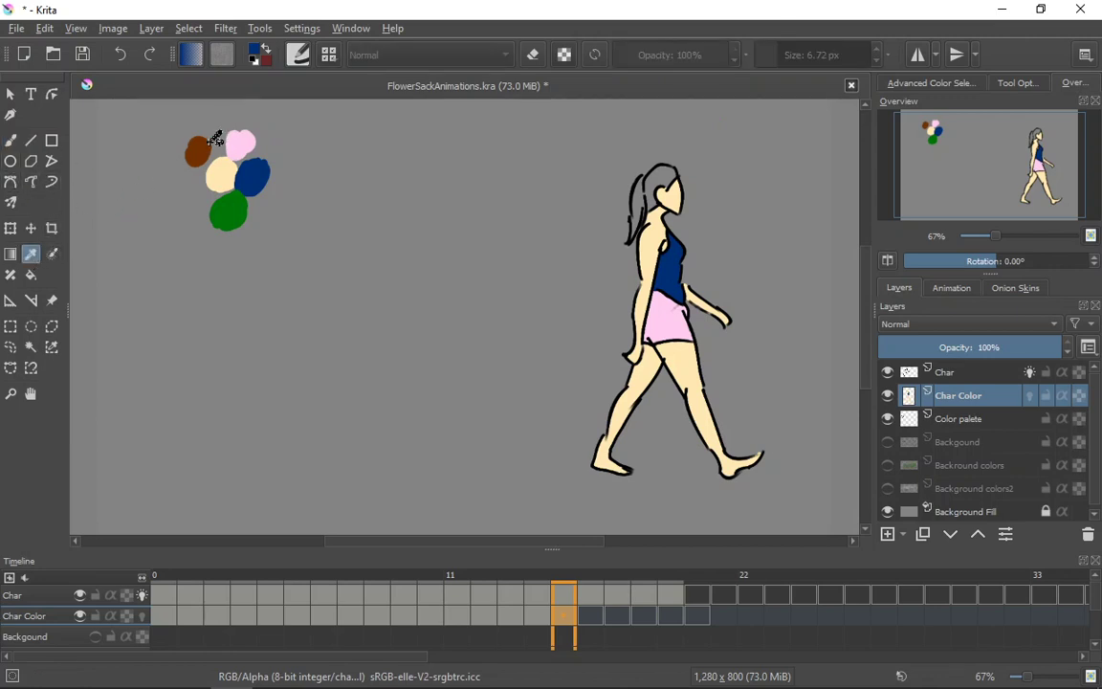
left_click(9, 140)
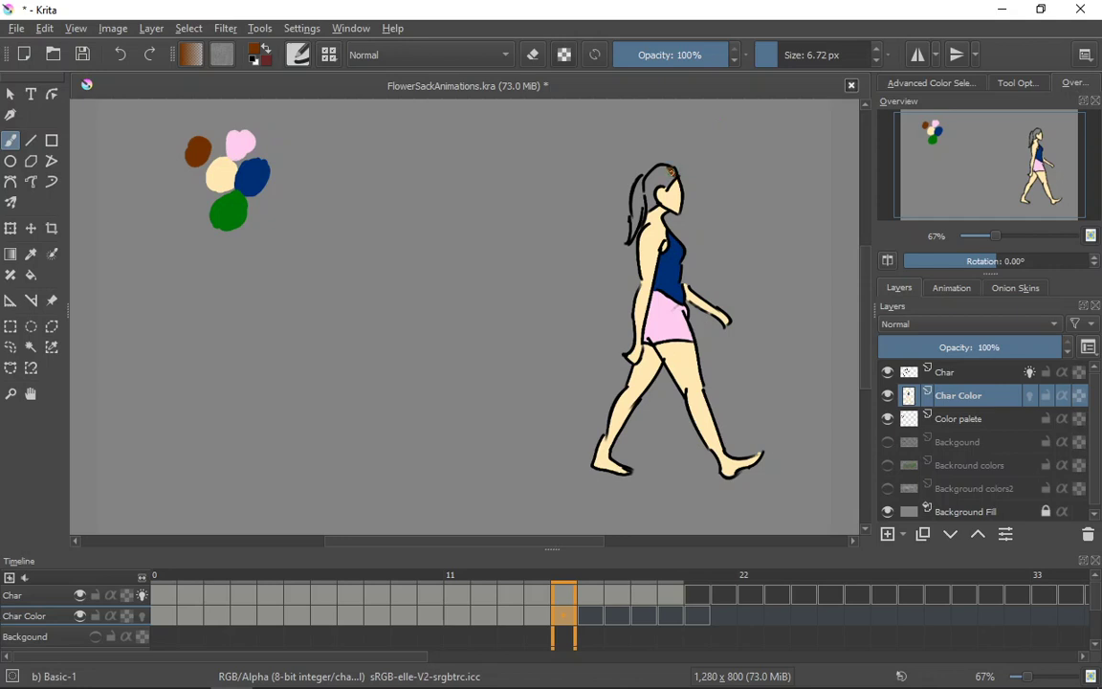
mouse_move(671, 172)
left_mouse_down()
mouse_move(652, 177)
mouse_move(668, 171)
mouse_move(648, 200)
left_mouse_up()
mouse_move(646, 186)
left_mouse_down()
mouse_move(643, 178)
mouse_move(632, 236)
mouse_move(640, 202)
left_mouse_up()
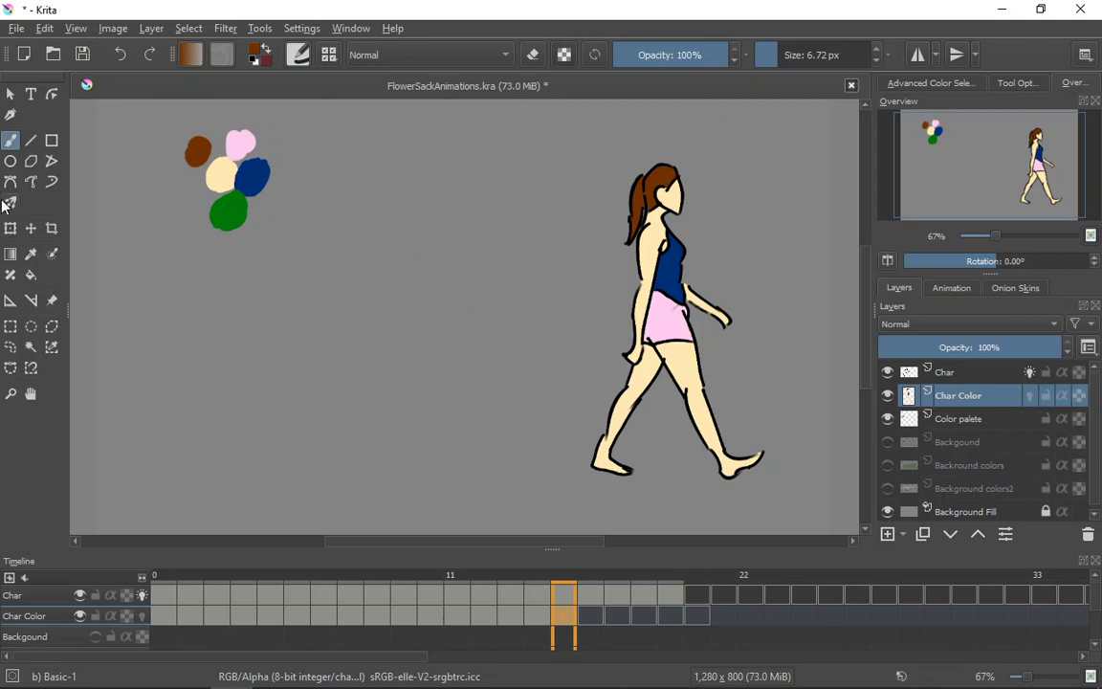
Sample the skin tone from the palette and fill the remaining skin gap near the front arm's elbow
left_click(31, 253)
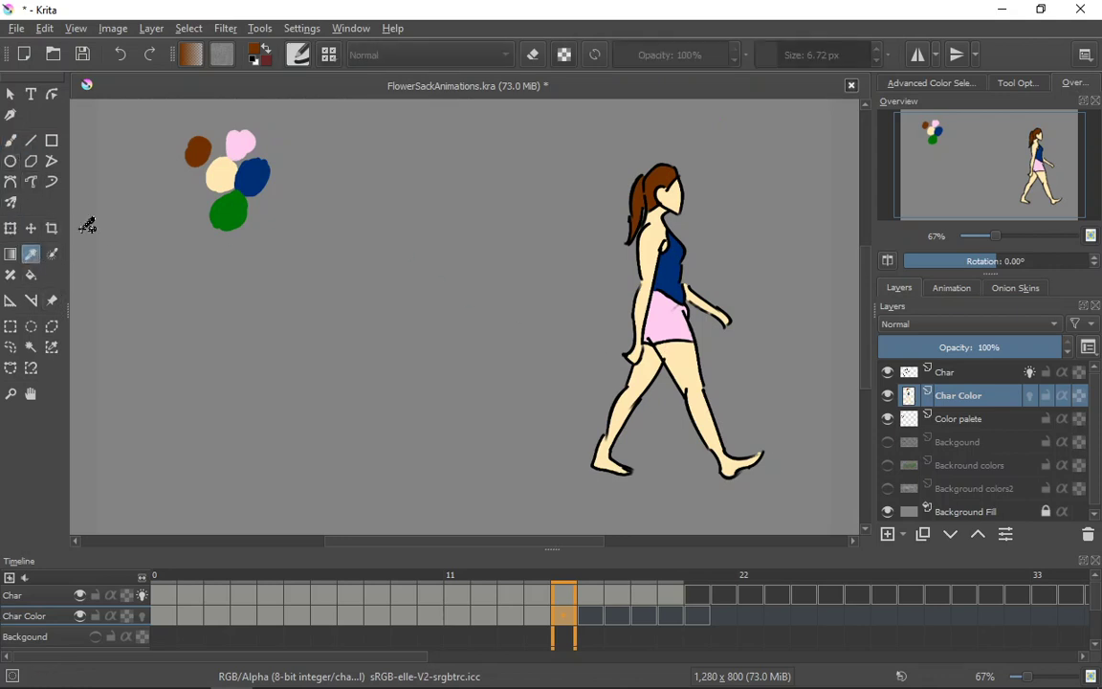
left_click(221, 176)
left_click(12, 142)
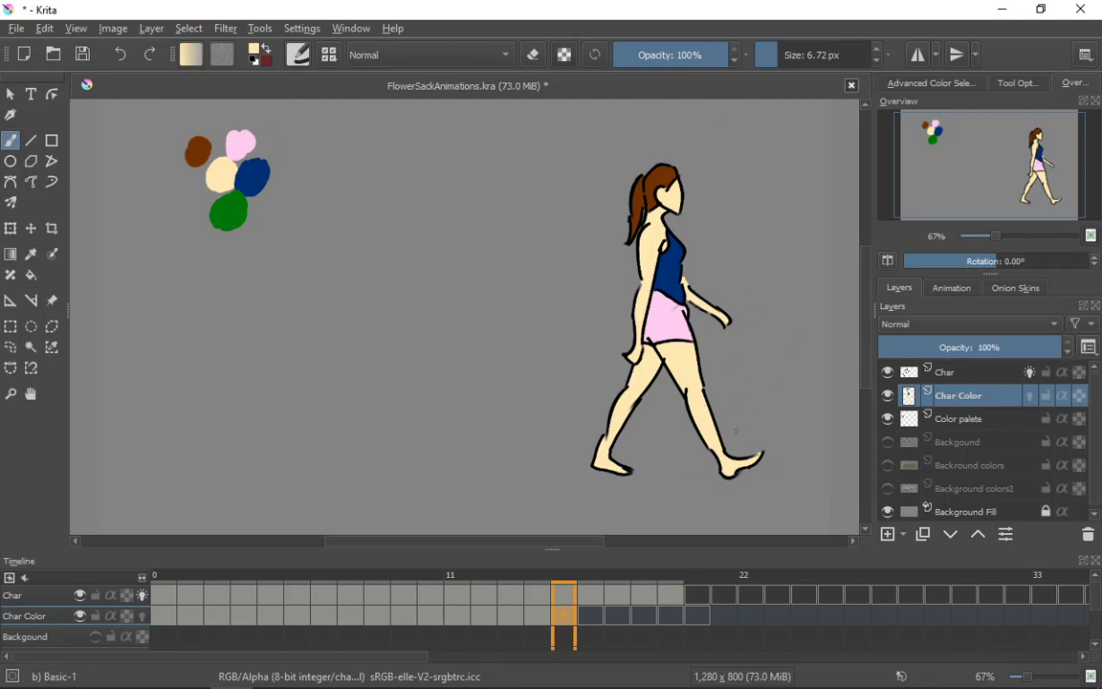
Flip between frames 15 and 16 to compare the coloured pose with the uncoloured line art, ending on frame 16
left_click_drag(525, 615, 586, 621)
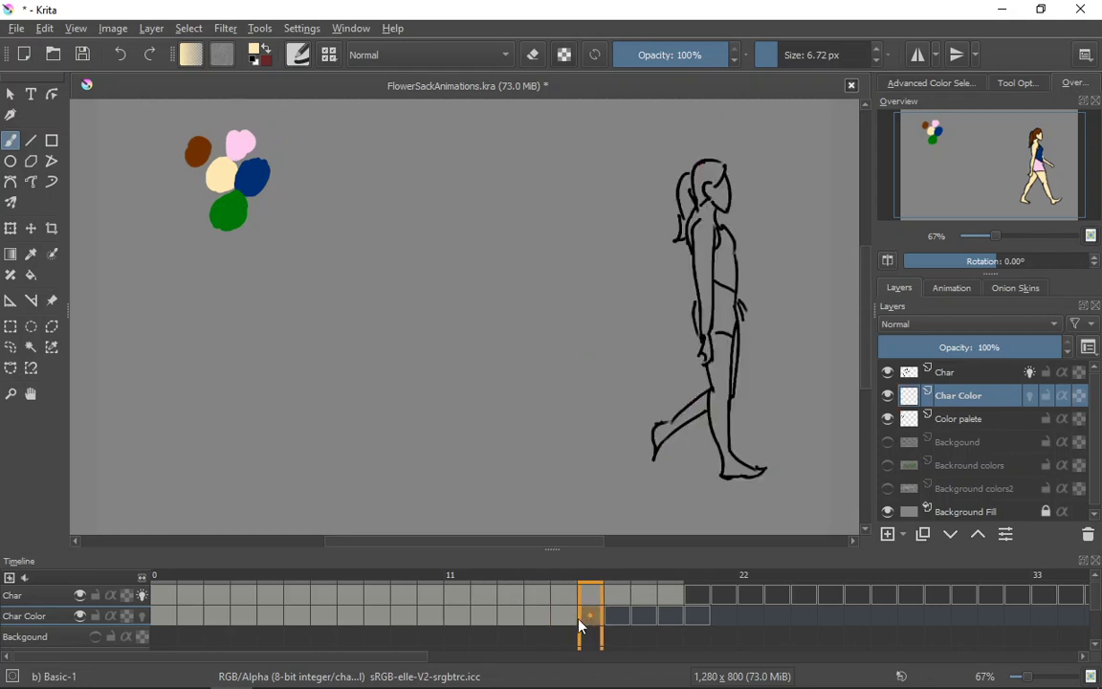
left_click(563, 625)
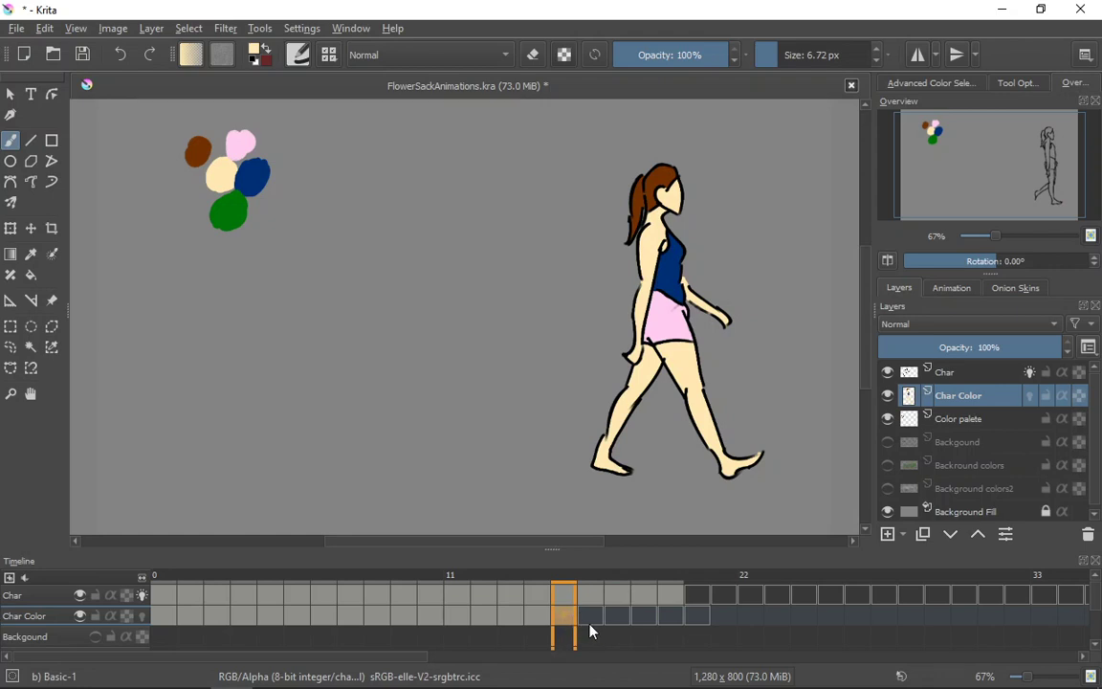
left_click(590, 622)
left_click(564, 623)
left_click(588, 622)
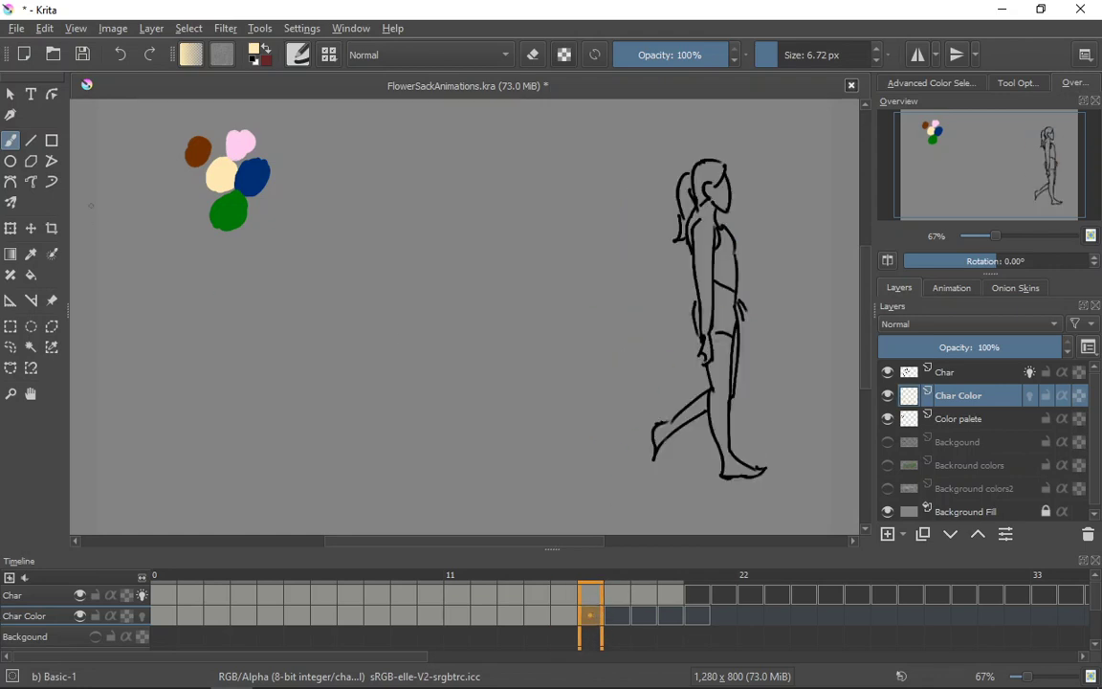
left_click(567, 617)
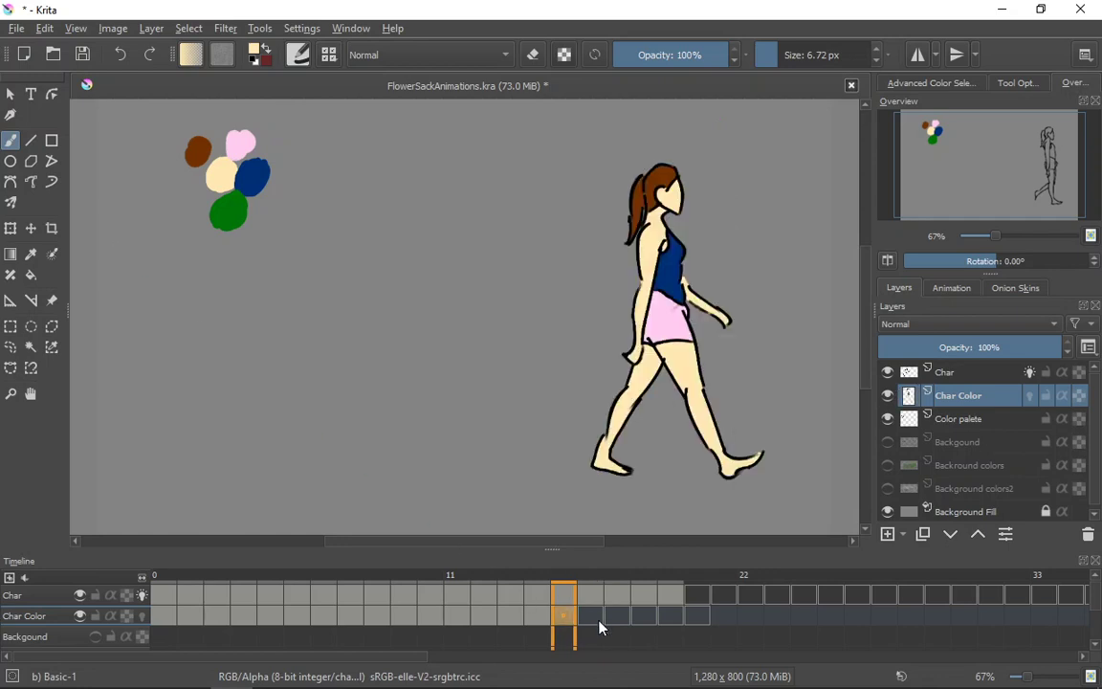
left_click(593, 620)
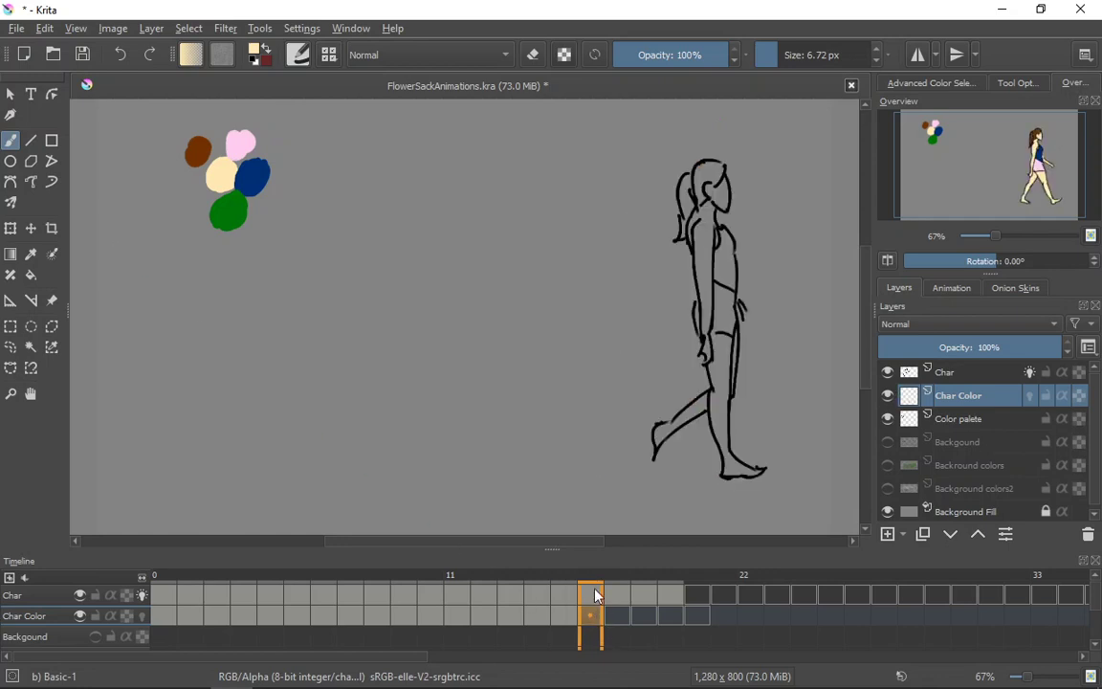
Paint the face, neck, near arm and hand on frame 16 with the skin tone using the Basic-1 brush
left_click(32, 255)
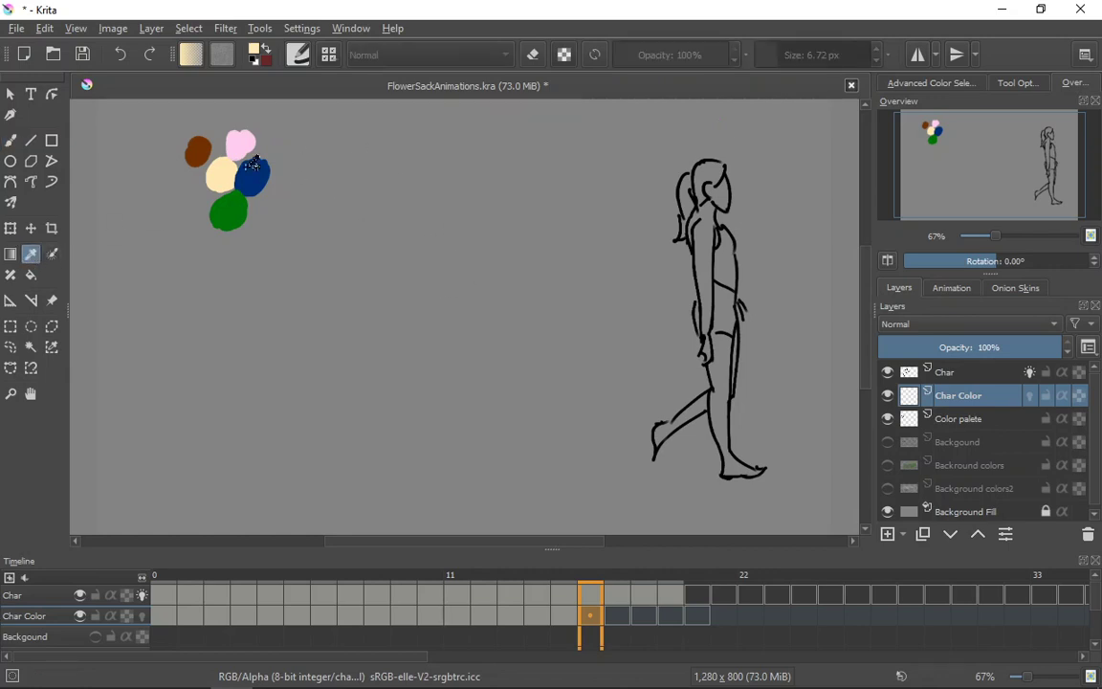
left_click(11, 141)
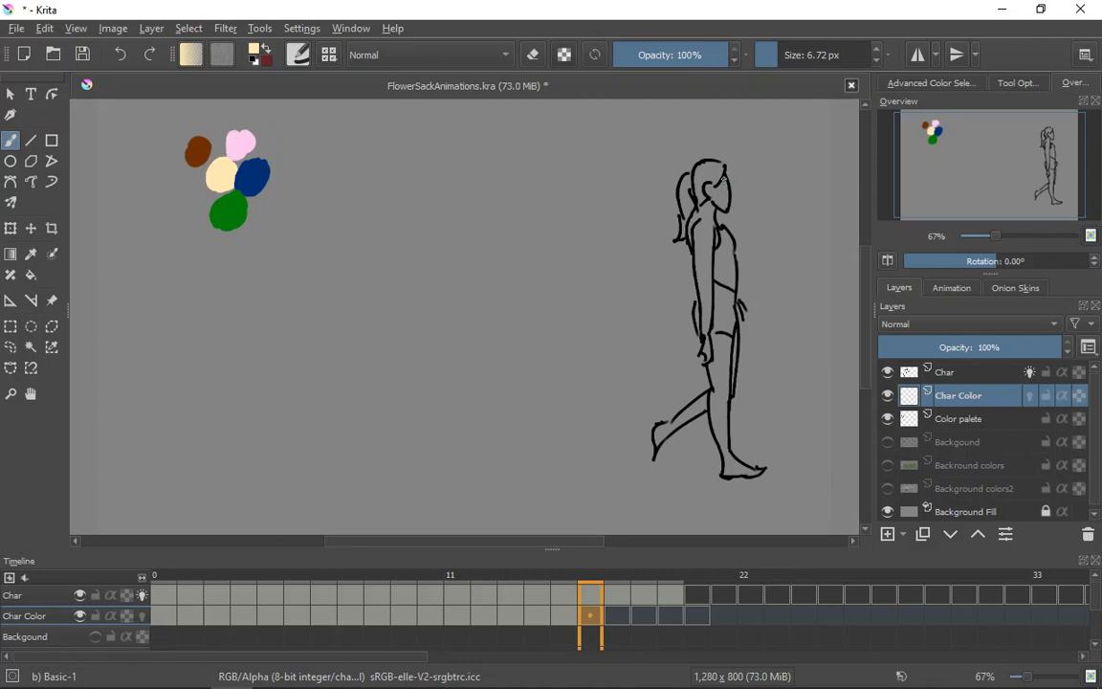
mouse_move(724, 178)
left_mouse_down()
mouse_move(725, 206)
mouse_move(722, 184)
mouse_move(725, 203)
mouse_move(708, 187)
mouse_move(718, 192)
mouse_move(692, 236)
mouse_move(713, 202)
left_mouse_up()
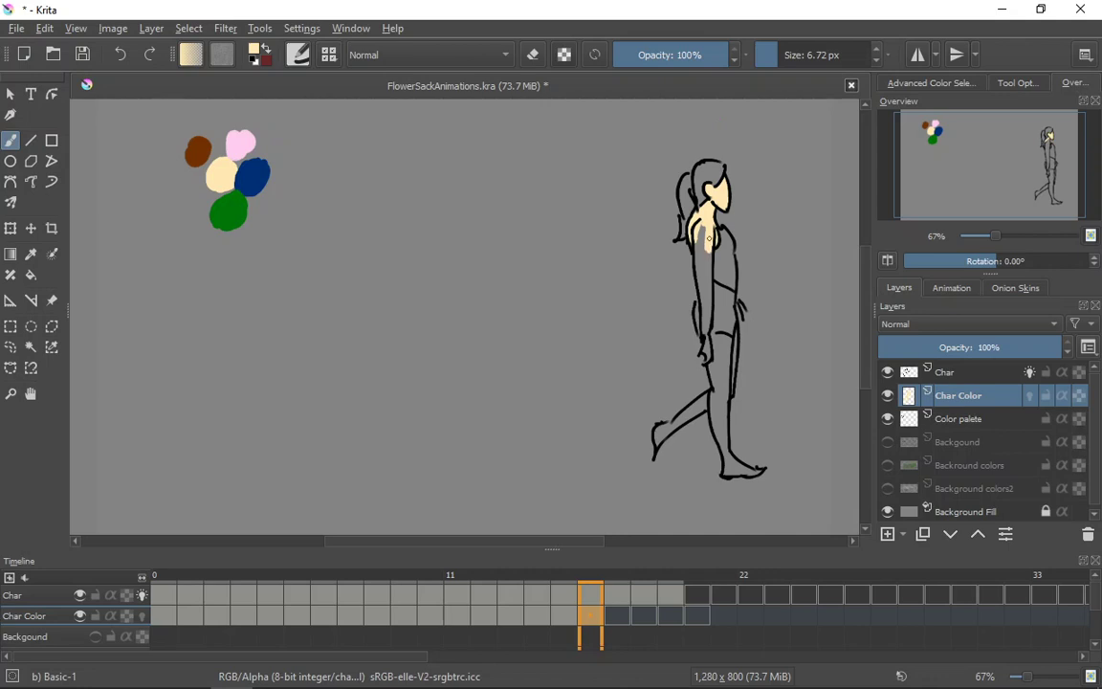
mouse_move(702, 224)
left_mouse_down()
mouse_move(697, 283)
mouse_move(709, 246)
mouse_move(707, 284)
mouse_move(711, 252)
mouse_move(708, 310)
left_mouse_up()
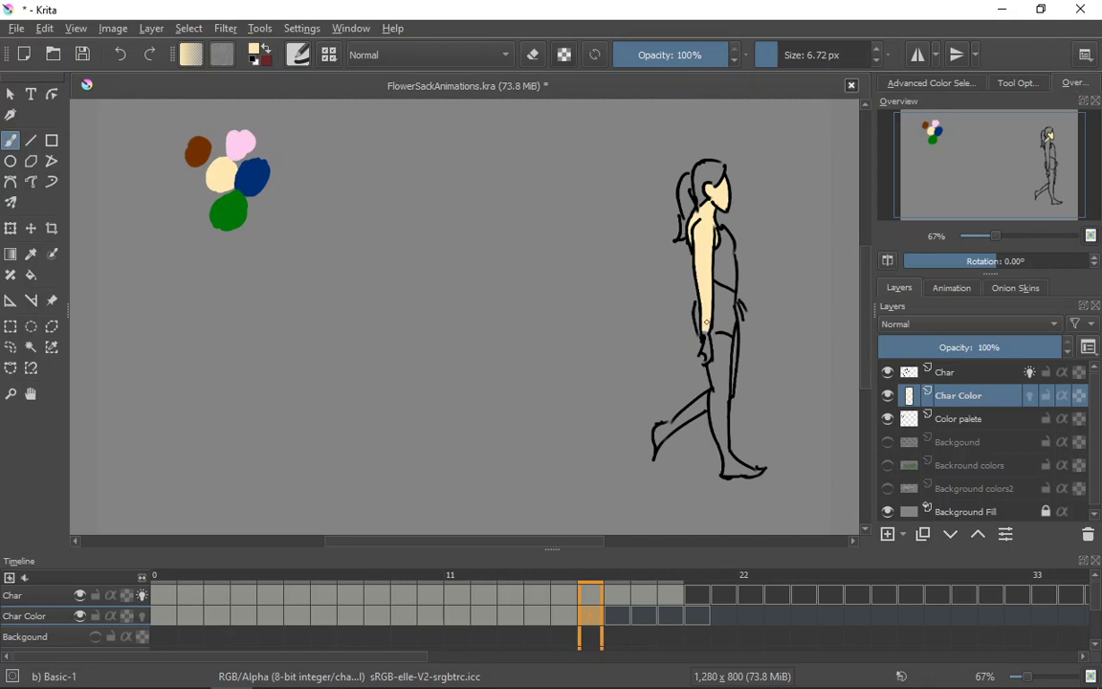
left_click_drag(706, 327, 707, 349)
Compare frames 16 and 17 with their neighbouring poses by temporarily showing the onion skins one frame back and one frame ahead
left_click(1012, 288)
left_click(977, 334)
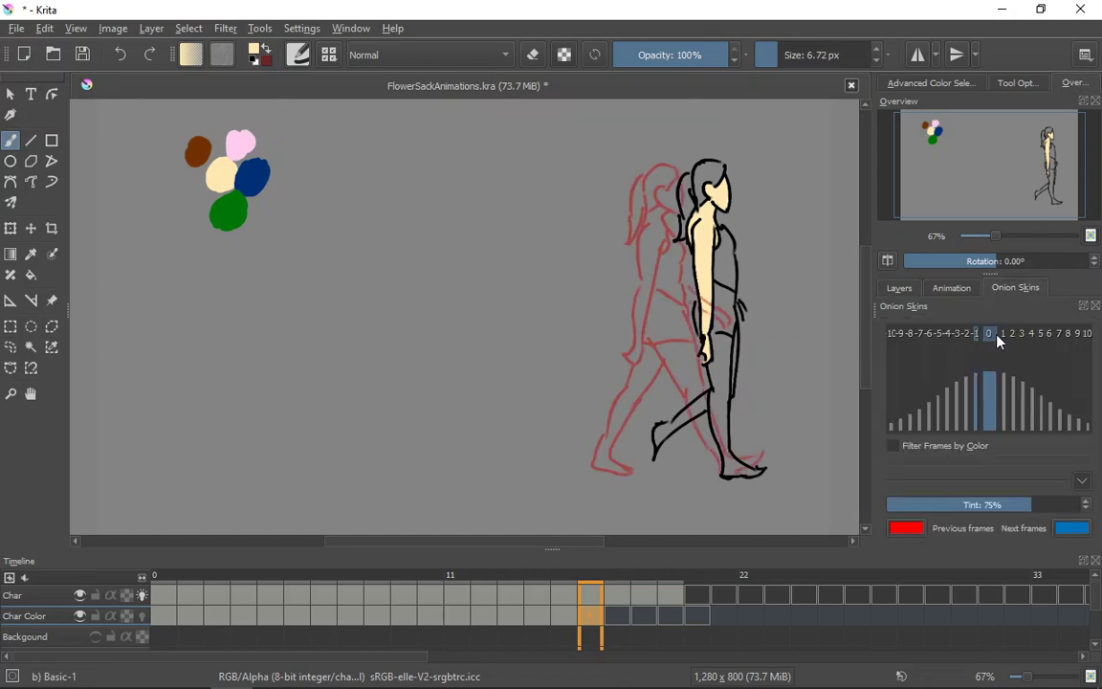
left_click(1004, 333)
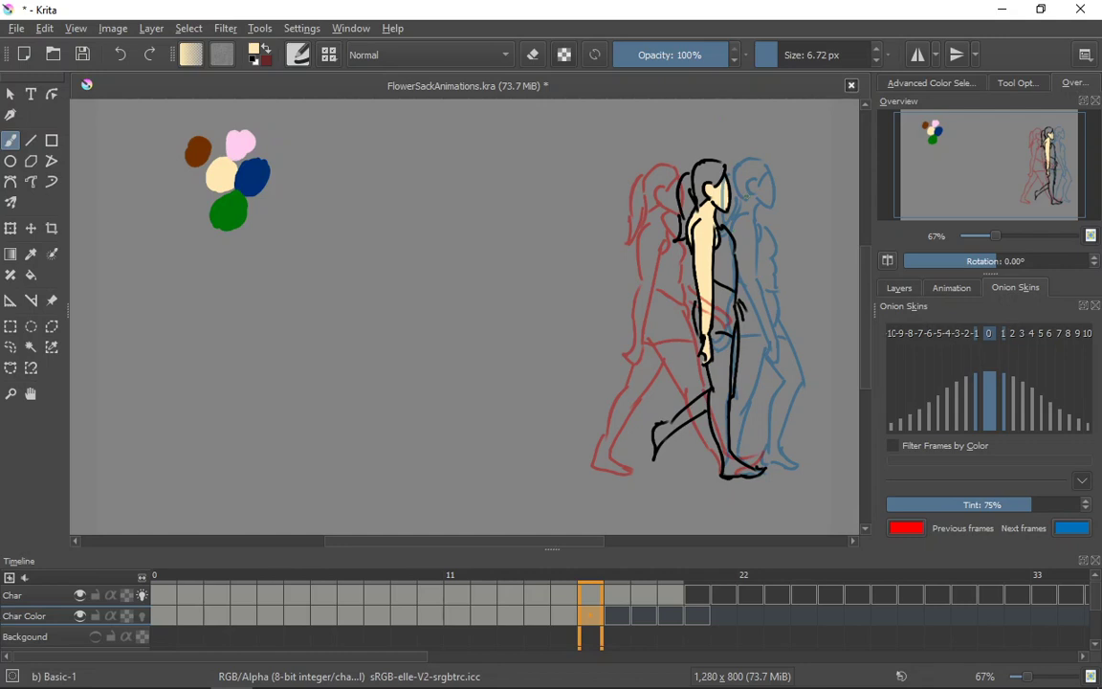
left_click(610, 615)
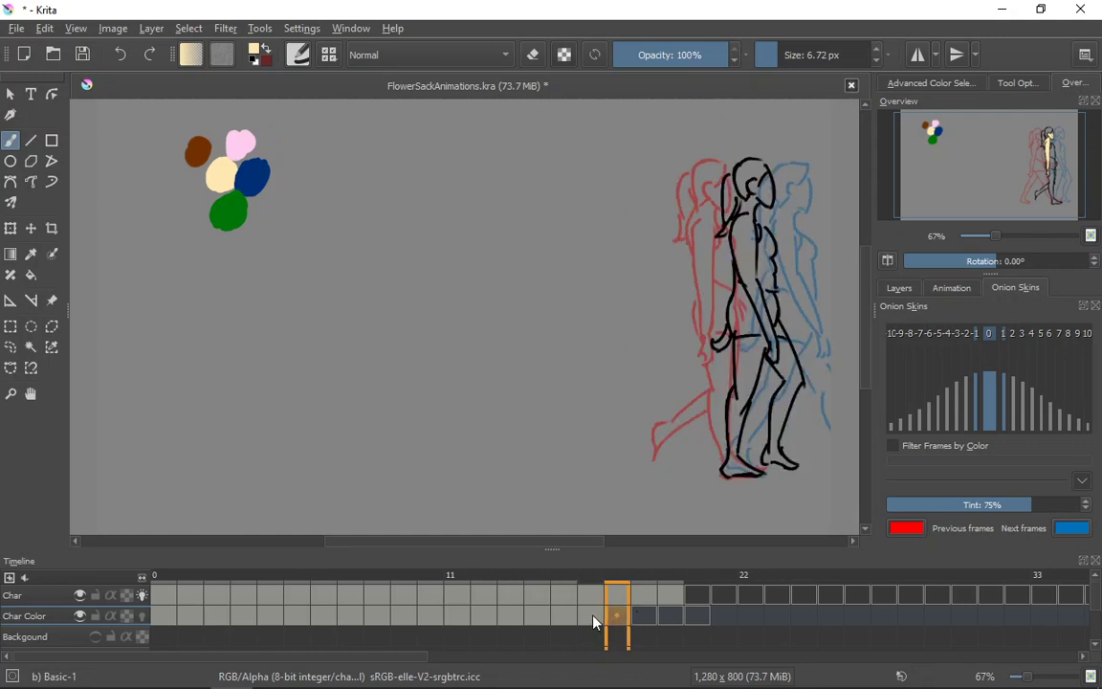
left_click(598, 620)
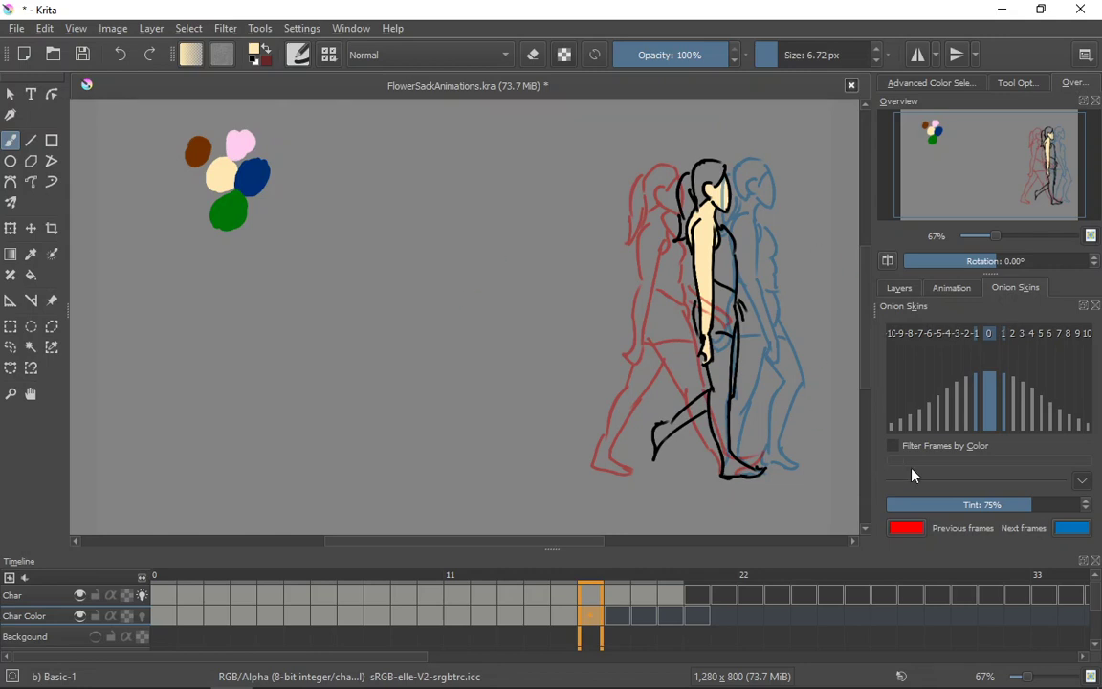
left_click(976, 334)
left_click(1003, 334)
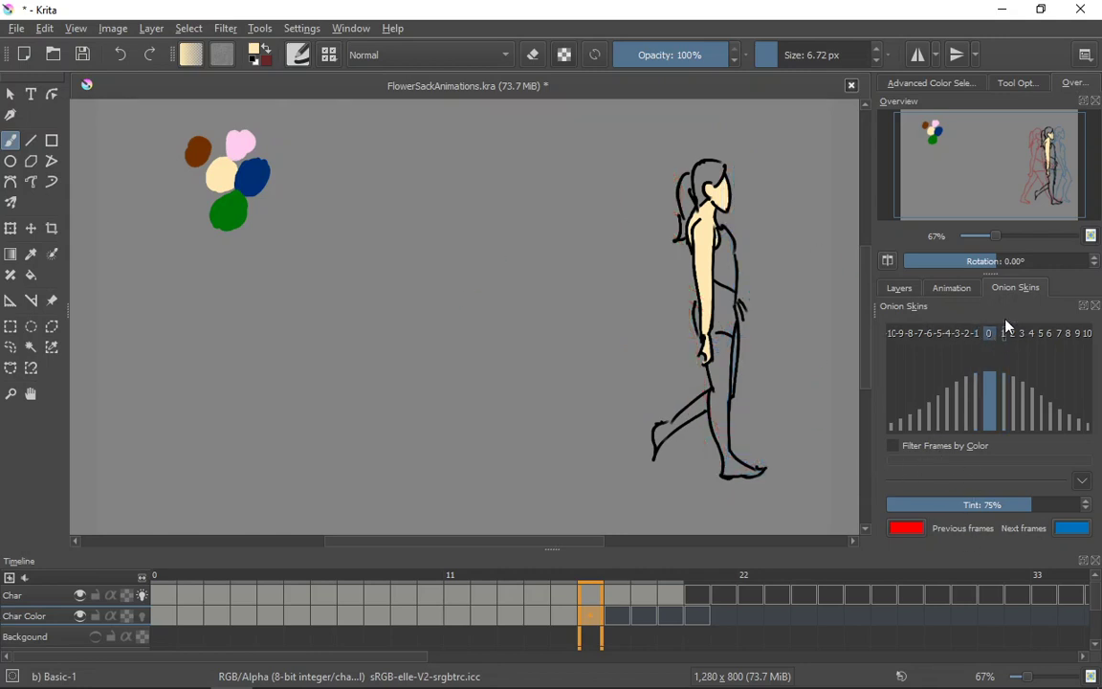
left_click(966, 292)
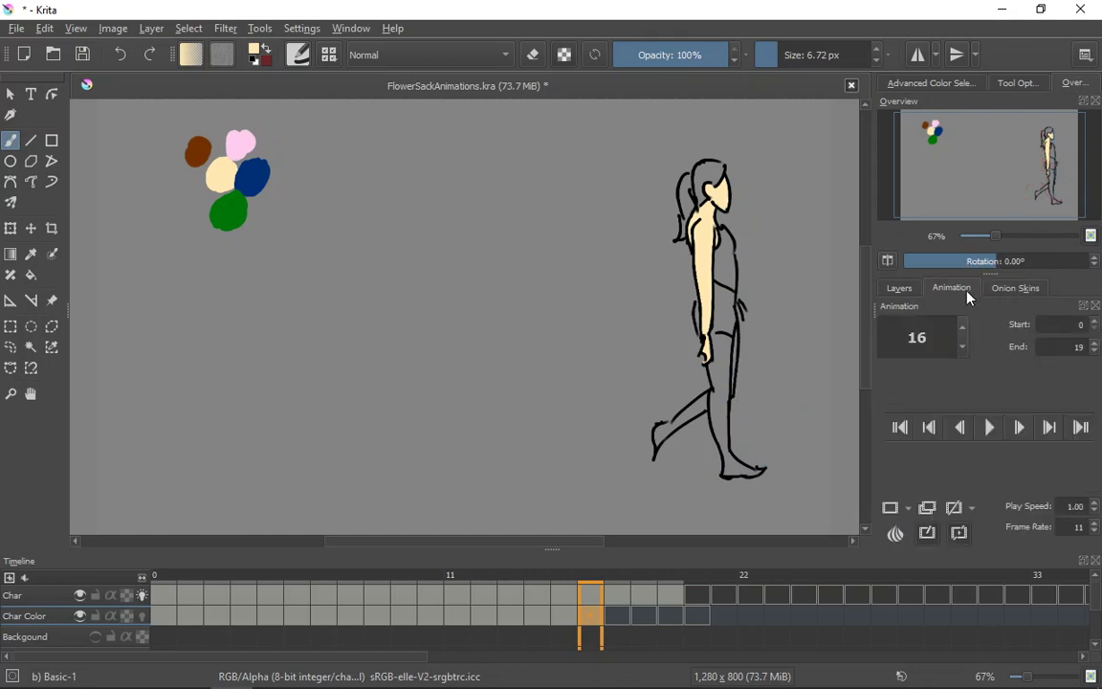
left_click(899, 289)
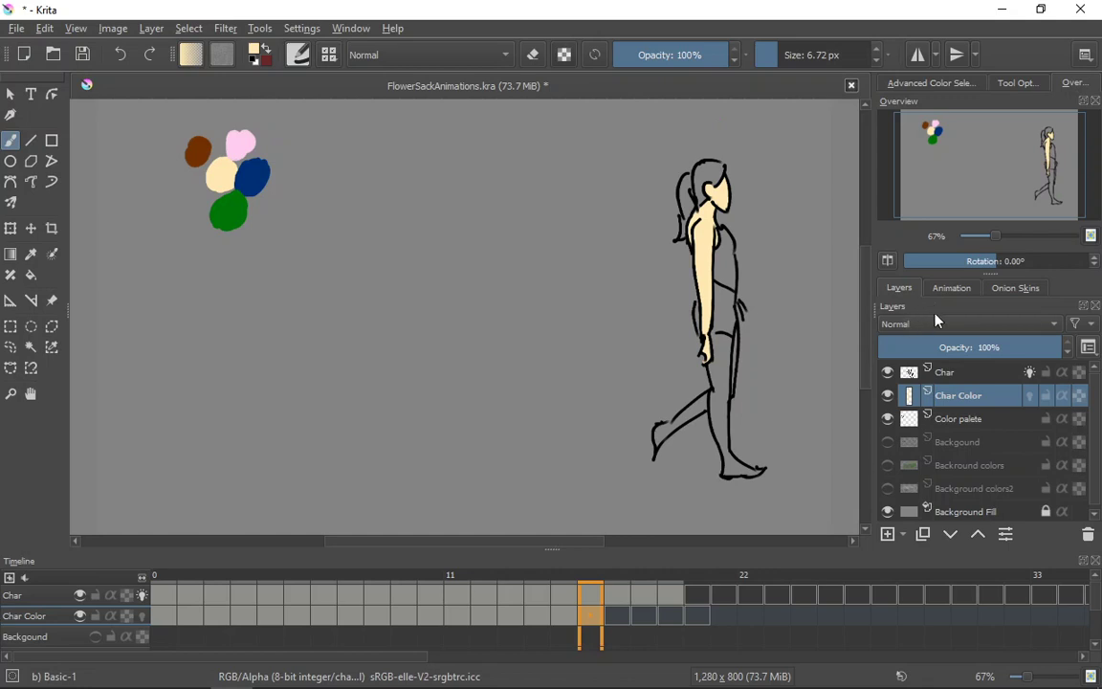
Paint the standing leg and its foot on frame 16 with the skin tone using the Basic-1 brush
left_click(30, 253)
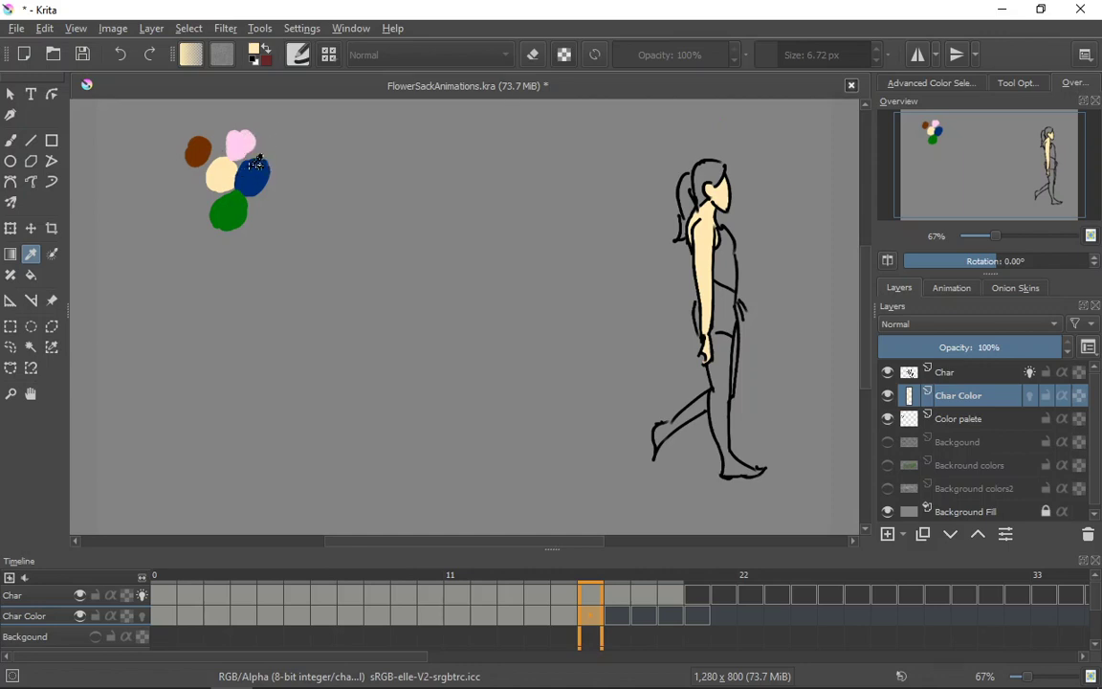
left_click(11, 142)
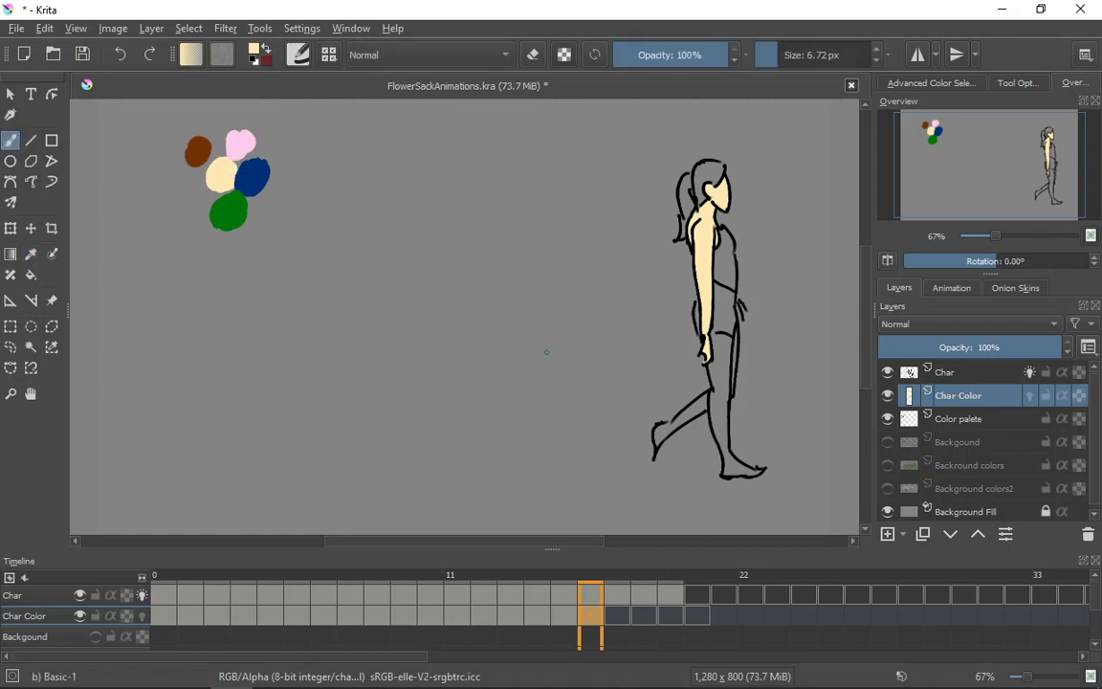
left_click_drag(718, 338, 722, 350)
mouse_move(728, 336)
left_mouse_down()
mouse_move(723, 388)
mouse_move(726, 361)
mouse_move(719, 372)
mouse_move(718, 352)
mouse_move(717, 374)
mouse_move(718, 353)
mouse_move(719, 388)
mouse_move(714, 353)
mouse_move(711, 365)
mouse_move(722, 408)
mouse_move(727, 387)
mouse_move(723, 403)
mouse_move(713, 390)
mouse_move(716, 440)
left_mouse_up()
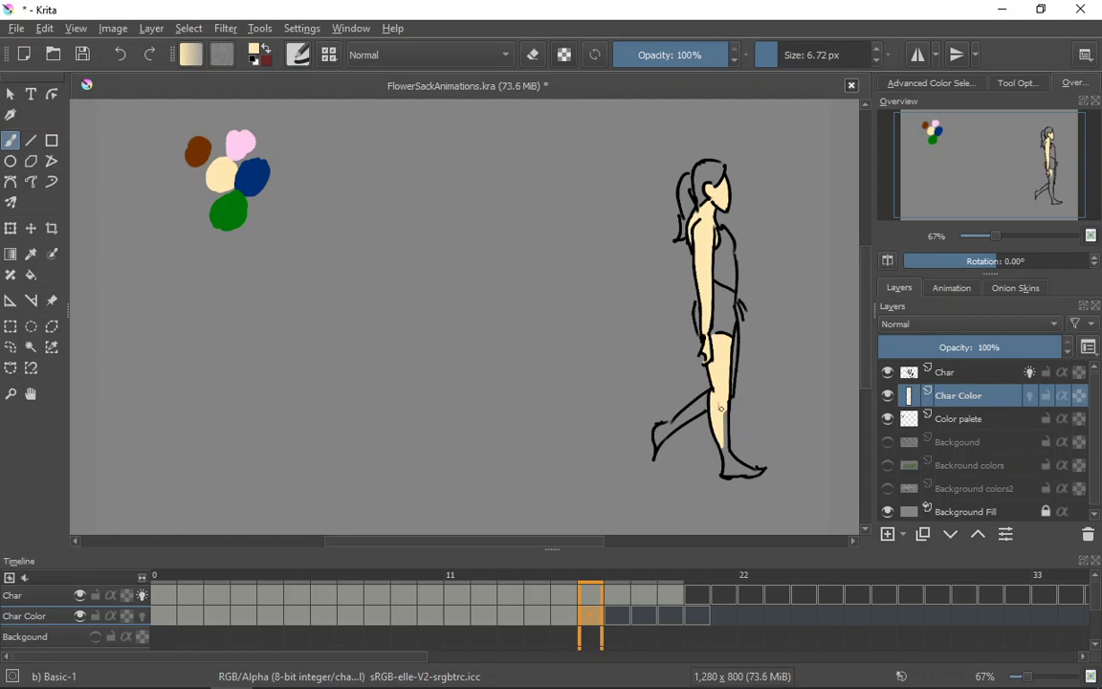
mouse_move(720, 401)
left_mouse_down()
mouse_move(721, 436)
mouse_move(724, 423)
left_mouse_up()
left_click_drag(727, 461, 725, 471)
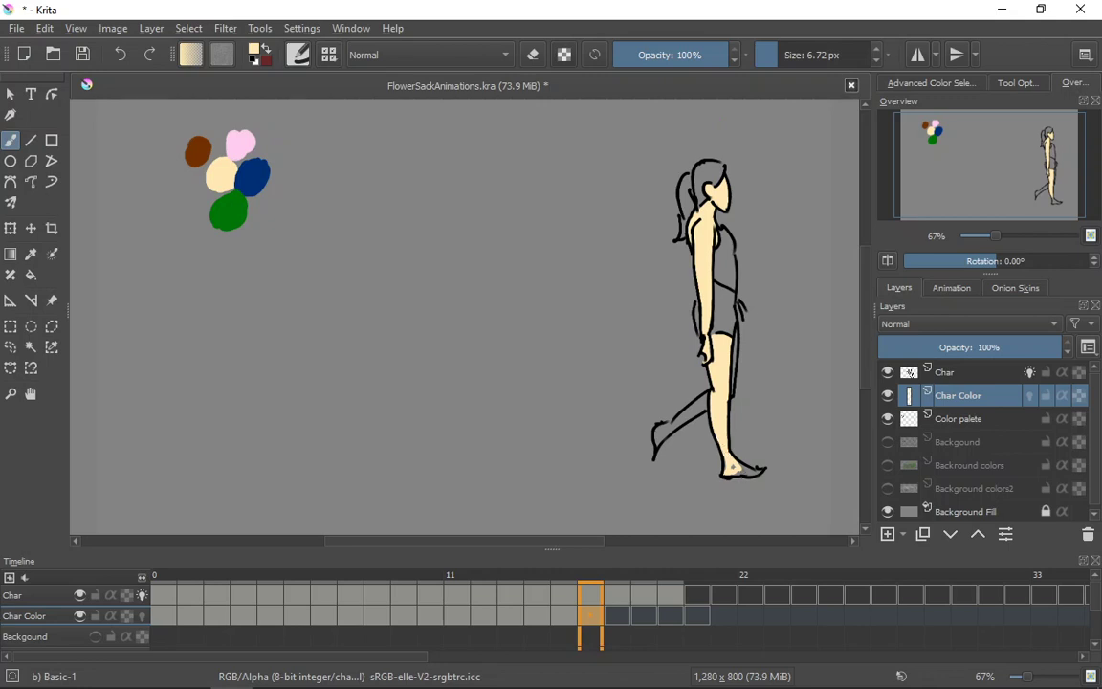
left_click_drag(733, 467, 739, 469)
left_click_drag(746, 471, 764, 470)
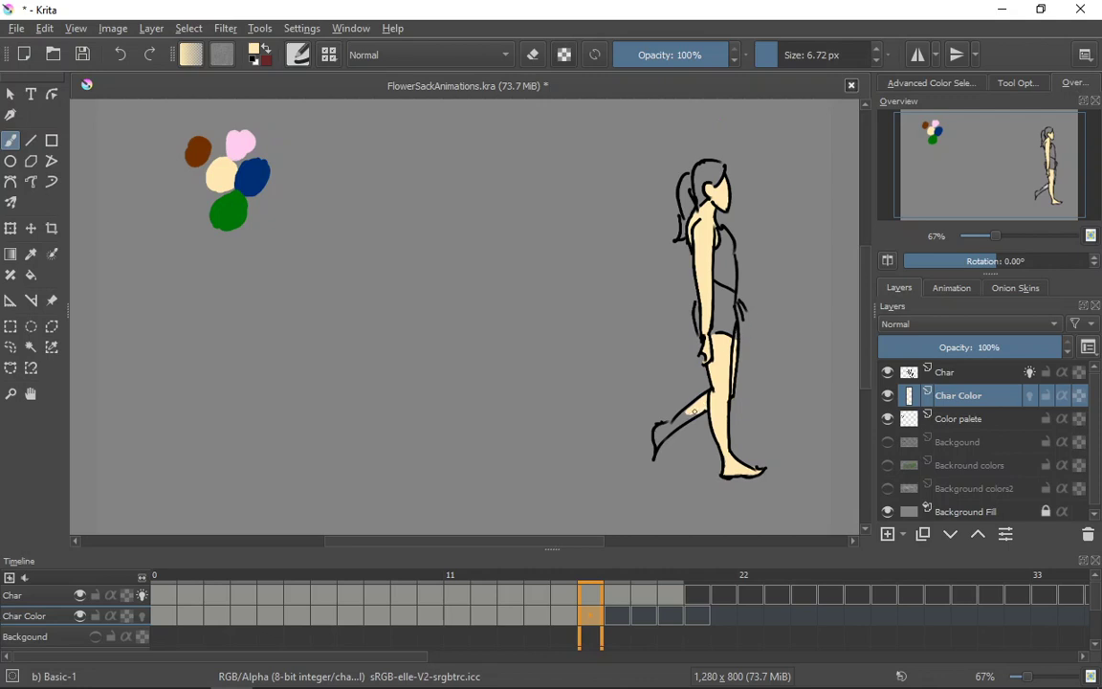
Fill the raised rear lower leg and foot on frame 16 with the same skin tone
mouse_move(690, 409)
left_mouse_down()
mouse_move(667, 430)
mouse_move(680, 424)
left_mouse_up()
left_click_drag(701, 411, 662, 432)
left_click_drag(655, 443, 658, 427)
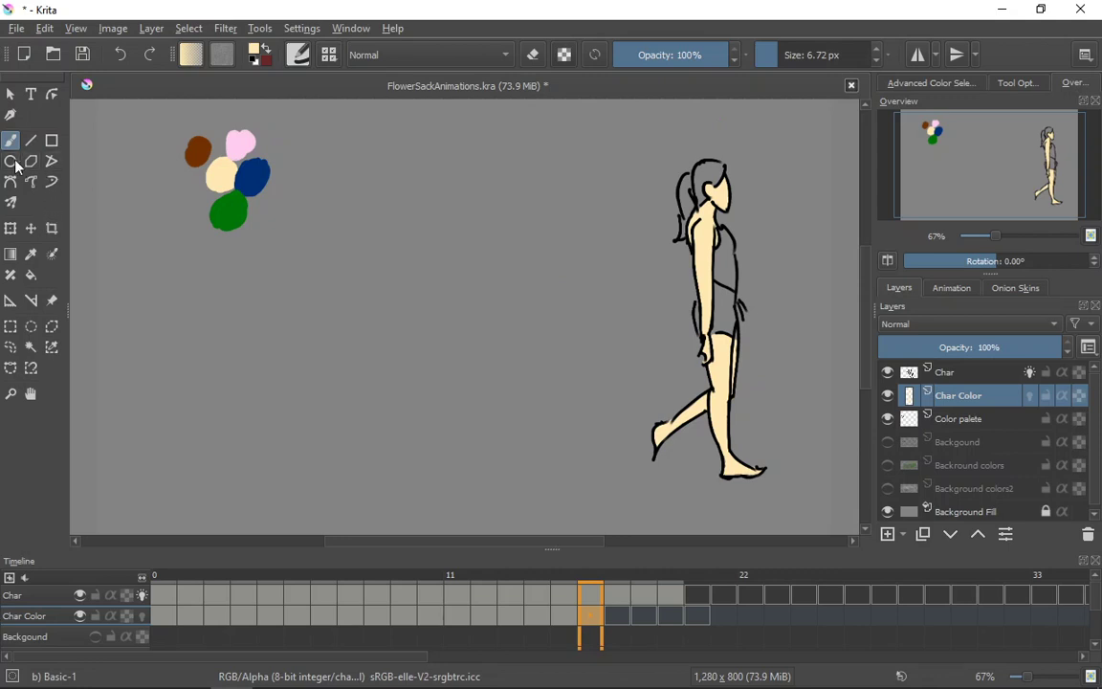
Sample the dark blue from the palette and paint the character's top on frame 16
left_click(30, 254)
left_click(256, 173)
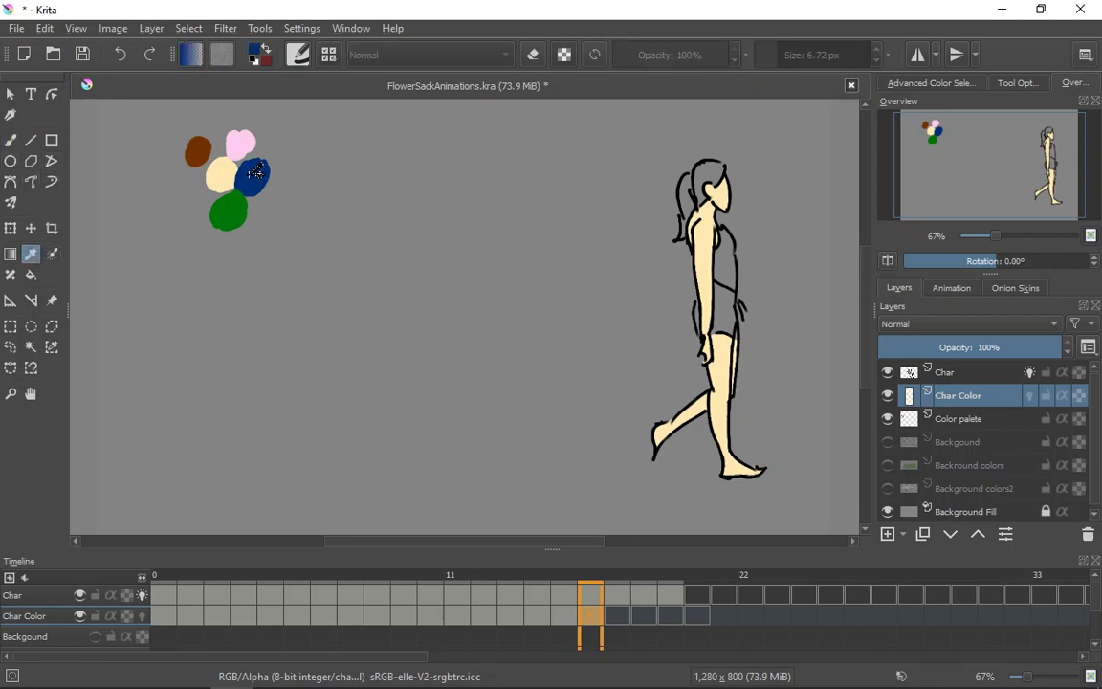
left_click(10, 141)
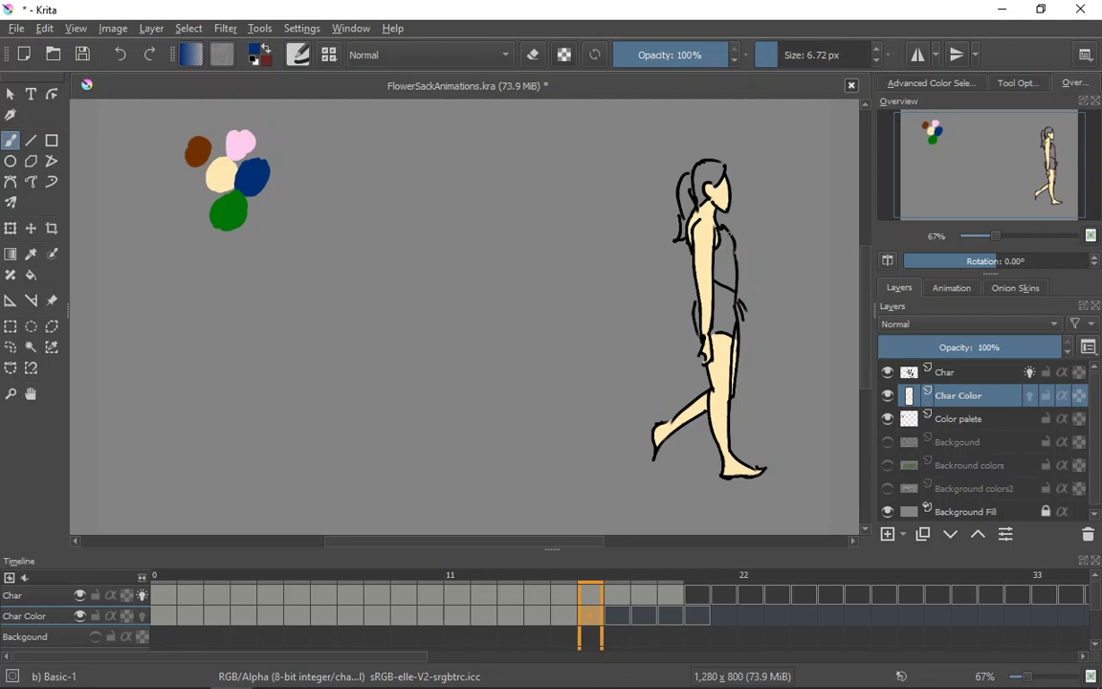
mouse_move(721, 231)
left_mouse_down()
mouse_move(734, 284)
mouse_move(723, 251)
mouse_move(718, 283)
mouse_move(719, 257)
left_mouse_up()
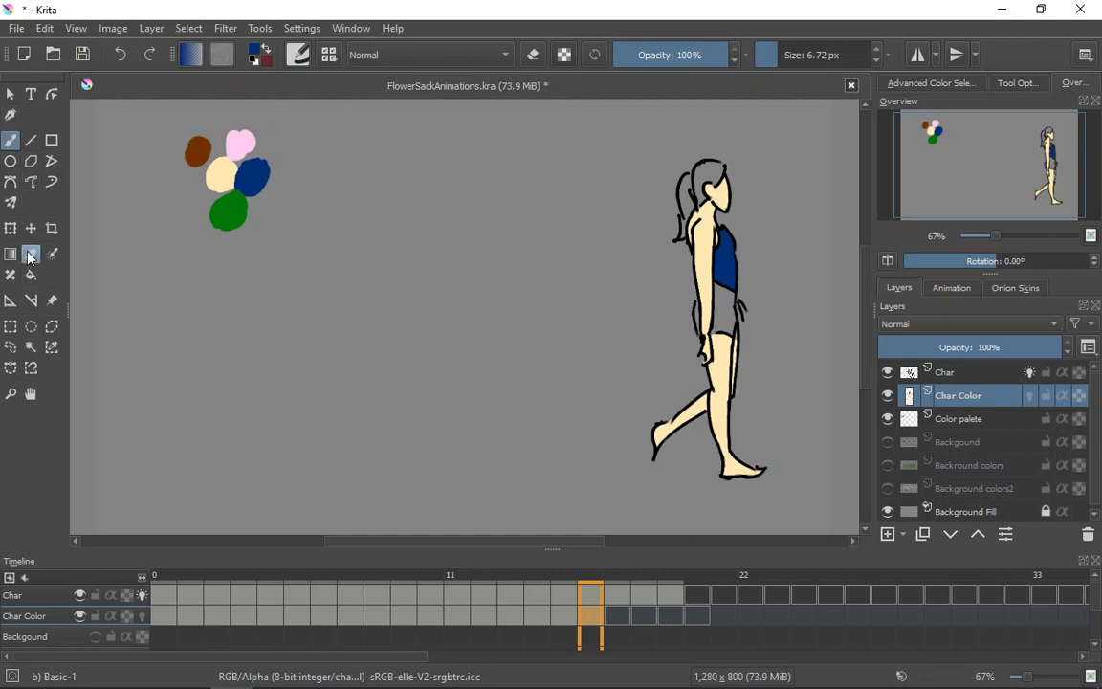
Sample the pink from the palette and paint the shorts on frame 16, including the part behind the arm
left_click(30, 254)
left_click(238, 142)
left_click(10, 139)
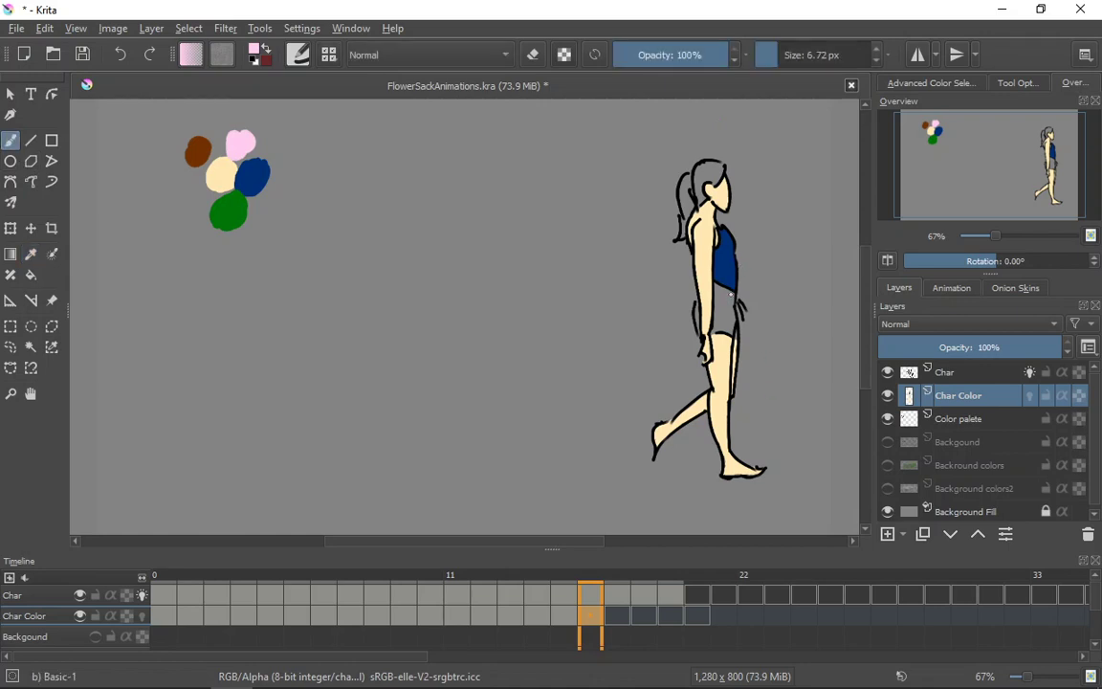
mouse_move(730, 295)
left_mouse_down()
mouse_move(715, 315)
mouse_move(728, 308)
left_mouse_up()
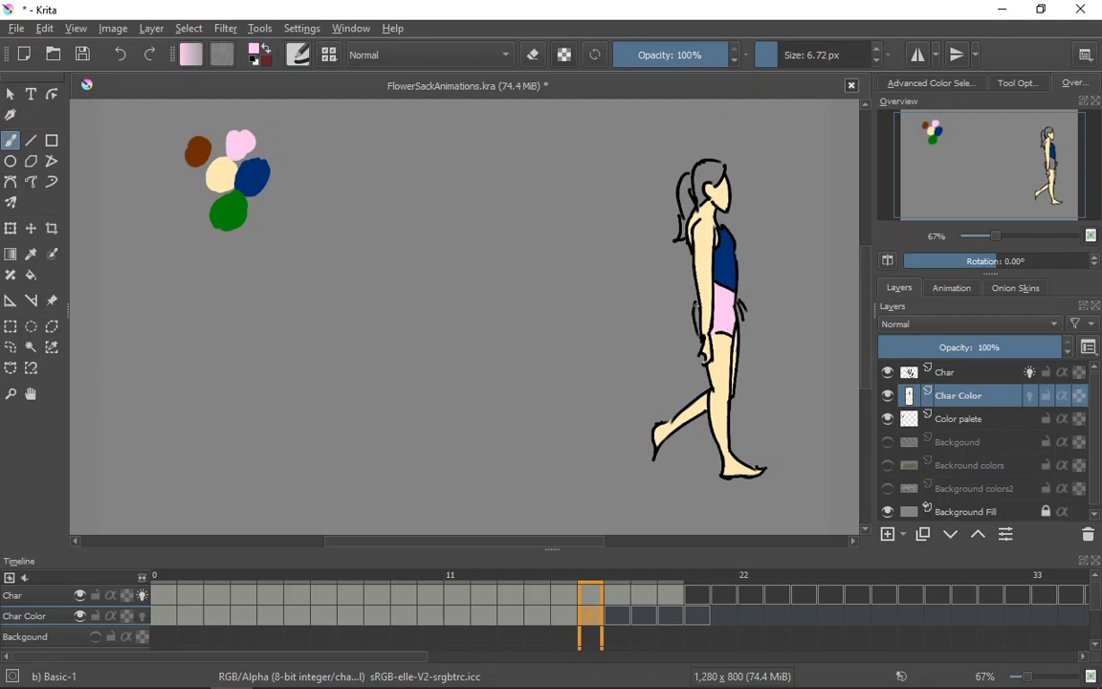
left_click_drag(696, 306, 696, 317)
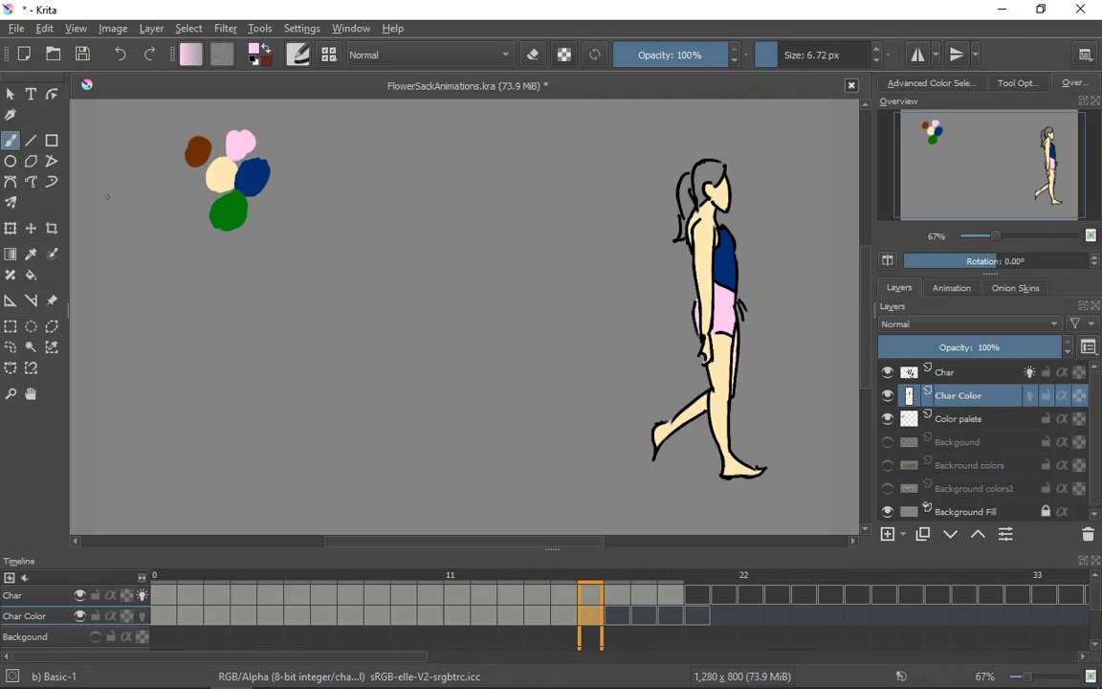
Sample the brown from the palette and paint the hair and ponytail on frame 16
left_click(31, 254)
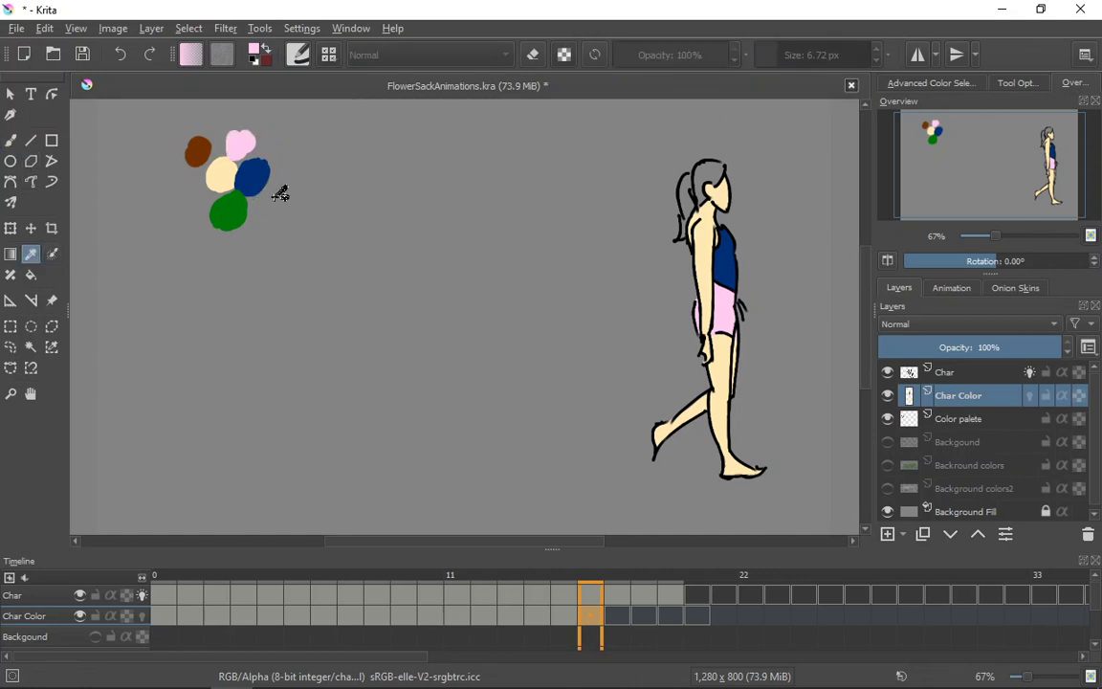
left_click(203, 149)
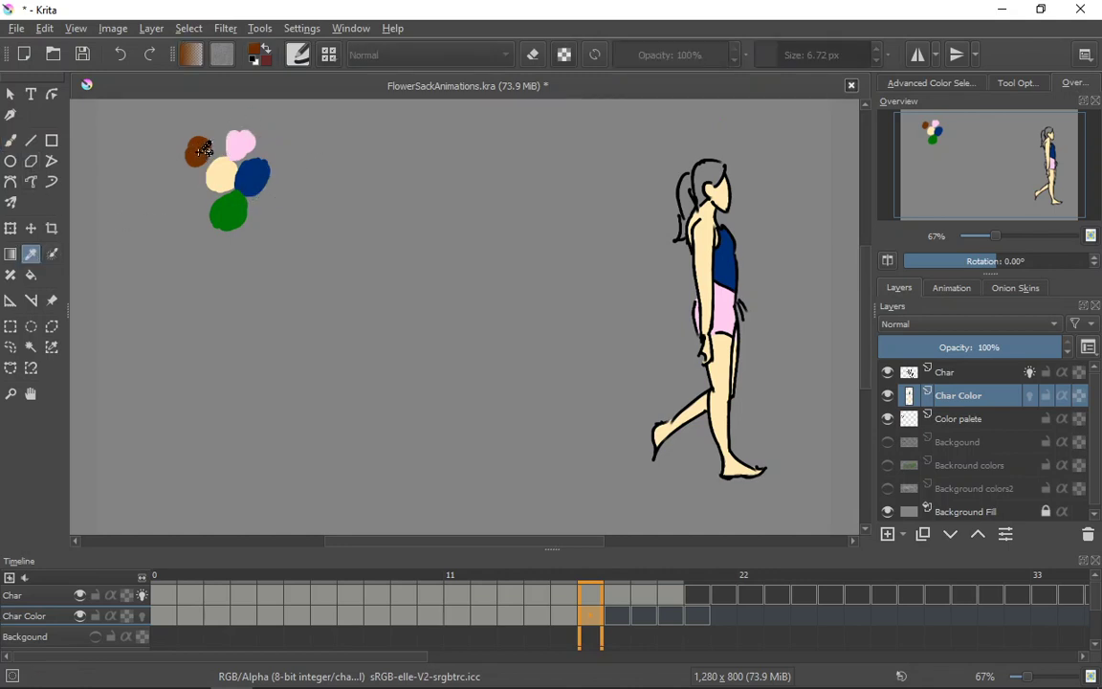
left_click(11, 143)
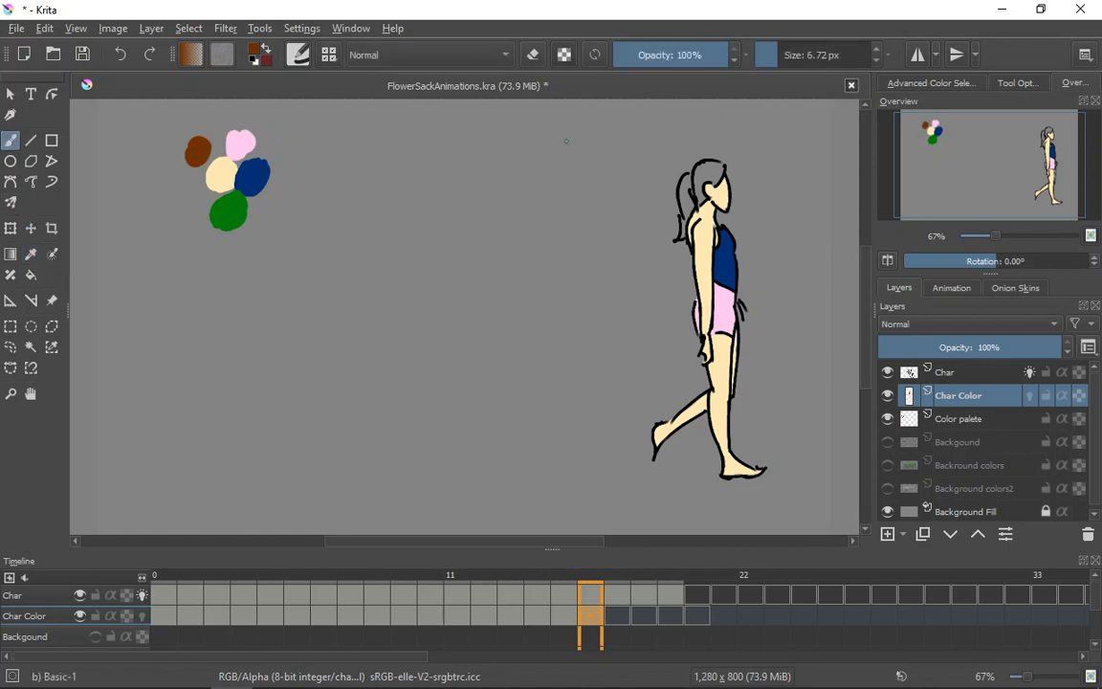
mouse_move(720, 166)
left_mouse_down()
mouse_move(710, 167)
mouse_move(718, 176)
left_mouse_up()
left_click_drag(716, 168, 706, 170)
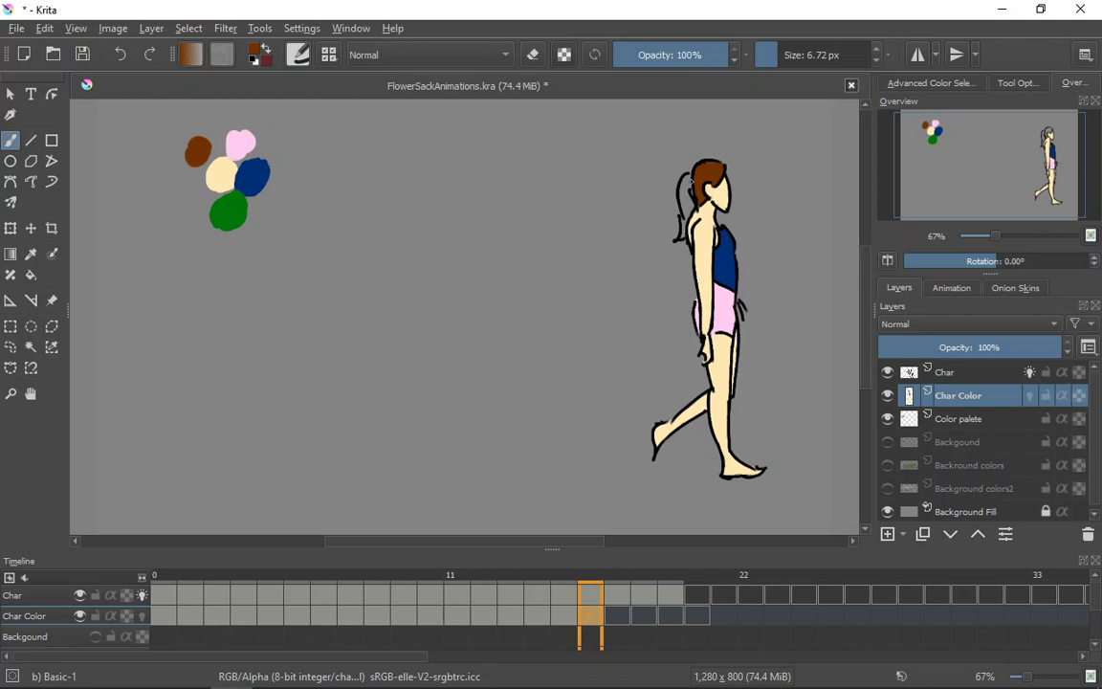
left_click_drag(690, 179, 681, 239)
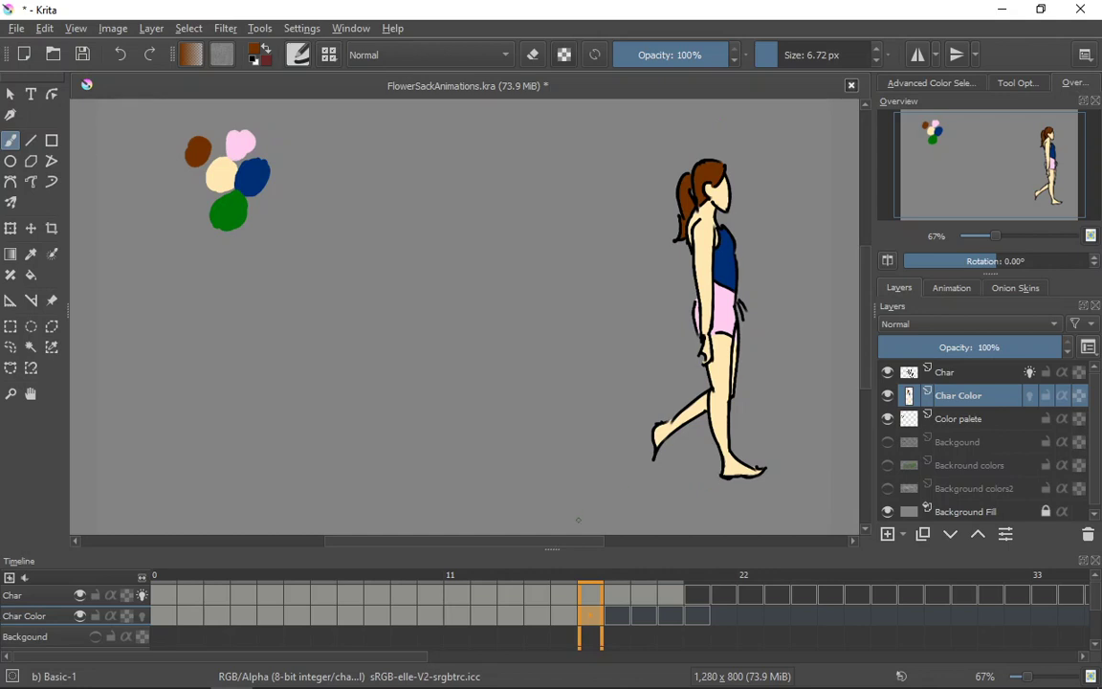
Flip between frames 16 and 17 of the Char Color layer to compare them, ending on frame 17
left_click(622, 617)
left_click(593, 618)
left_click(616, 618)
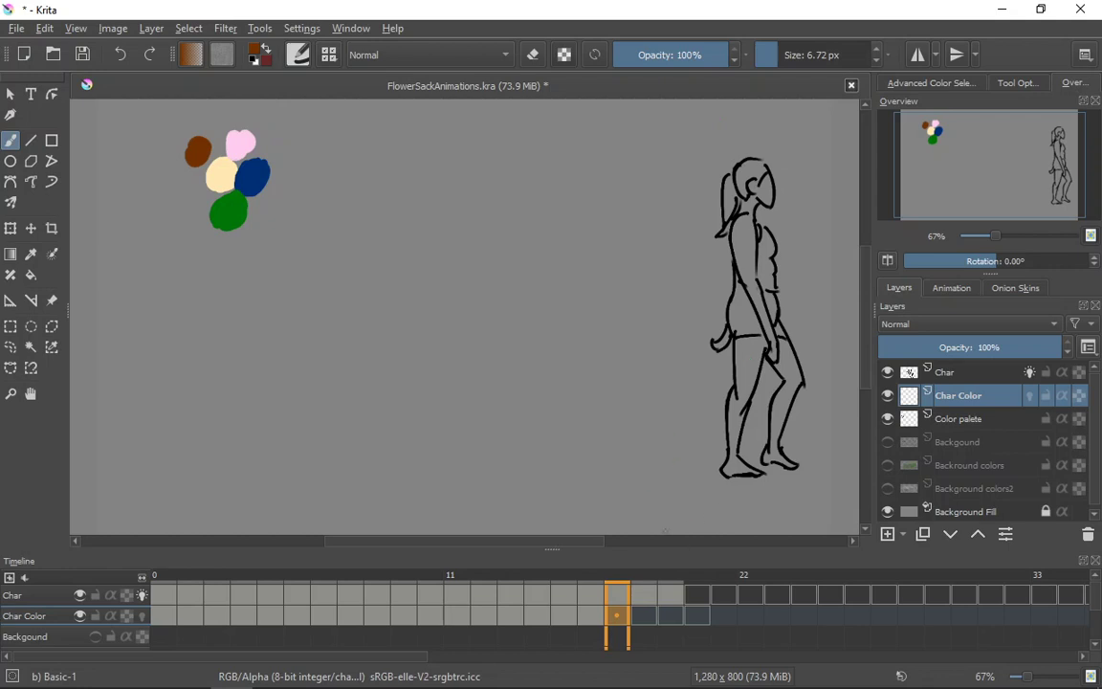
mouse_move(424, 319)
left_mouse_down()
mouse_move(466, 295)
mouse_move(441, 369)
mouse_move(416, 341)
mouse_move(401, 289)
left_mouse_up()
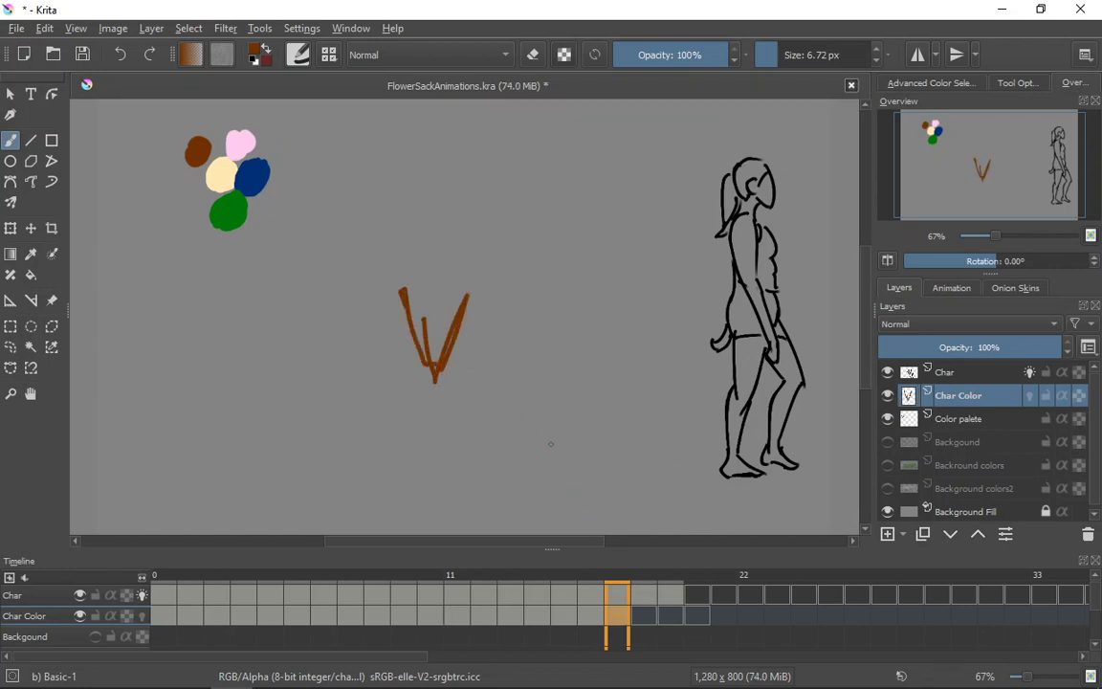
key("ctrl+z")
mouse_move(562, 317)
left_mouse_down()
mouse_move(618, 410)
mouse_move(609, 434)
mouse_move(549, 368)
left_mouse_up()
key("ctrl+z")
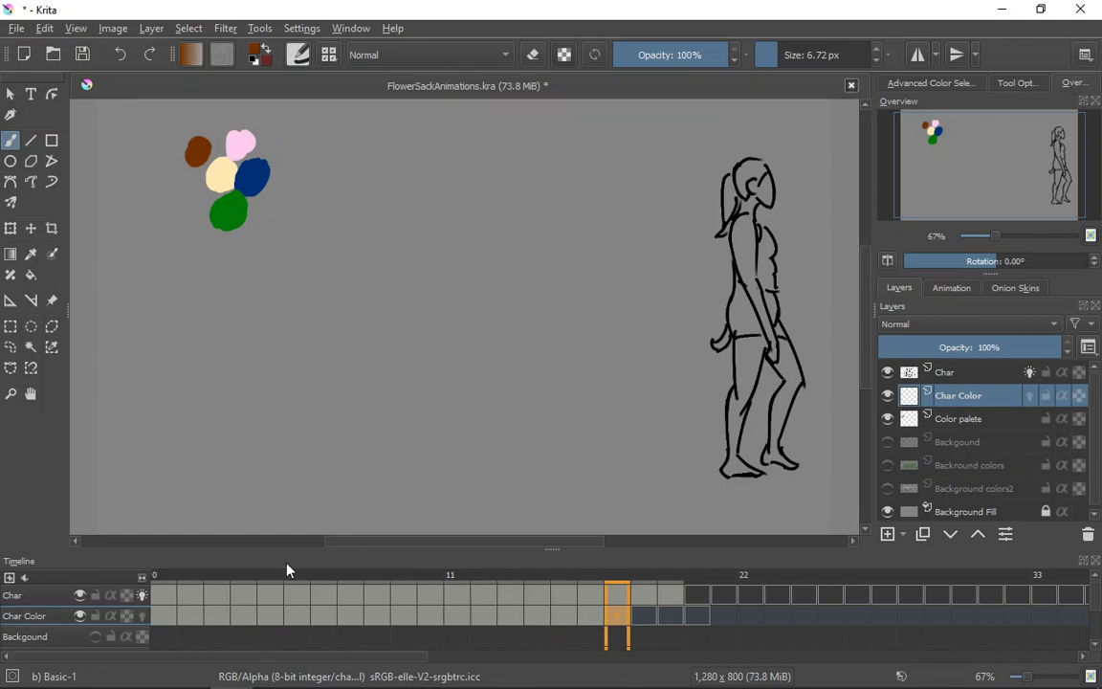
Review the coloured poses on frames 0 to 2, then return to the uncoloured frame 17
left_click(168, 595)
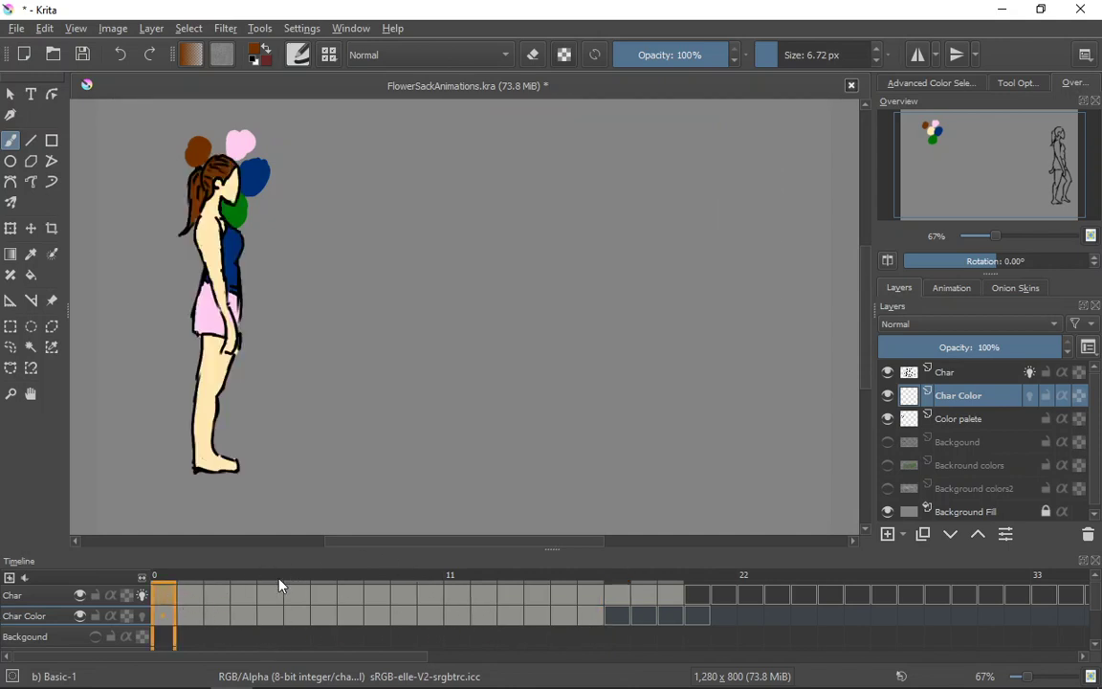
left_click(191, 599)
left_click(218, 596)
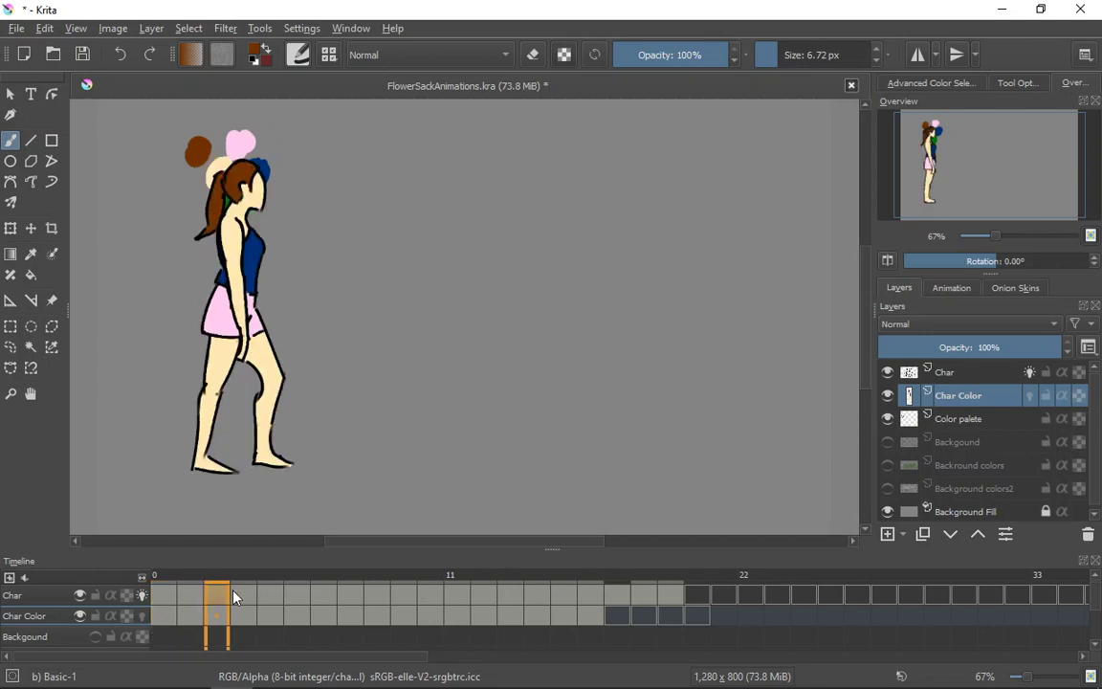
left_click(668, 597)
left_click(627, 595)
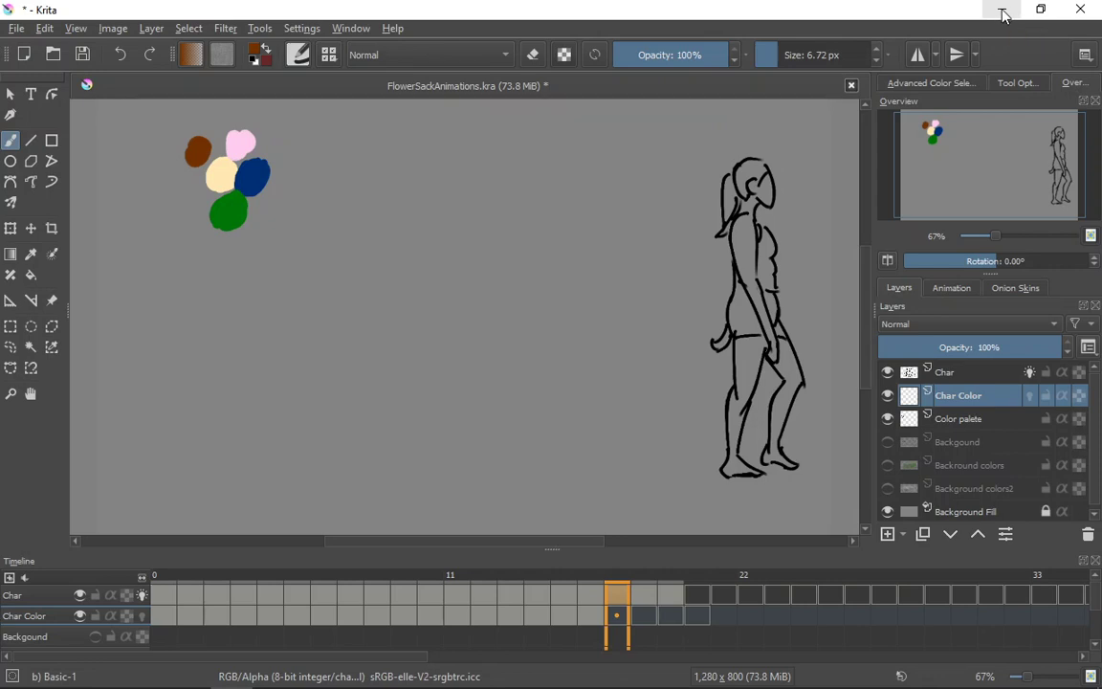
Minimize the Krita window to reveal the desktop
left_click(1004, 12)
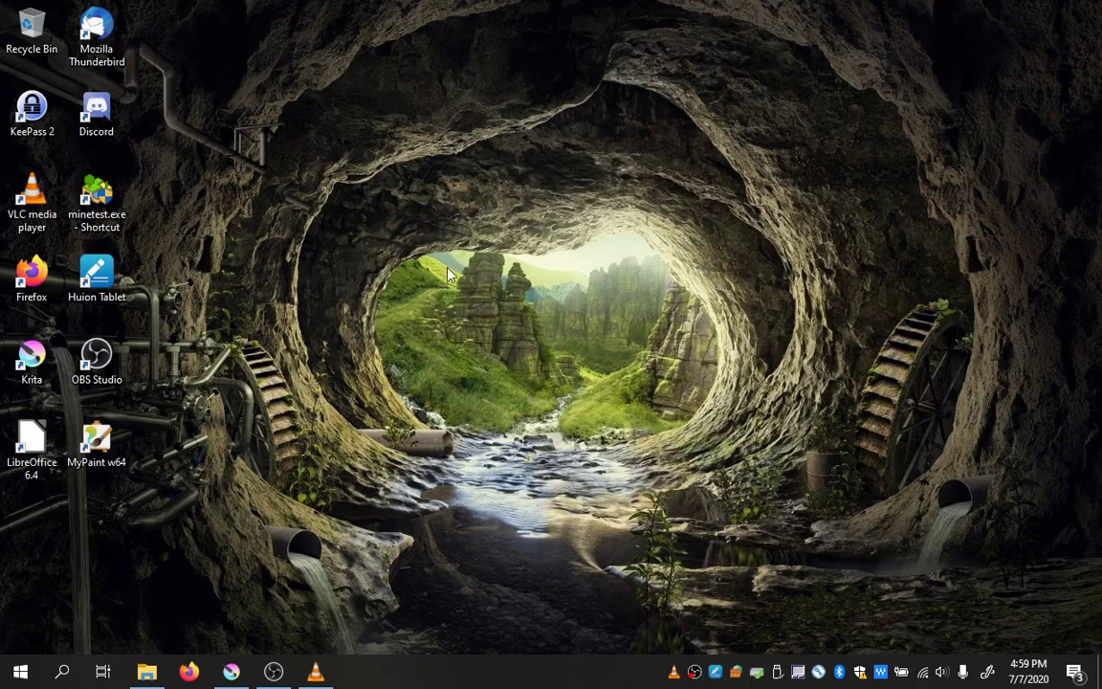
left_click_drag(296, 144, 782, 494)
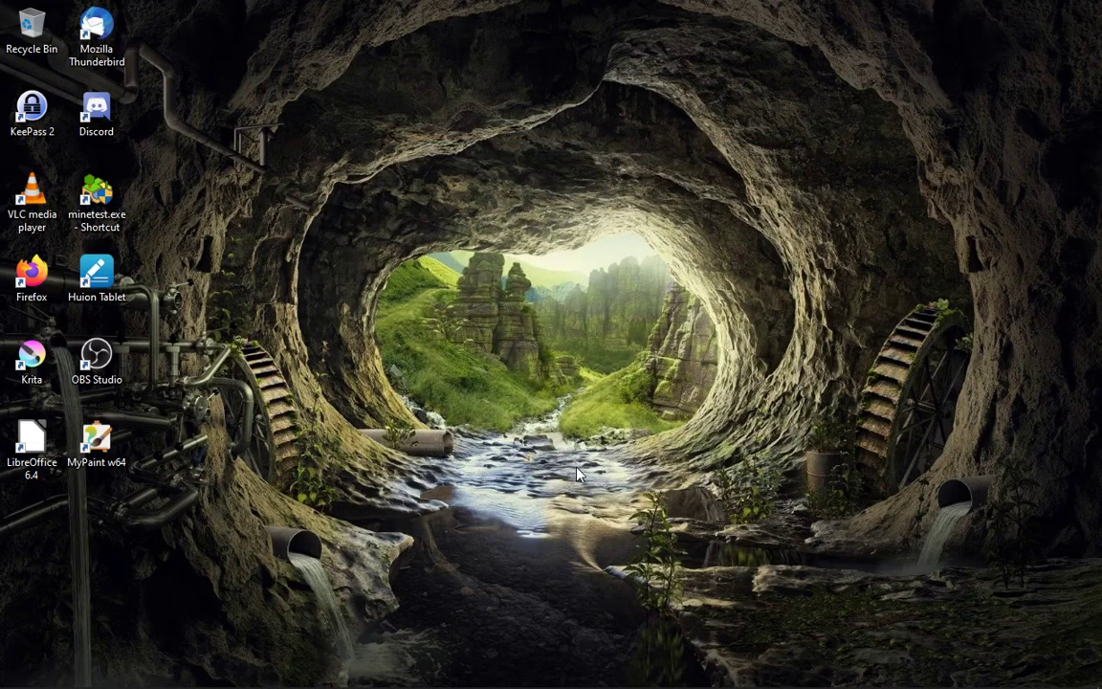